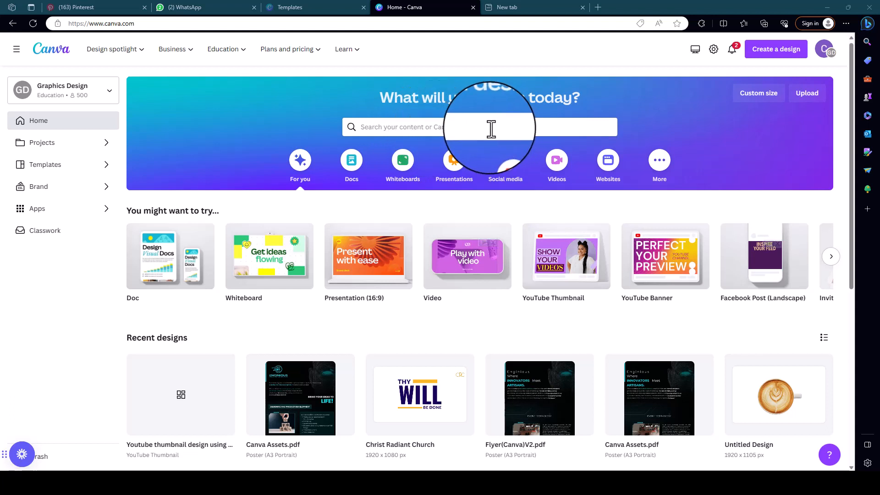
Search the templates for "YouTube thumbnail".
{"action": "left_click", "coordinate": [488, 126]}
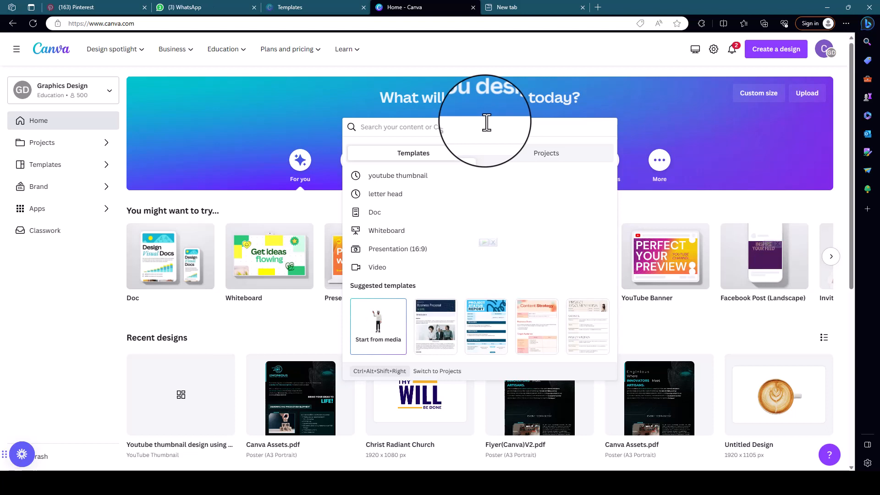
{"action": "type", "text": "yoo"}
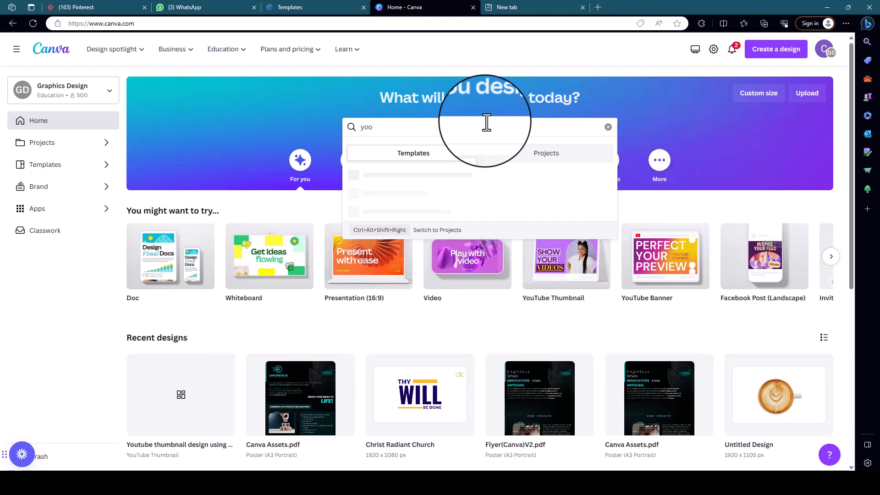
{"action": "key", "text": "BackSpace"}
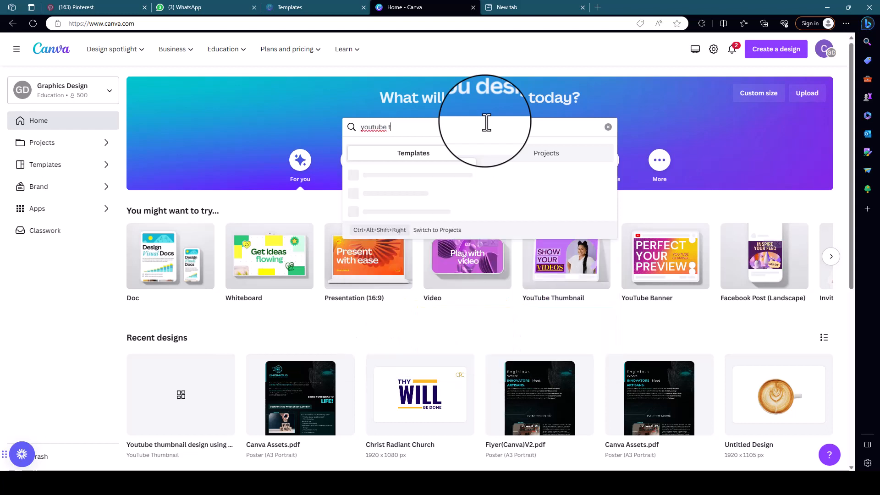
{"action": "type", "text": "utube thu"}
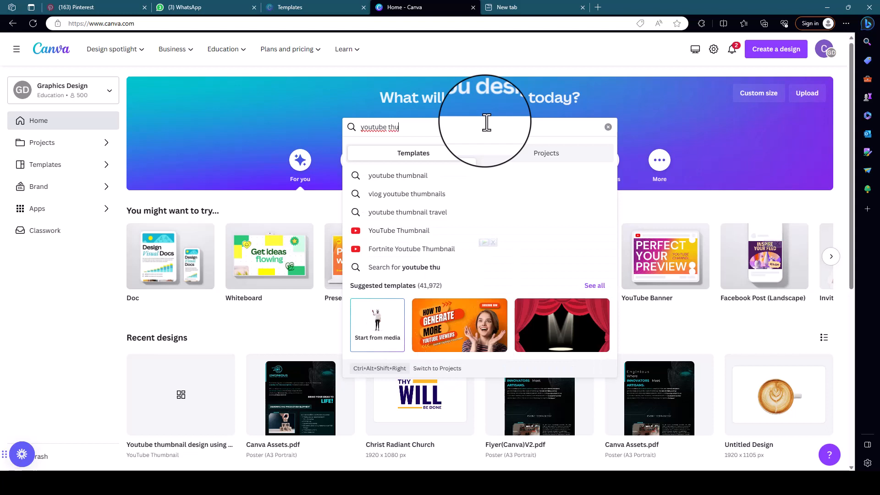
{"action": "type", "text": "mnail"}
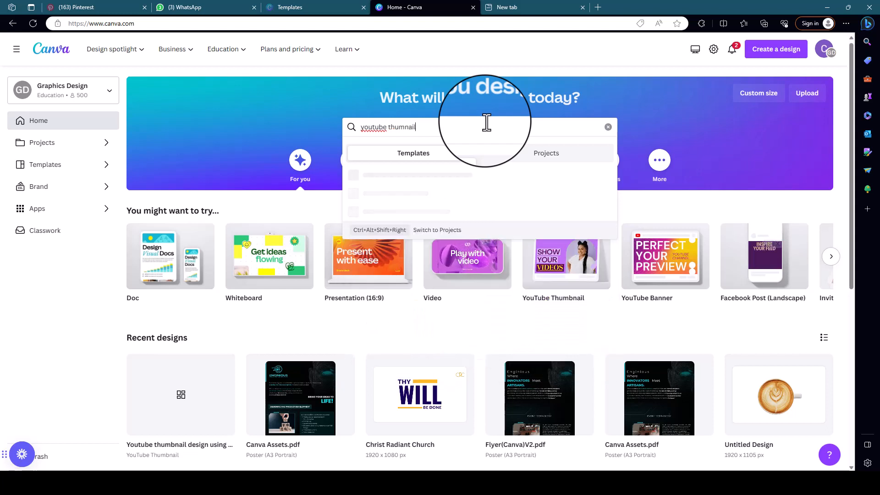
{"action": "right_click", "coordinate": [374, 127]}
{"action": "left_click", "coordinate": [423, 138]}
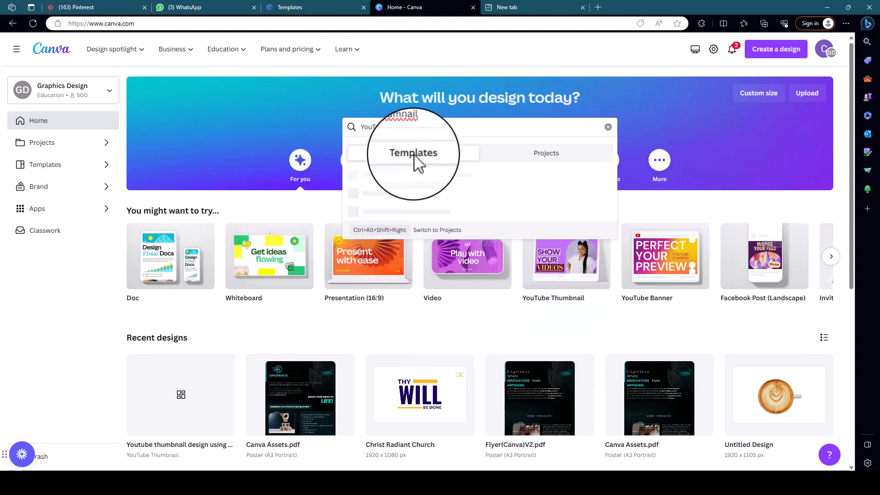
{"action": "right_click", "coordinate": [404, 130]}
{"action": "left_click", "coordinate": [432, 136]}
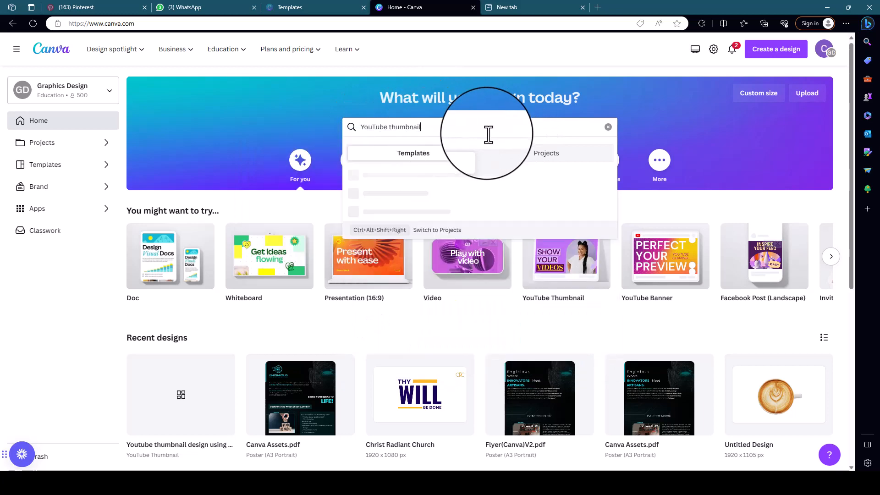
{"action": "key", "text": "Return"}
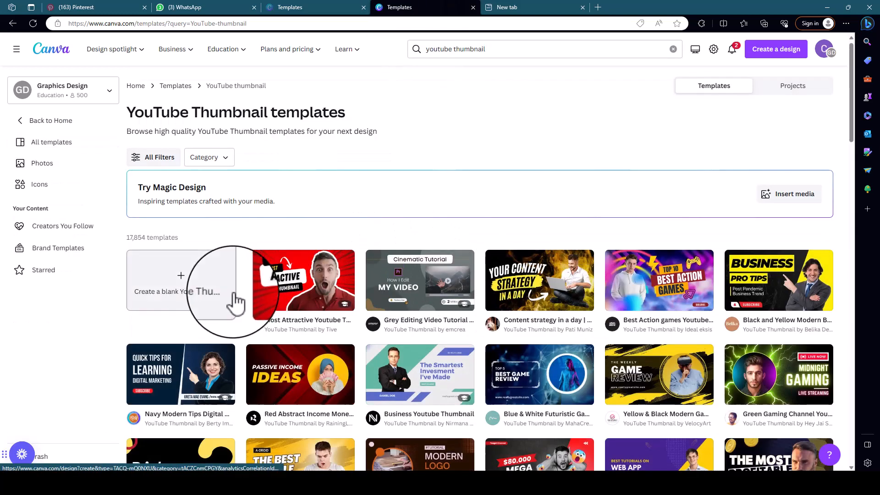
Look through the YouTube thumbnail templates for layout and style ideas.
{"action": "scroll", "coordinate": [308, 300], "scroll_direction": "down", "scroll_amount": 3}
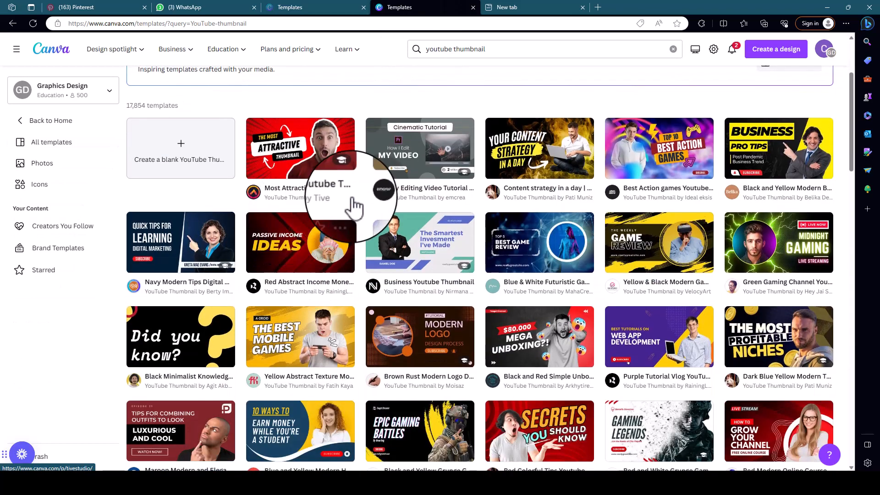
{"action": "scroll", "coordinate": [360, 205], "scroll_direction": "down", "scroll_amount": 5}
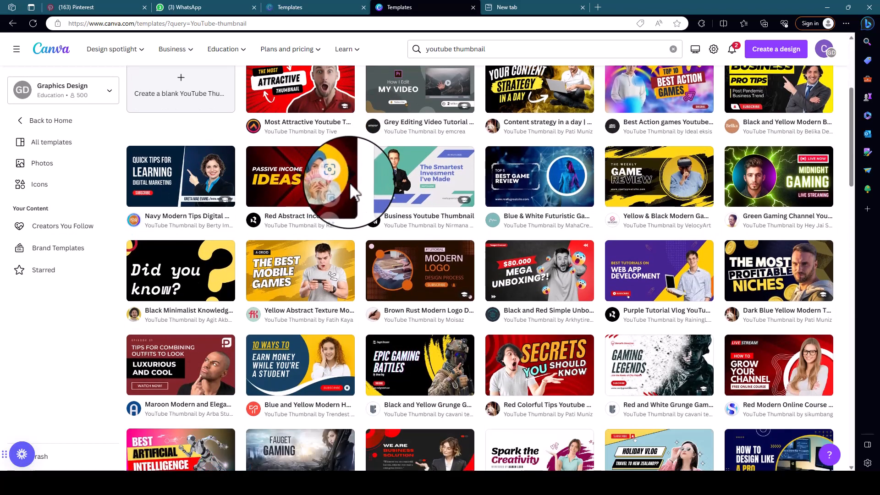
{"action": "scroll", "coordinate": [381, 233], "scroll_direction": "down", "scroll_amount": 2}
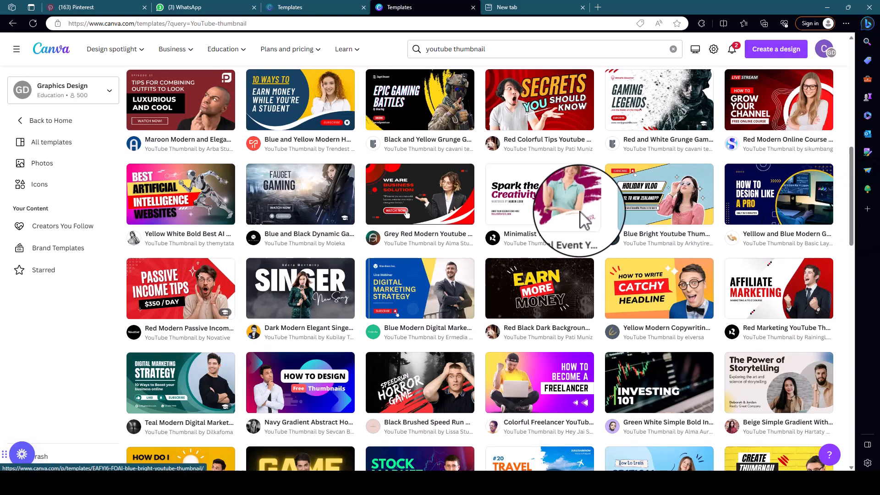
{"action": "scroll", "coordinate": [515, 281], "scroll_direction": "down", "scroll_amount": 2}
{"action": "scroll", "coordinate": [515, 281], "scroll_direction": "down", "scroll_amount": 6}
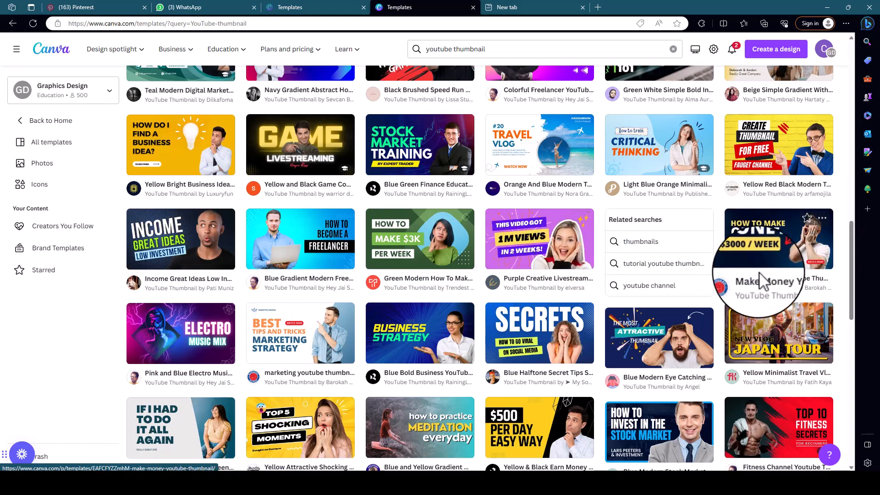
{"action": "scroll", "coordinate": [527, 266], "scroll_direction": "up", "scroll_amount": 5}
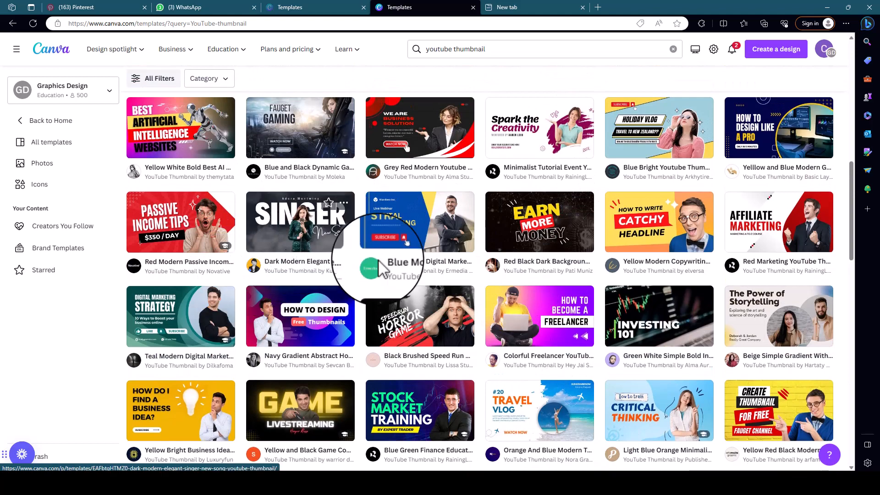
{"action": "scroll", "coordinate": [463, 278], "scroll_direction": "up", "scroll_amount": 5}
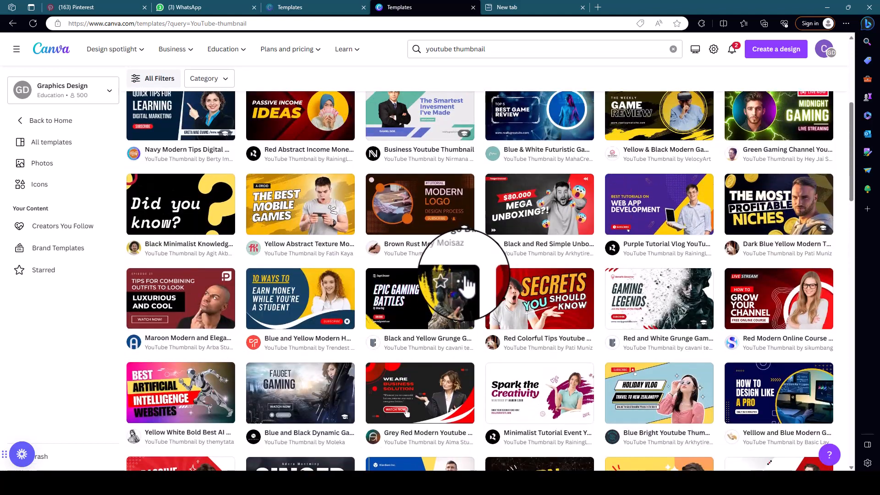
{"action": "scroll", "coordinate": [467, 284], "scroll_direction": "up", "scroll_amount": 3}
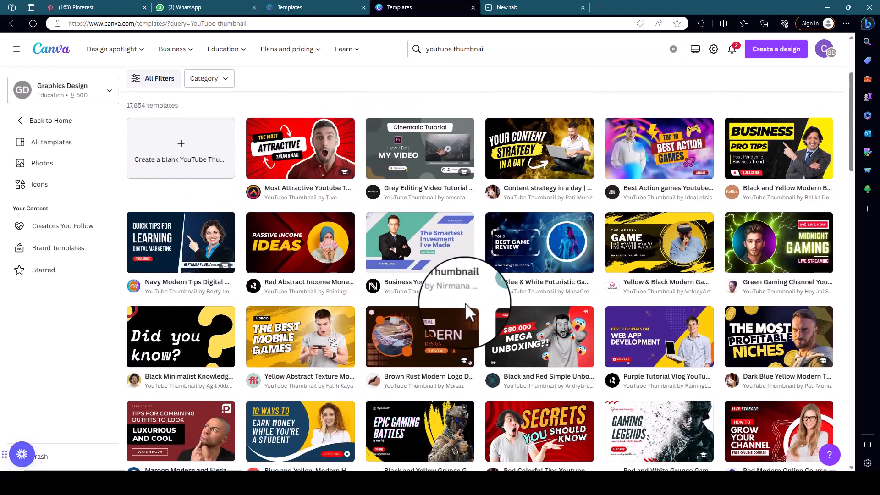
{"action": "mouse_move", "coordinate": [469, 338]}
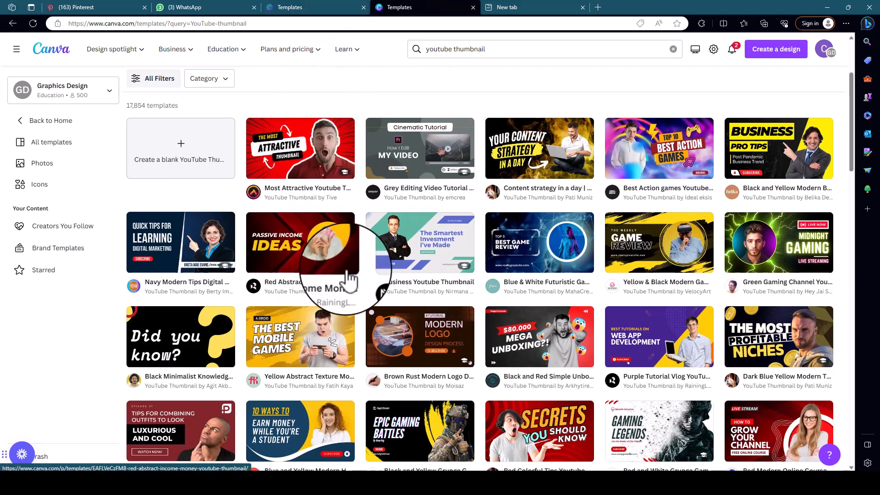
{"action": "mouse_move", "coordinate": [279, 151]}
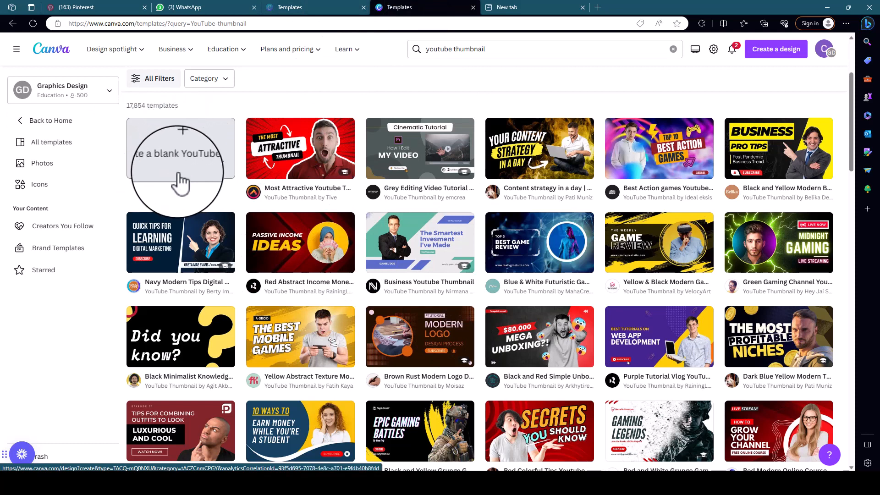
Create a blank YouTube thumbnail and add a rounded square shape, stretching it up to the page's upper edge.
{"action": "left_click", "coordinate": [181, 146]}
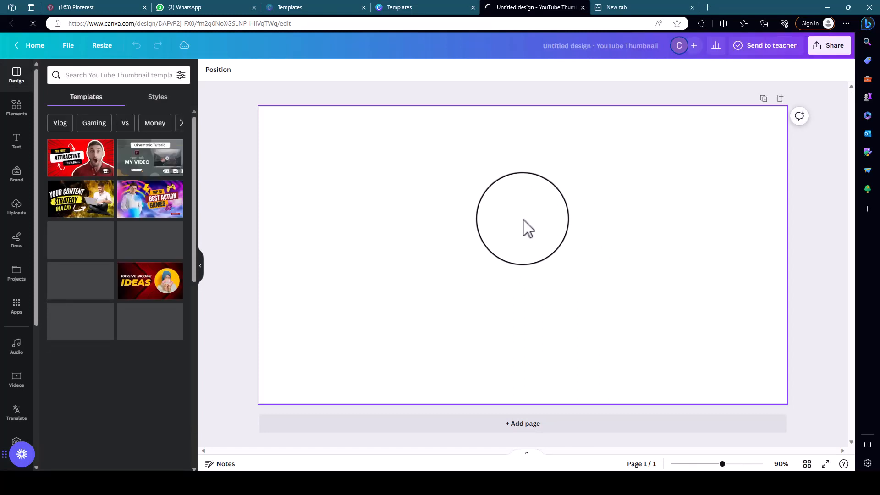
{"action": "left_click", "coordinate": [17, 115]}
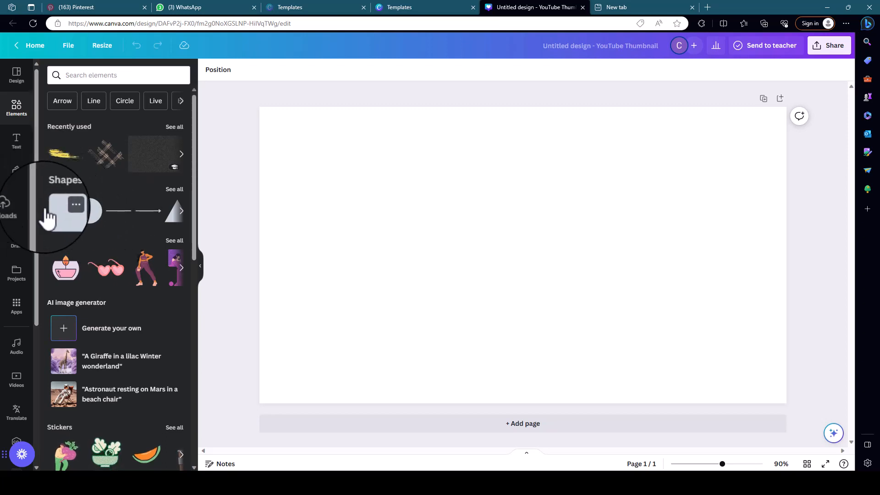
{"action": "left_click", "coordinate": [59, 212]}
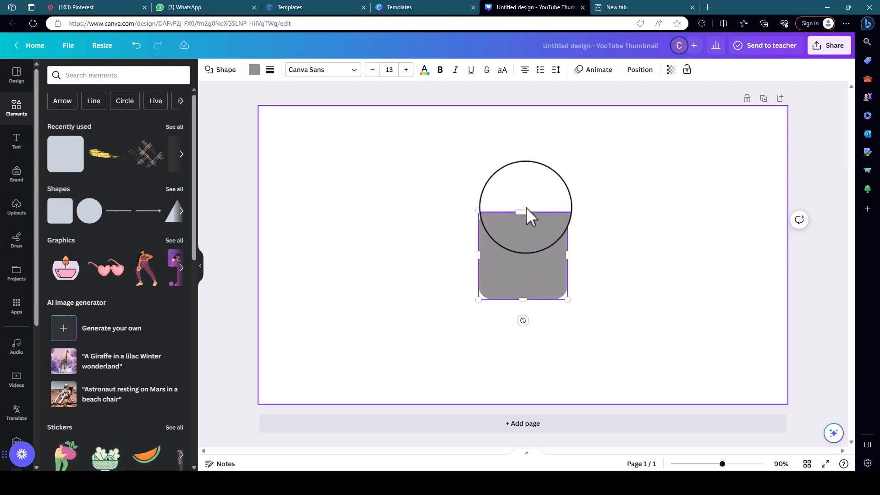
{"action": "left_click_drag", "start_coordinate": [523, 211], "coordinate": [524, 107]}
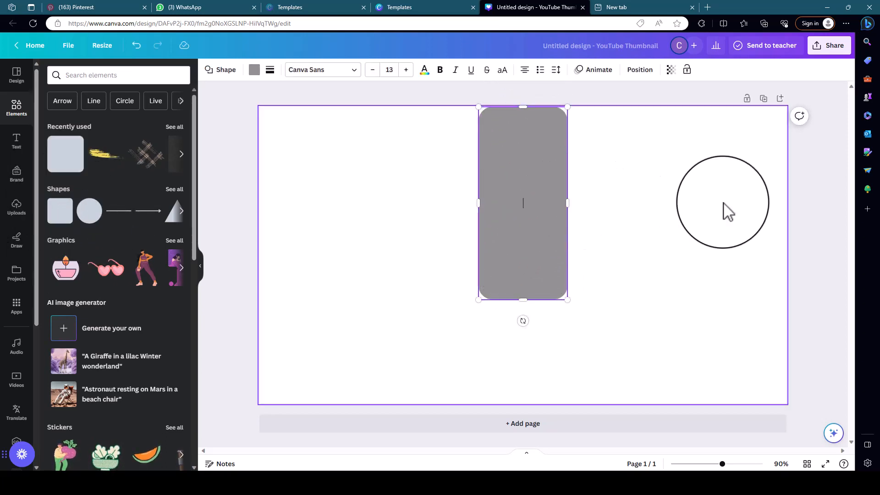
Set the page background to the custom dark grey #292929.
{"action": "left_click", "coordinate": [397, 214]}
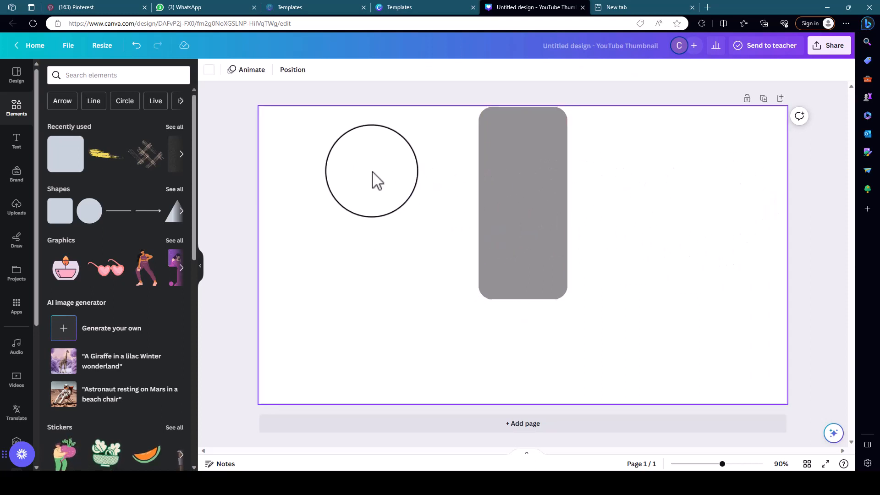
{"action": "left_click", "coordinate": [210, 73]}
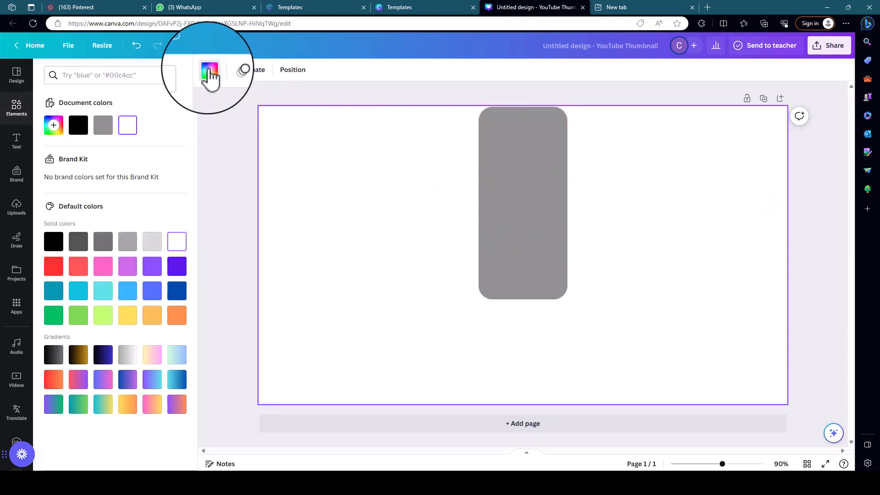
{"action": "left_click", "coordinate": [79, 131]}
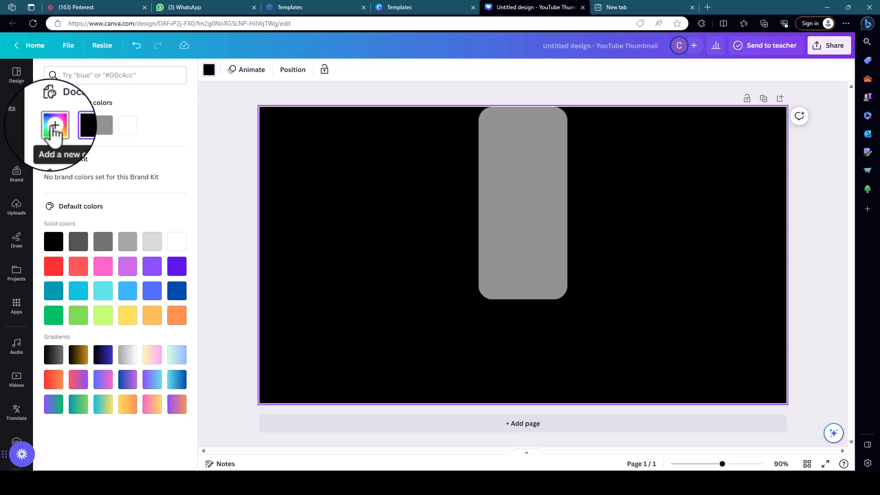
{"action": "left_click", "coordinate": [54, 130]}
{"action": "left_click_drag", "start_coordinate": [54, 216], "coordinate": [41, 212]}
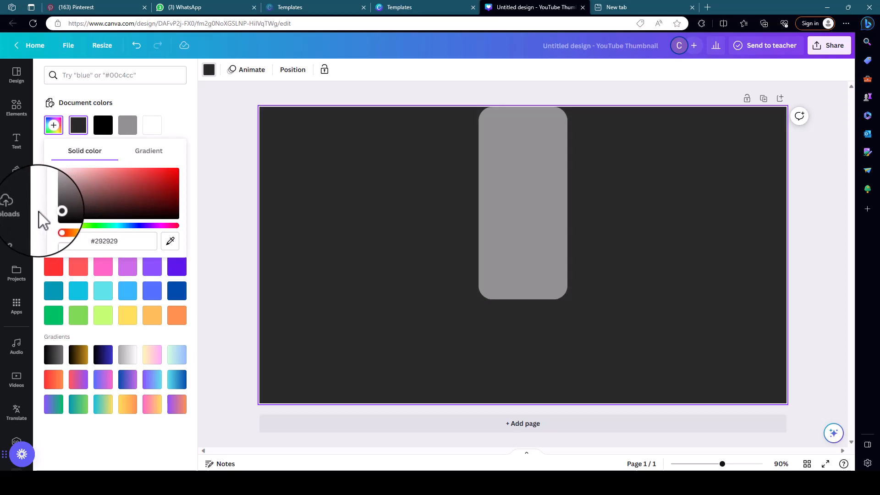
Enlarge the grey rounded rectangle and position it over the right half of the page, extending past the upper and lower edges.
{"action": "left_click", "coordinate": [535, 203]}
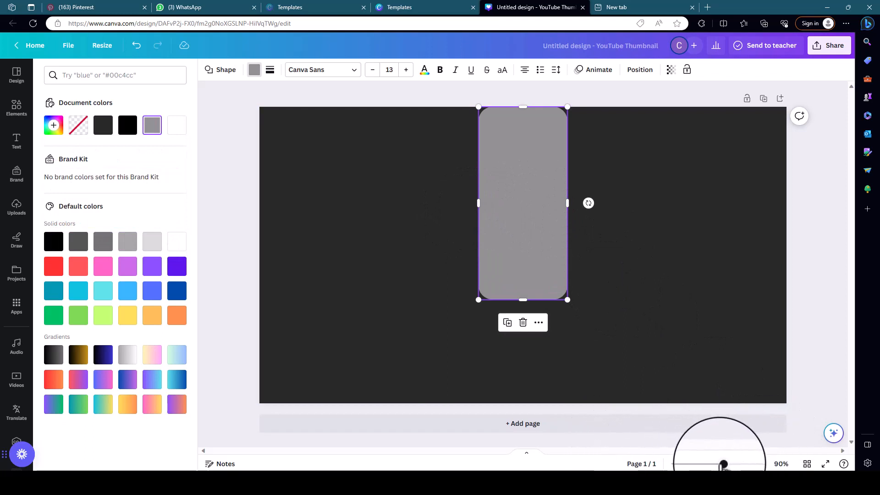
{"action": "left_click_drag", "start_coordinate": [723, 464], "coordinate": [703, 464]}
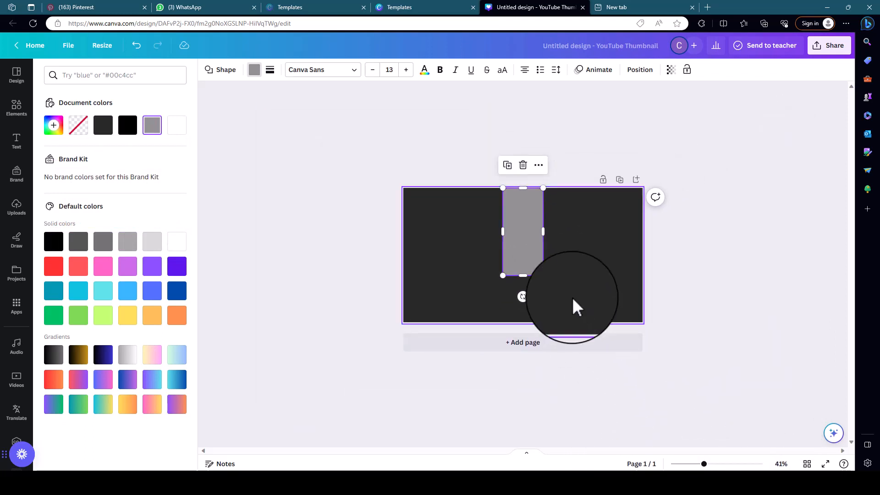
{"action": "left_click_drag", "start_coordinate": [544, 276], "coordinate": [613, 384]}
{"action": "left_click_drag", "start_coordinate": [579, 264], "coordinate": [605, 226]}
{"action": "left_click_drag", "start_coordinate": [528, 346], "coordinate": [507, 374]}
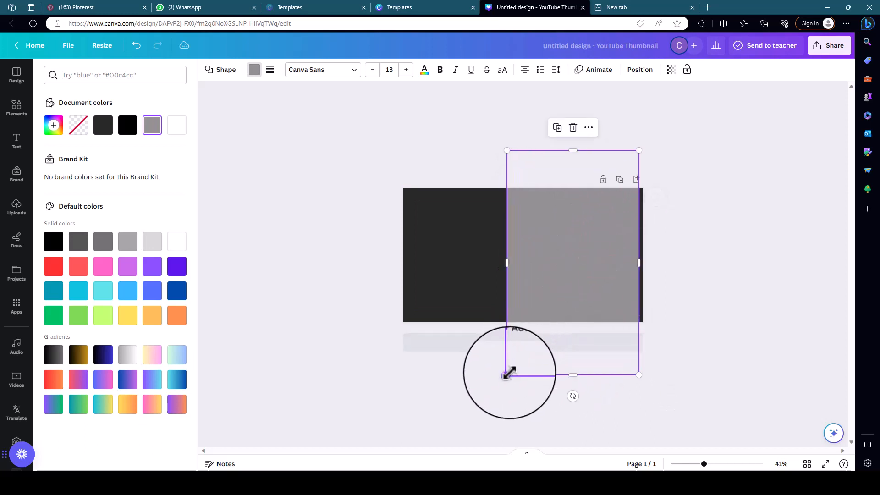
{"action": "mouse_move", "coordinate": [552, 291]}
{"action": "left_mouse_down"}
{"action": "mouse_move", "coordinate": [568, 277]}
{"action": "mouse_move", "coordinate": [561, 290]}
{"action": "left_mouse_up"}
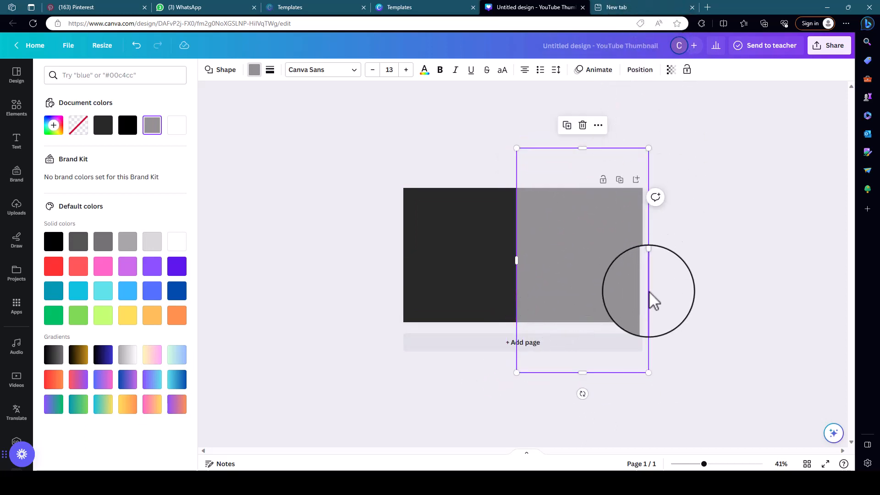
Tilt the rectangle clockwise into a diagonal panel over the page's right side and fill it with orange.
{"action": "left_click_drag", "start_coordinate": [582, 392], "coordinate": [524, 391]}
{"action": "left_click_drag", "start_coordinate": [567, 308], "coordinate": [600, 286]}
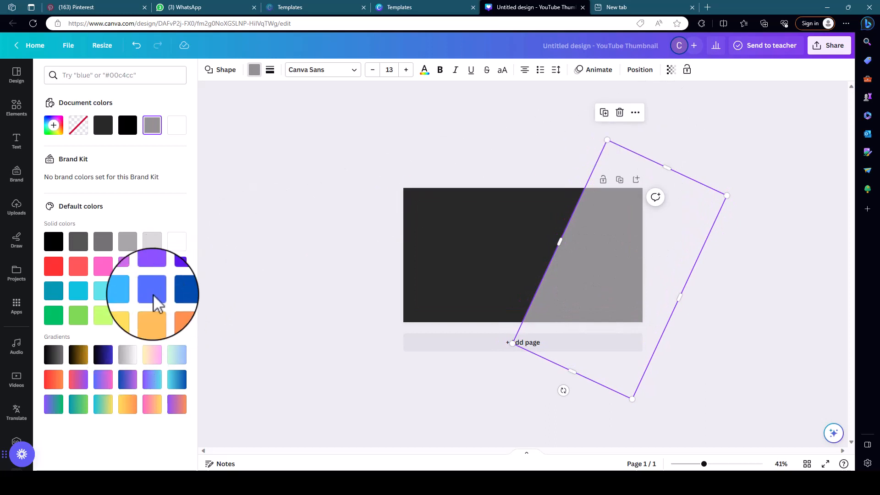
{"action": "left_click", "coordinate": [177, 316]}
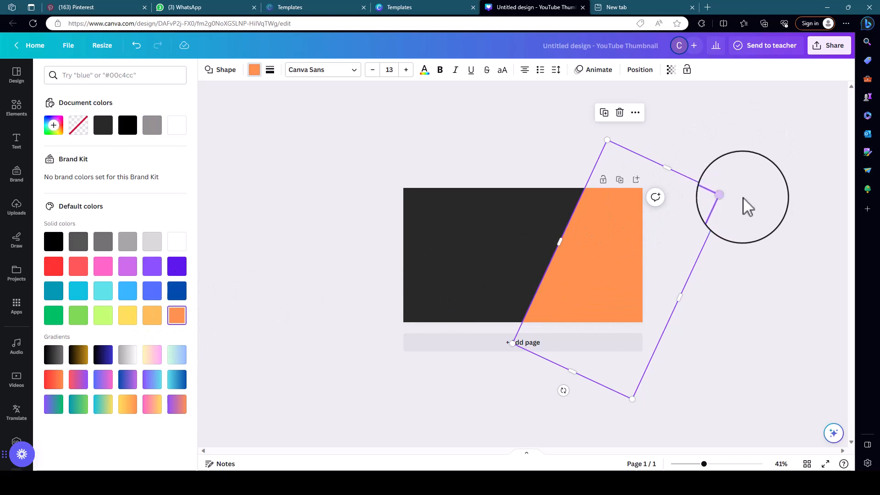
{"action": "mouse_move", "coordinate": [563, 391]}
{"action": "left_mouse_down"}
{"action": "mouse_move", "coordinate": [599, 387]}
{"action": "mouse_move", "coordinate": [580, 391]}
{"action": "left_mouse_up"}
{"action": "key", "text": "Escape"}
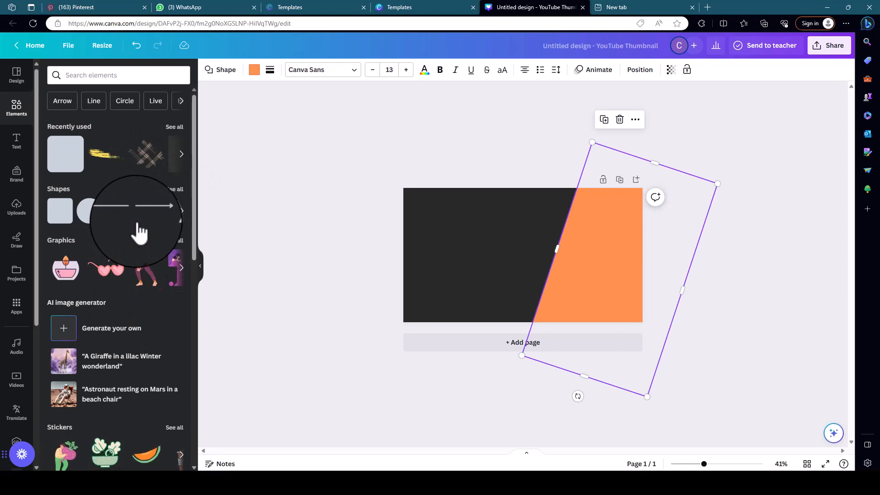
Search the elements library for "happy african" and limit the results to photos.
{"action": "scroll", "coordinate": [117, 191], "scroll_direction": "down", "scroll_amount": 2}
{"action": "scroll", "coordinate": [121, 201], "scroll_direction": "down", "scroll_amount": 5}
{"action": "scroll", "coordinate": [124, 210], "scroll_direction": "up", "scroll_amount": 6}
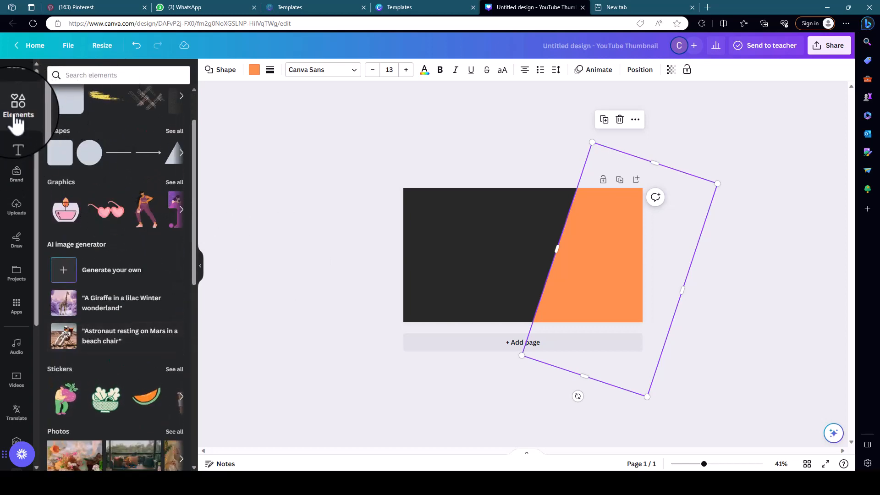
{"action": "left_click", "coordinate": [97, 75]}
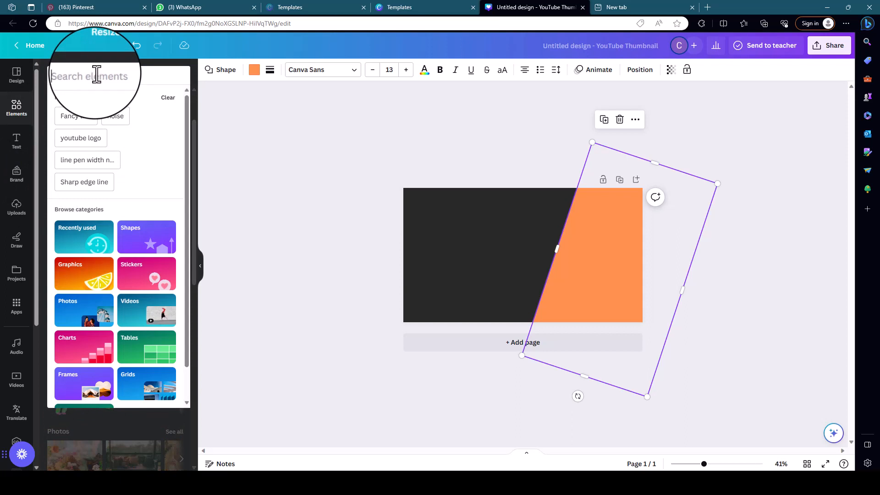
{"action": "type", "text": "happy african"}
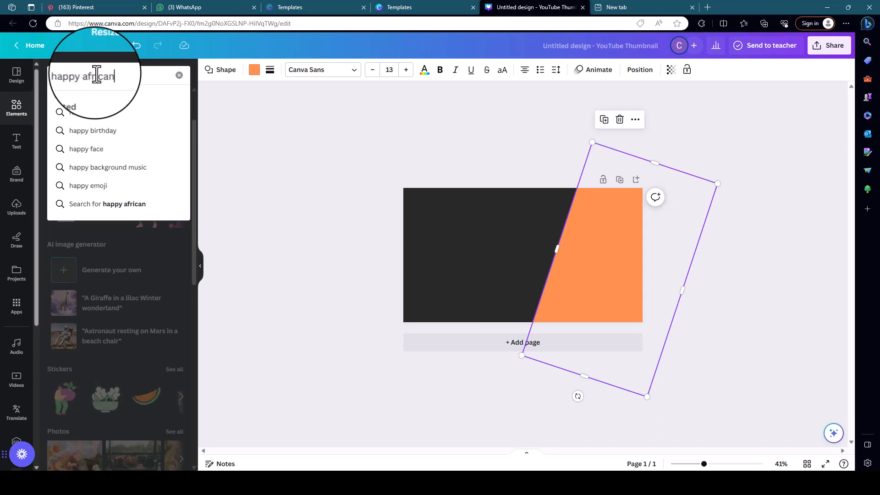
{"action": "key", "text": "Return"}
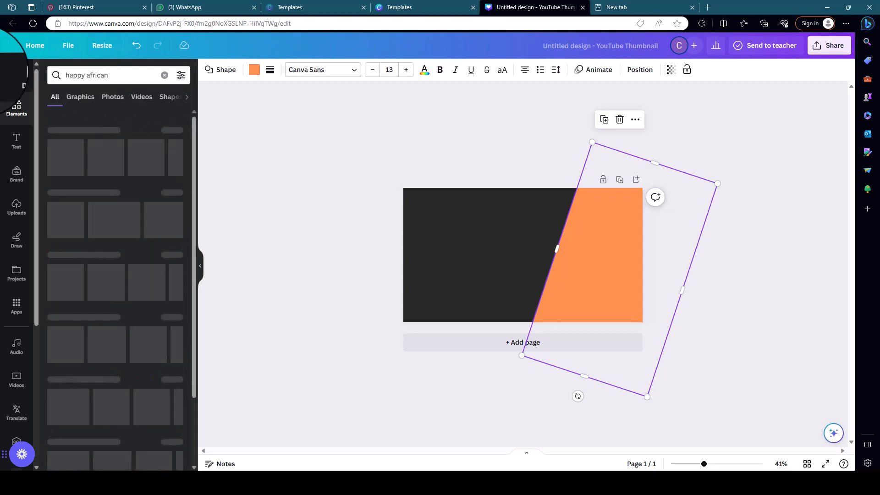
{"action": "left_click", "coordinate": [112, 97]}
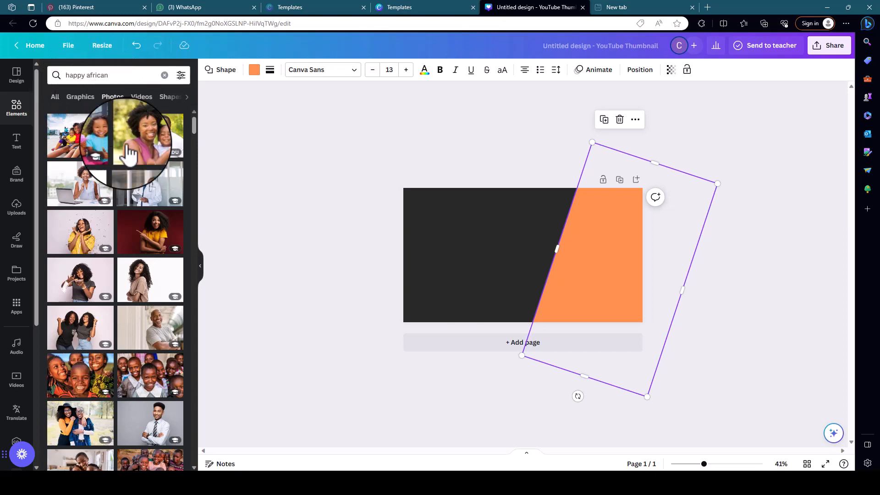
Add the photo of the smiling woman in a yellow T-shirt pointing sideways against a dark red backdrop.
{"action": "scroll", "coordinate": [126, 229], "scroll_direction": "down", "scroll_amount": 4}
{"action": "scroll", "coordinate": [125, 249], "scroll_direction": "up", "scroll_amount": 3}
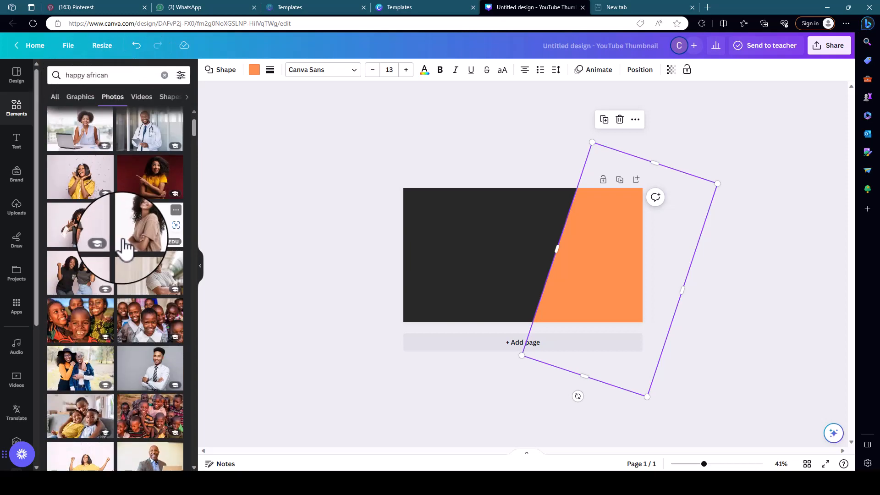
{"action": "scroll", "coordinate": [123, 249], "scroll_direction": "down", "scroll_amount": 1}
{"action": "scroll", "coordinate": [130, 260], "scroll_direction": "down", "scroll_amount": 1}
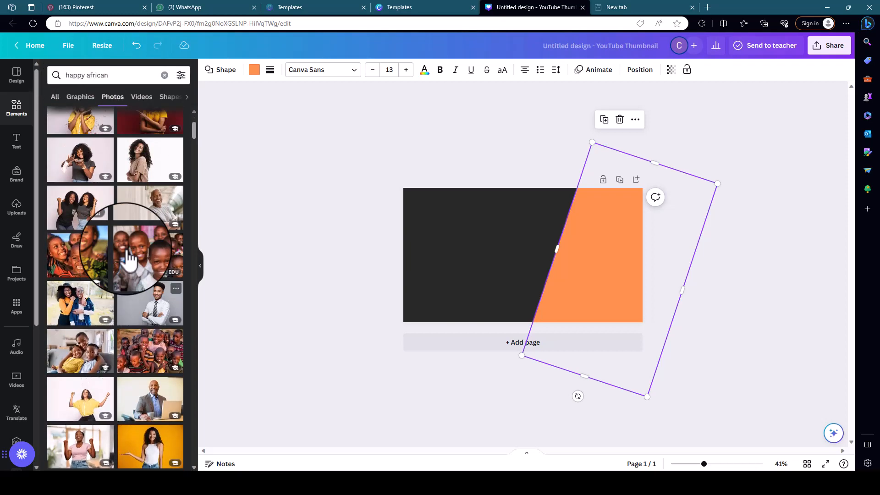
{"action": "scroll", "coordinate": [129, 259], "scroll_direction": "up", "scroll_amount": 3}
{"action": "left_click", "coordinate": [151, 230]}
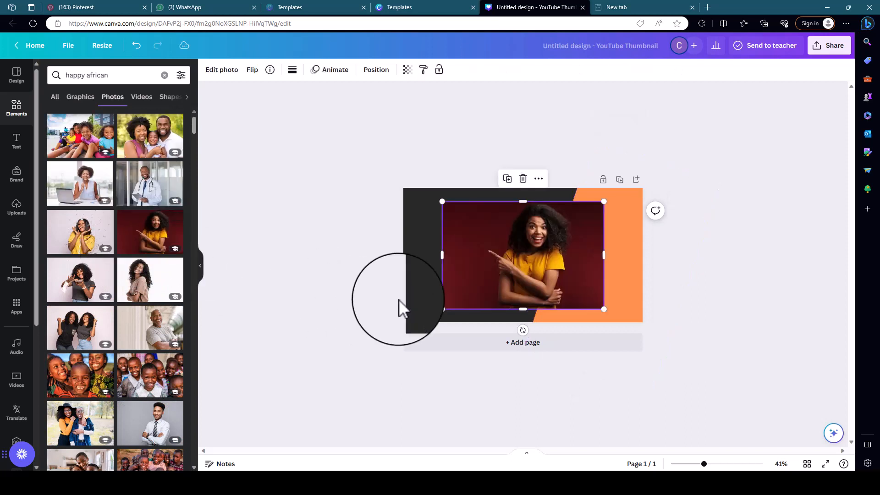
Remove the dark red background from the woman's photo with BG Remover.
{"action": "left_click_drag", "start_coordinate": [704, 464], "coordinate": [728, 462]}
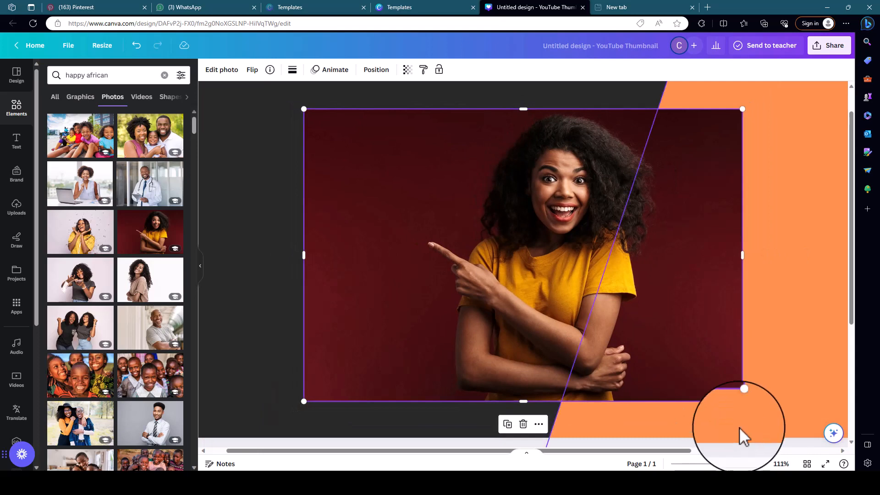
{"action": "scroll", "coordinate": [524, 273], "scroll_direction": "down", "scroll_amount": 1}
{"action": "scroll", "coordinate": [527, 272], "scroll_direction": "up", "scroll_amount": 2}
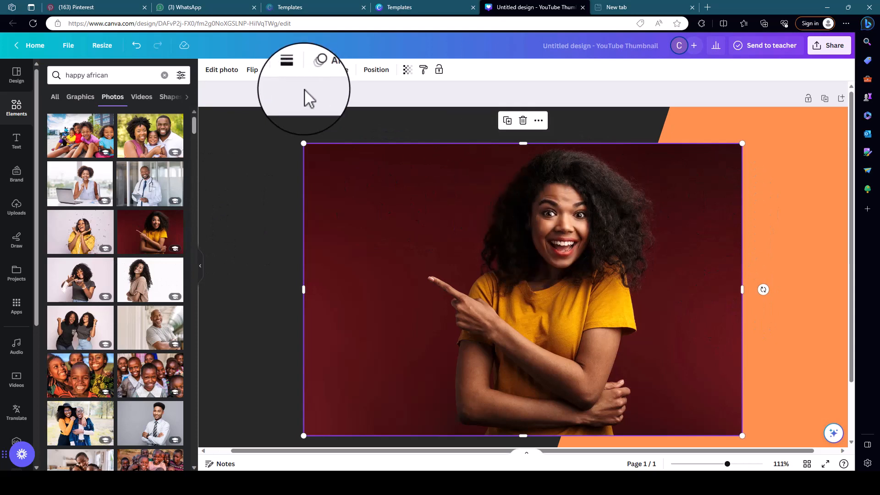
{"action": "left_click", "coordinate": [228, 73]}
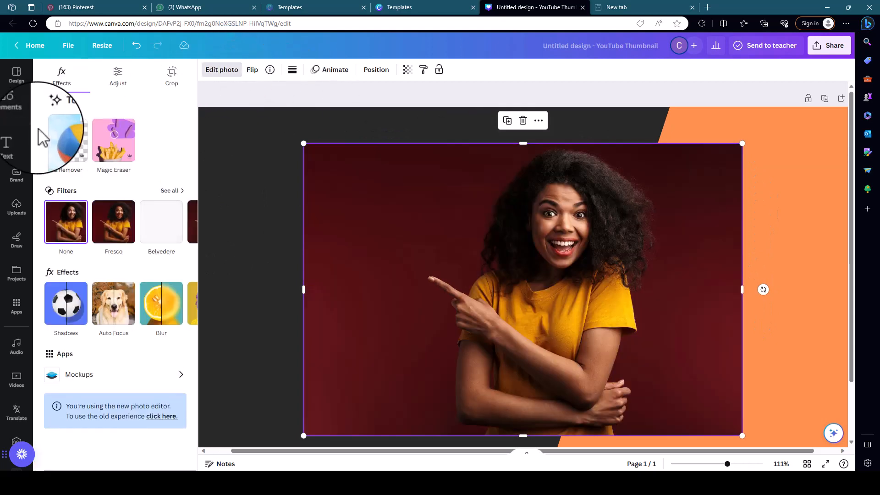
{"action": "left_click", "coordinate": [66, 143]}
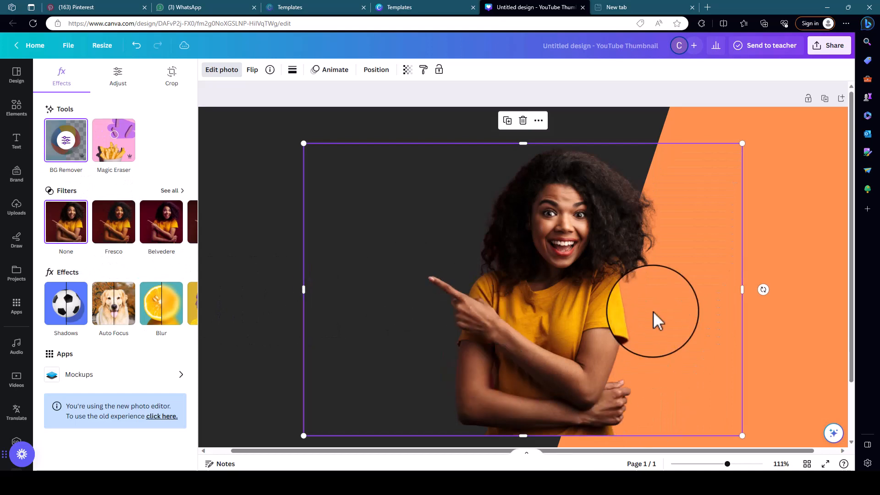
Enlarge the woman's cutout and place it over the orange panel's slanted edge, with its base on the page's lower edge.
{"action": "left_click_drag", "start_coordinate": [728, 463], "coordinate": [713, 464]}
{"action": "left_click_drag", "start_coordinate": [640, 335], "coordinate": [668, 360]}
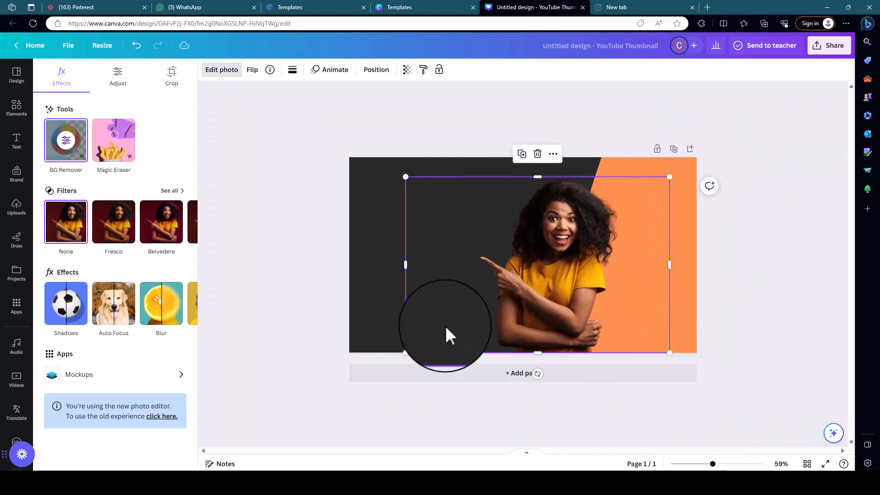
{"action": "left_click_drag", "start_coordinate": [406, 354], "coordinate": [402, 353]}
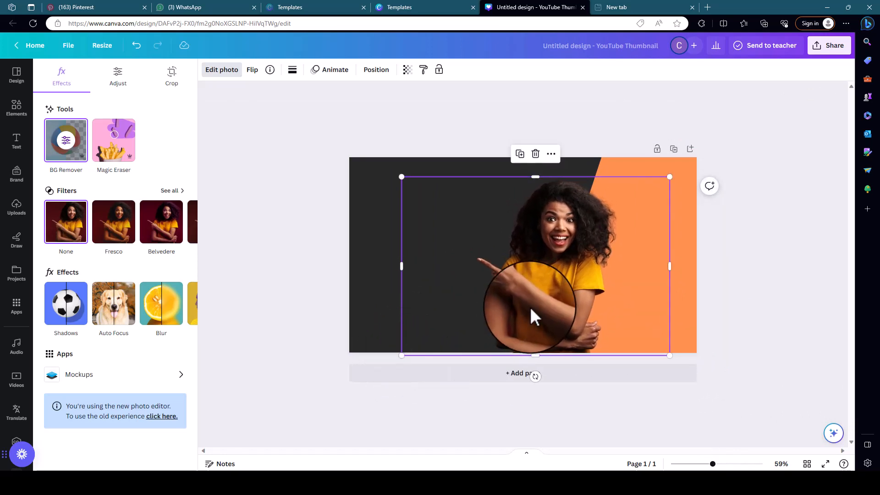
{"action": "left_click_drag", "start_coordinate": [531, 309], "coordinate": [545, 312]}
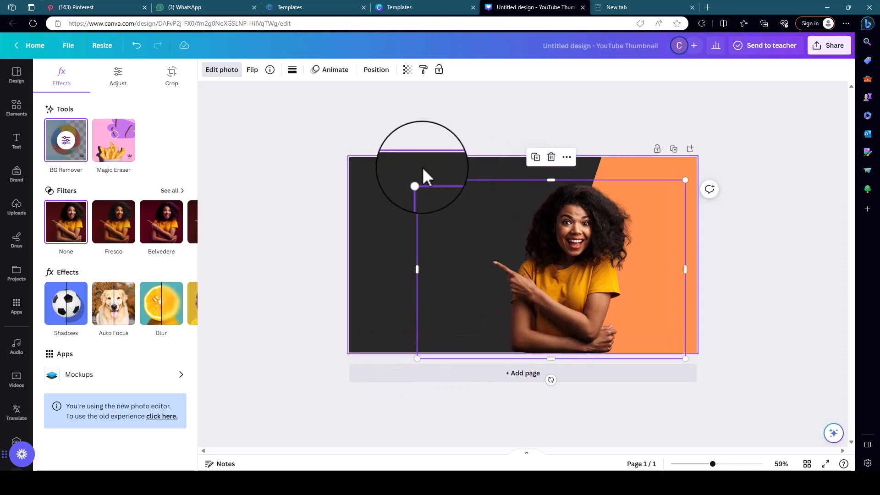
{"action": "left_click_drag", "start_coordinate": [416, 179], "coordinate": [399, 160]}
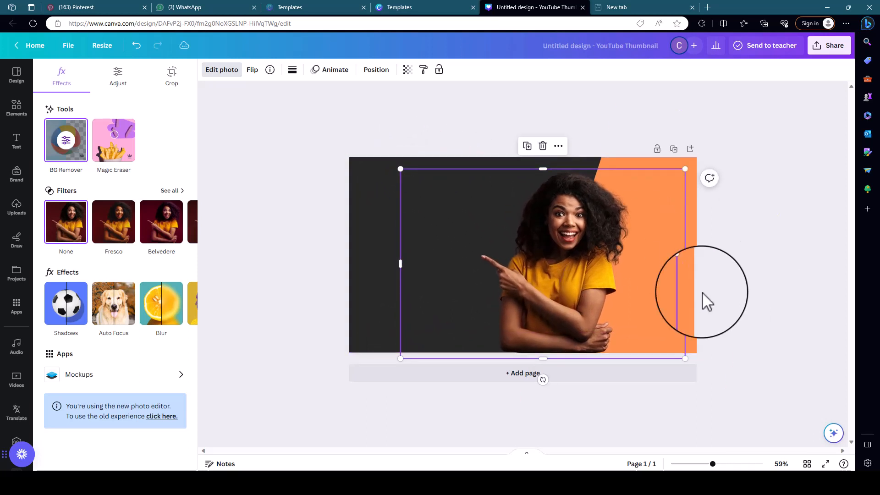
{"action": "left_click_drag", "start_coordinate": [568, 281], "coordinate": [570, 268]}
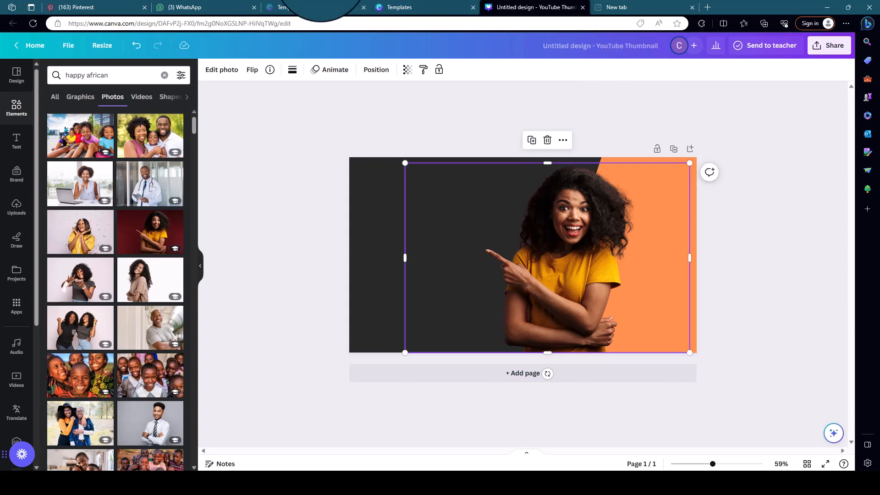
{"action": "left_click", "coordinate": [399, 255]}
{"action": "left_click", "coordinate": [589, 211]}
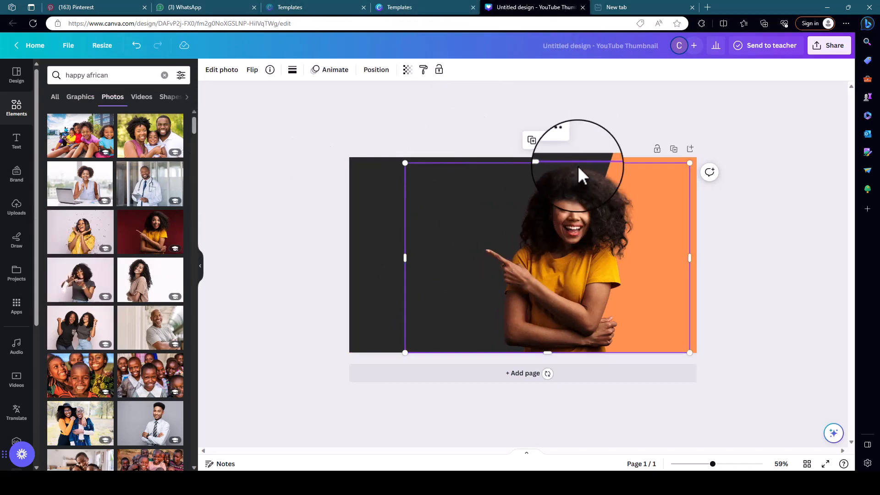
{"action": "left_click", "coordinate": [284, 150]}
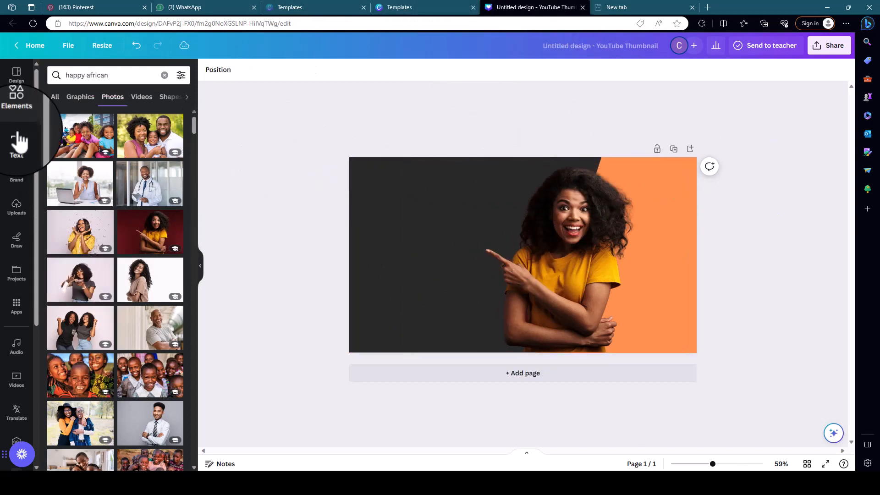
Add a heading reading "youtube thumbnail design using canva" on the dark area, correcting the misspelled last word.
{"action": "left_click", "coordinate": [16, 141]}
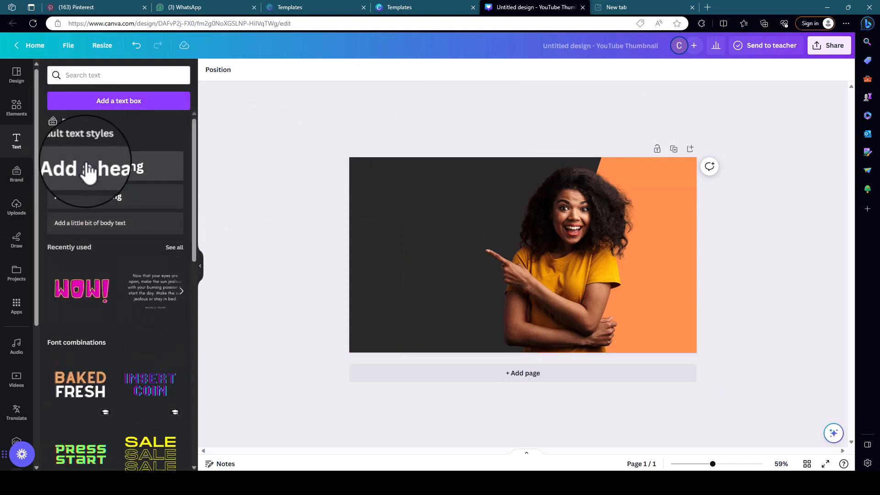
{"action": "left_click_drag", "start_coordinate": [131, 177], "coordinate": [436, 225]}
{"action": "double_click", "coordinate": [436, 224]}
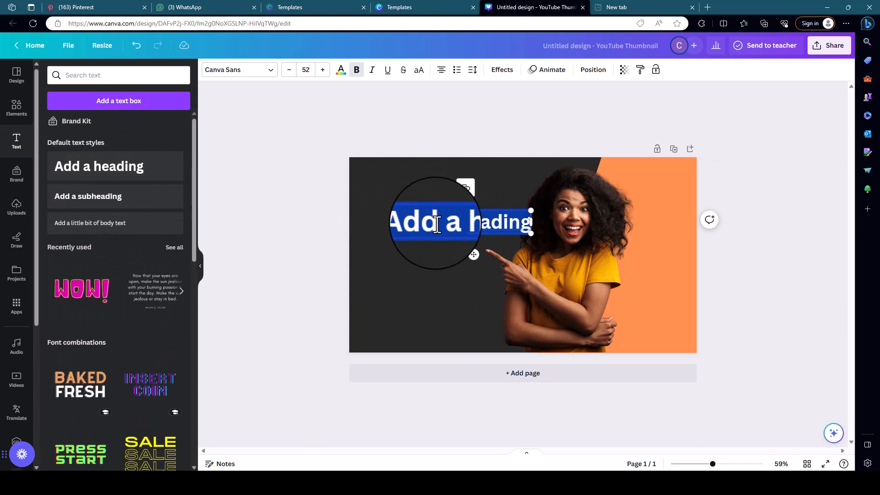
{"action": "key", "text": "BackSpace"}
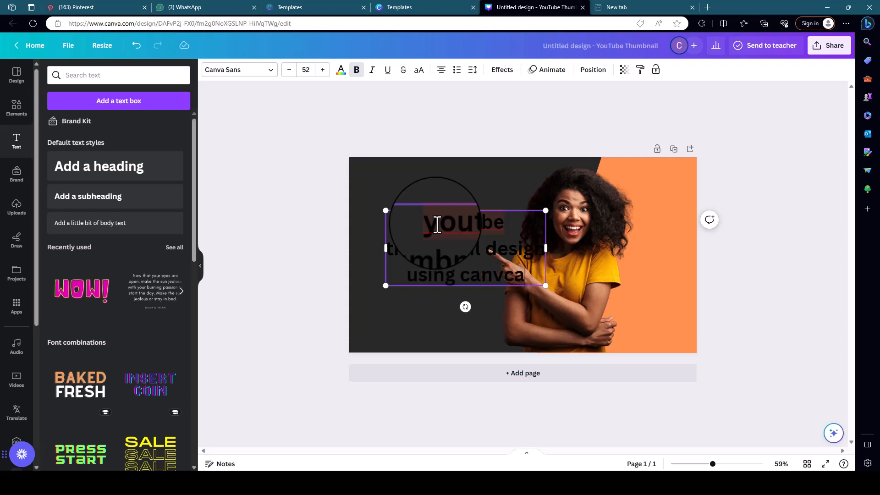
{"action": "left_click", "coordinate": [519, 280]}
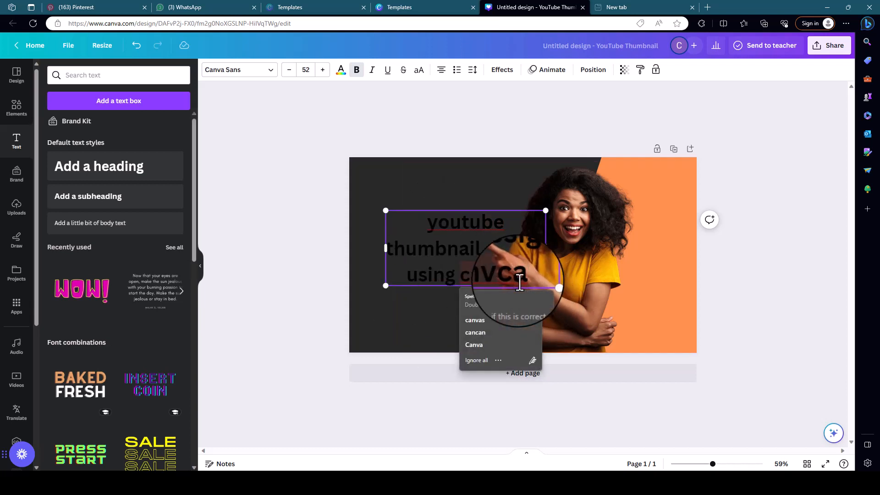
{"action": "left_click", "coordinate": [474, 345]}
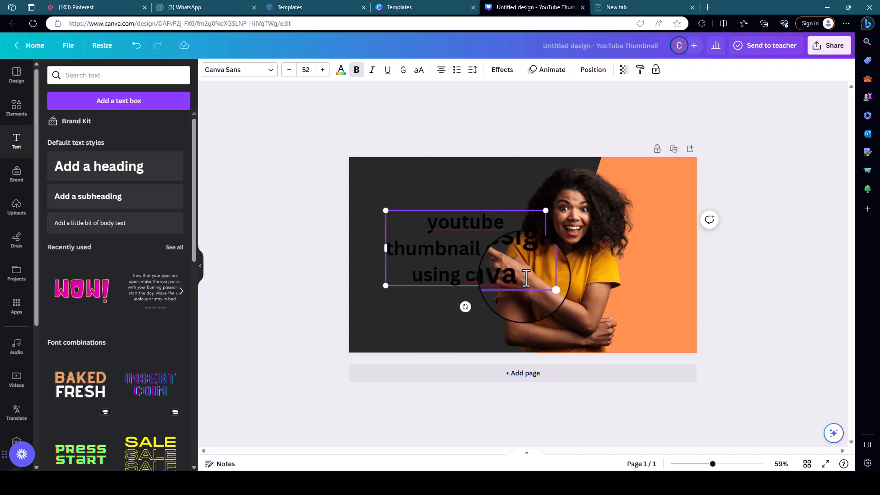
Left-align the heading in uppercase and scale it down to font size 41.4.
{"action": "left_click_drag", "start_coordinate": [526, 278], "coordinate": [379, 212]}
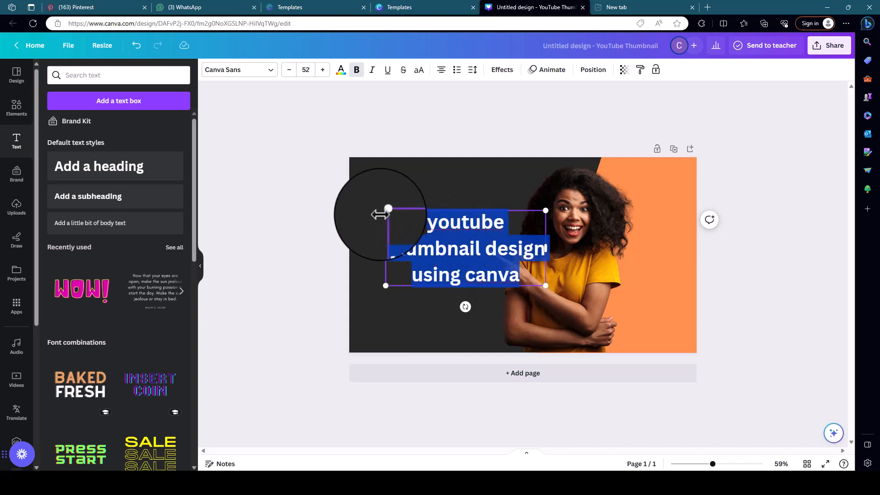
{"action": "left_click", "coordinate": [442, 73]}
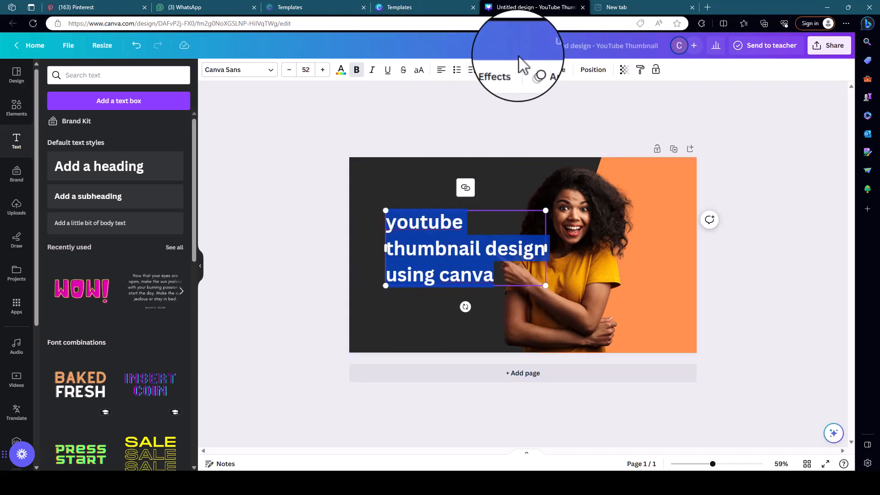
{"action": "left_click", "coordinate": [418, 71]}
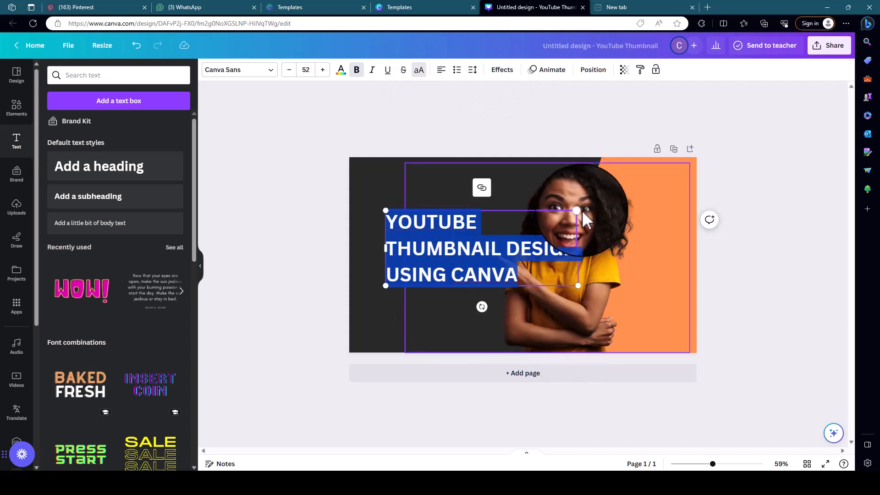
{"action": "left_click_drag", "start_coordinate": [577, 211], "coordinate": [539, 226]}
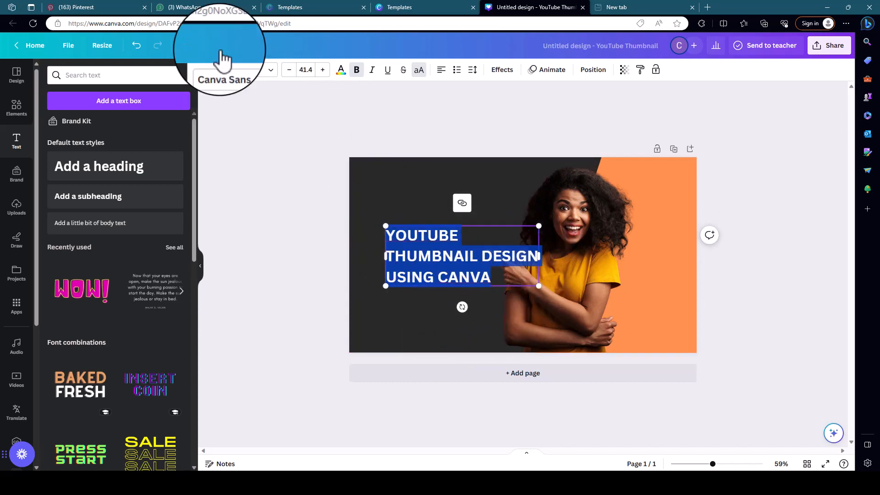
Change the heading's font to League Spartan and set its line spacing to 1.57.
{"action": "left_click", "coordinate": [271, 71]}
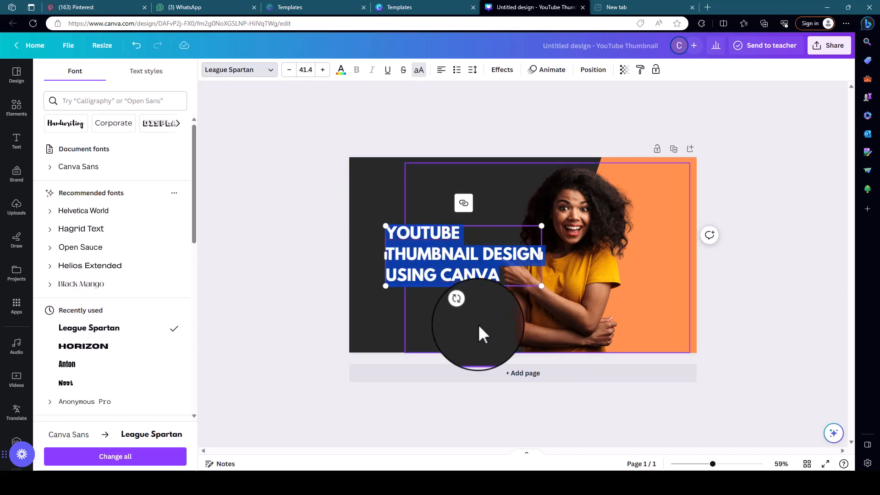
{"action": "left_click", "coordinate": [472, 71]}
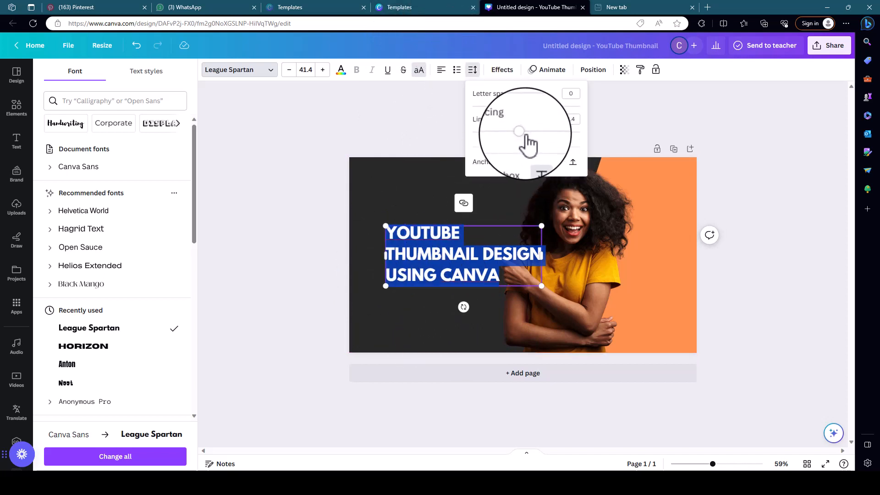
{"action": "left_click_drag", "start_coordinate": [522, 133], "coordinate": [530, 132]}
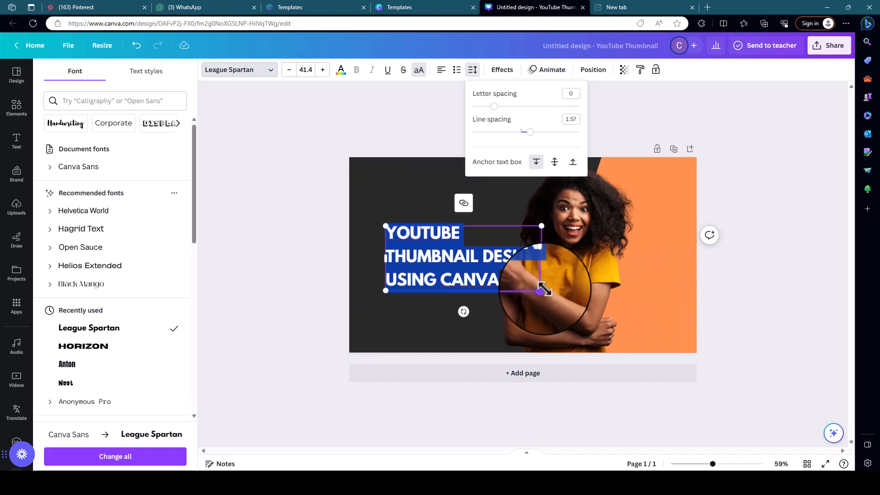
Shrink the heading to font size 31.9 and move it up beside the woman's pointing finger.
{"action": "left_click_drag", "start_coordinate": [541, 290], "coordinate": [499, 291]}
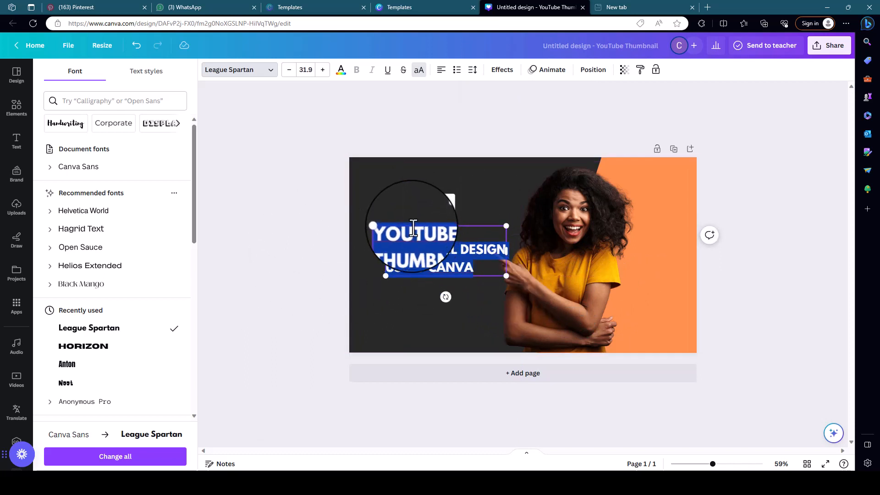
{"action": "mouse_move", "coordinate": [412, 222]}
{"action": "left_mouse_down"}
{"action": "mouse_move", "coordinate": [403, 218]}
{"action": "mouse_move", "coordinate": [408, 214]}
{"action": "left_mouse_up"}
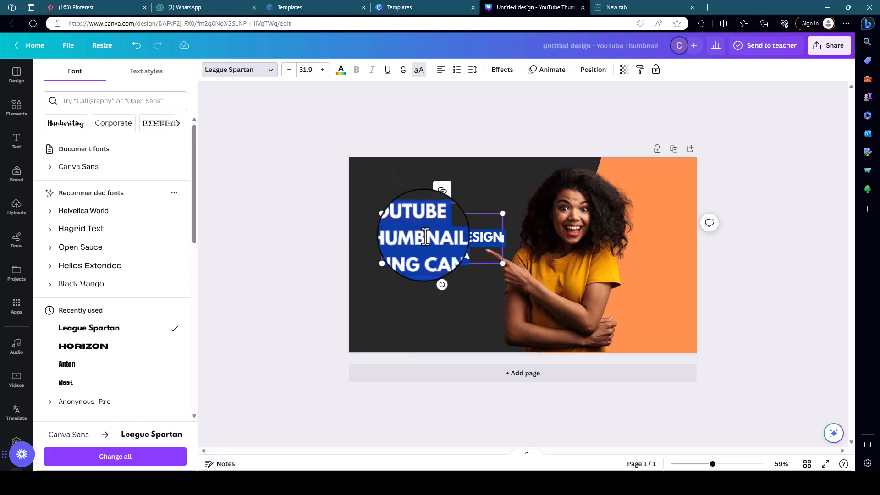
{"action": "left_click", "coordinate": [249, 144]}
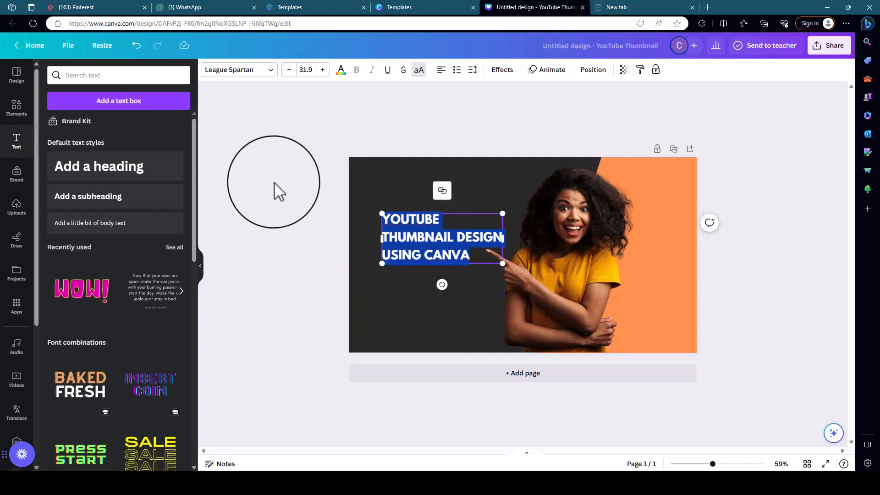
{"action": "left_click", "coordinate": [274, 182]}
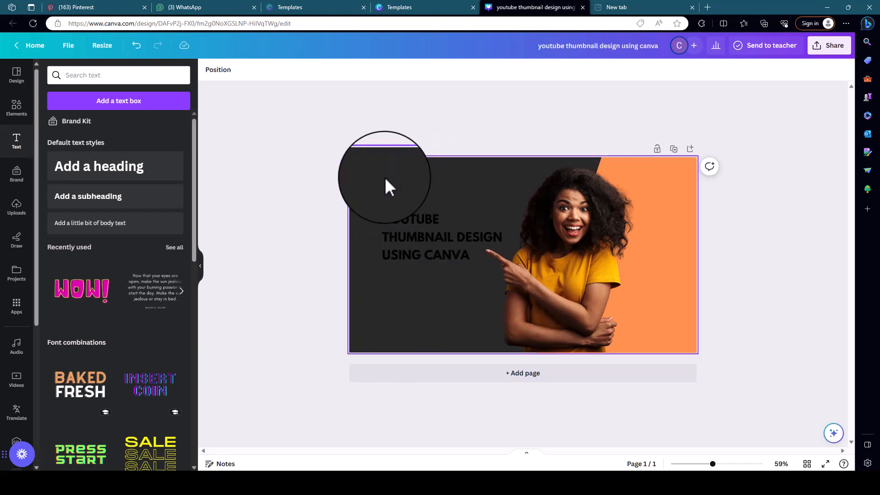
Change the colour of the whole thumbnail heading to white.
{"action": "left_click", "coordinate": [398, 239]}
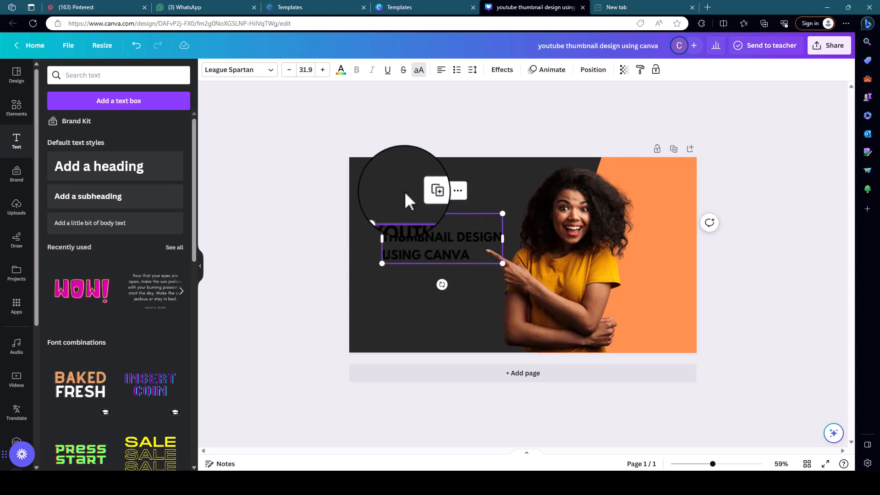
{"action": "left_click", "coordinate": [340, 73]}
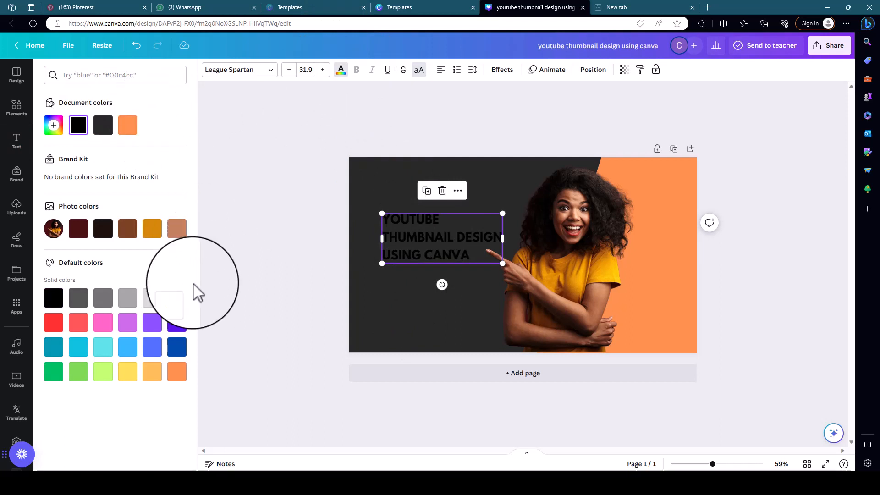
{"action": "left_click", "coordinate": [176, 297]}
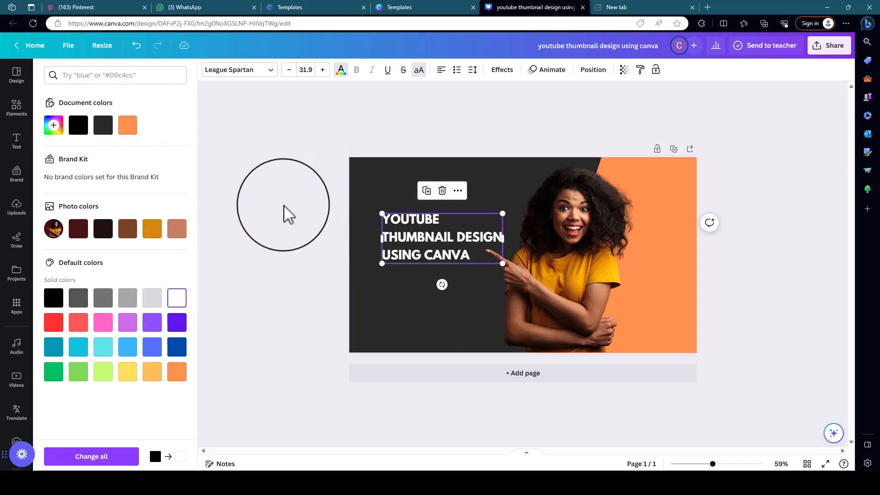
{"action": "left_click", "coordinate": [283, 205]}
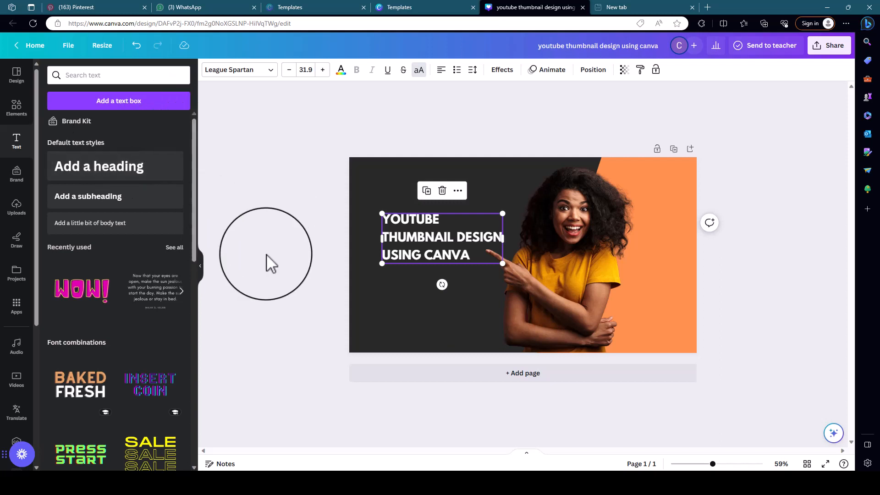
Enlarge the heading to font size 36.9 and shift it slightly up and away from the woman.
{"action": "left_click_drag", "start_coordinate": [503, 263], "coordinate": [516, 278]}
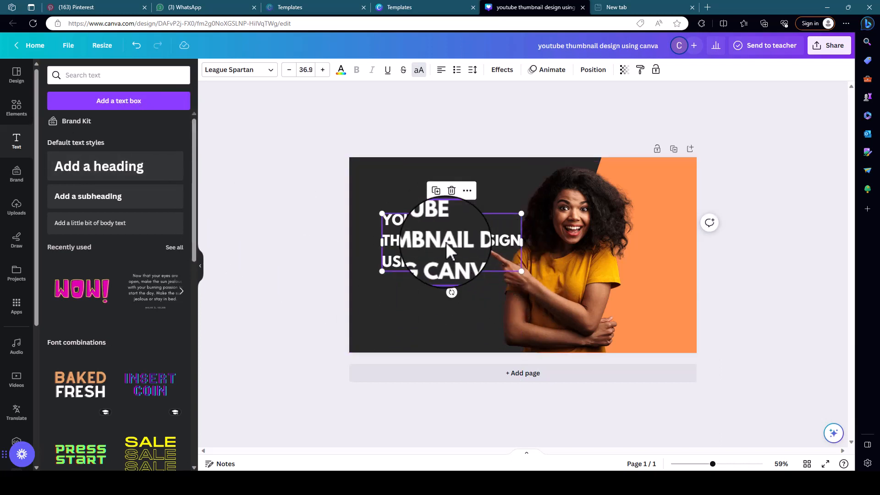
{"action": "left_click_drag", "start_coordinate": [446, 241], "coordinate": [436, 238]}
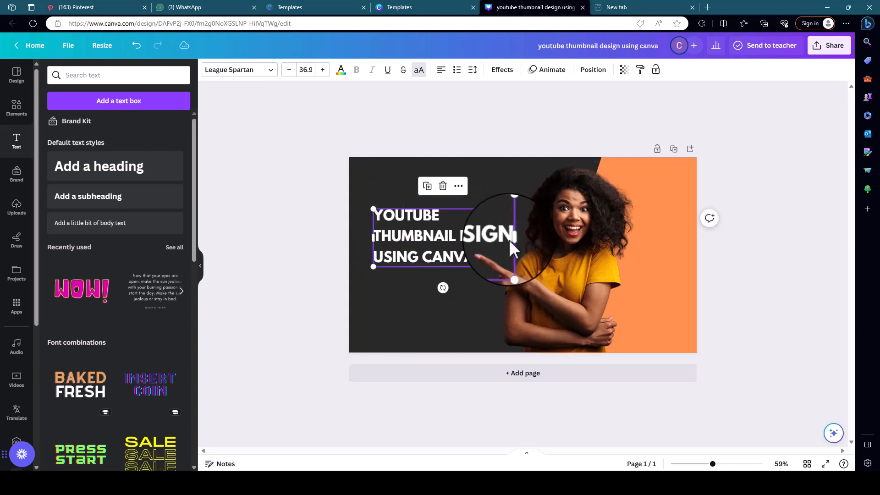
Try the golden yellow photo colour on the heading's "THUMBNAIL DESIGN" line.
{"action": "double_click", "coordinate": [377, 234]}
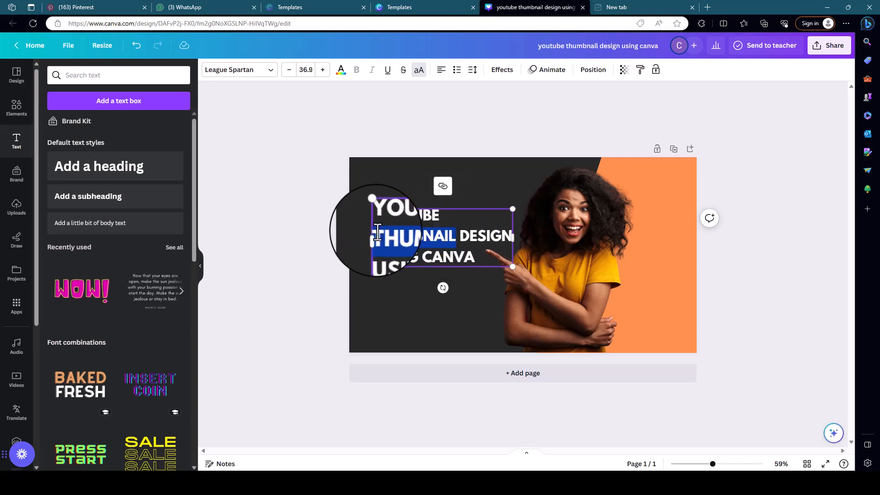
{"action": "left_click_drag", "start_coordinate": [377, 233], "coordinate": [512, 237]}
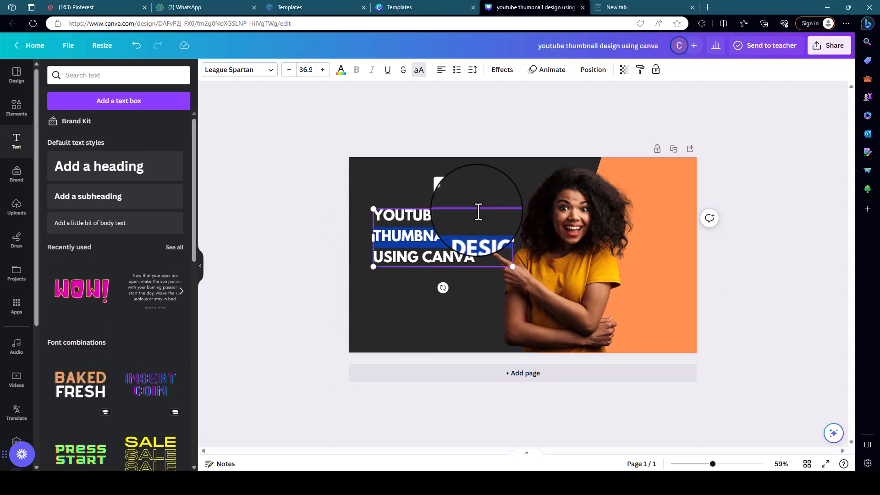
{"action": "left_click", "coordinate": [340, 70]}
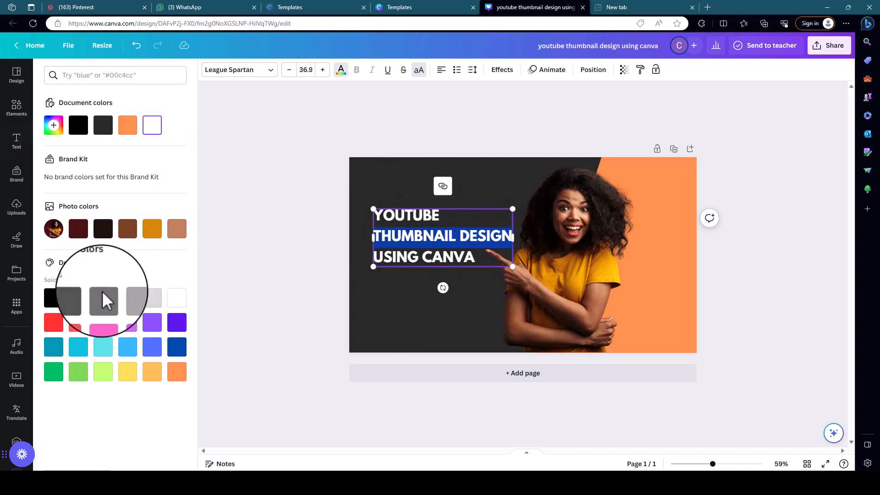
{"action": "left_click", "coordinate": [127, 126]}
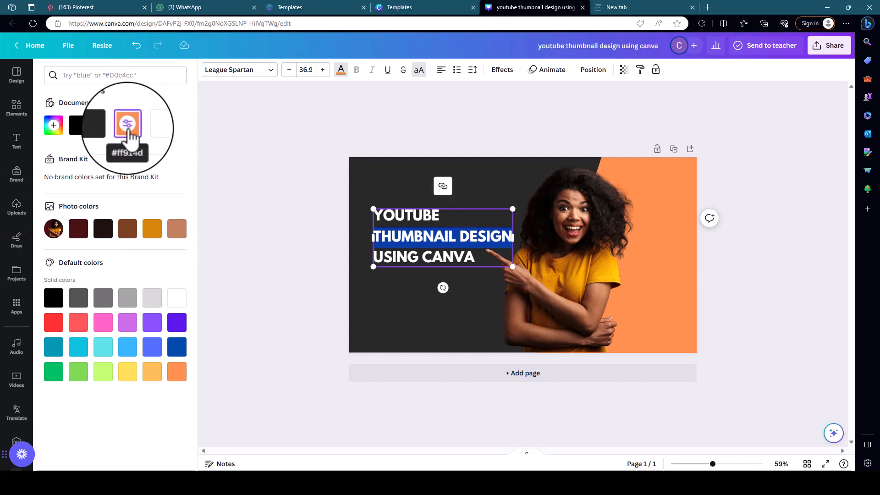
{"action": "left_click", "coordinate": [152, 229]}
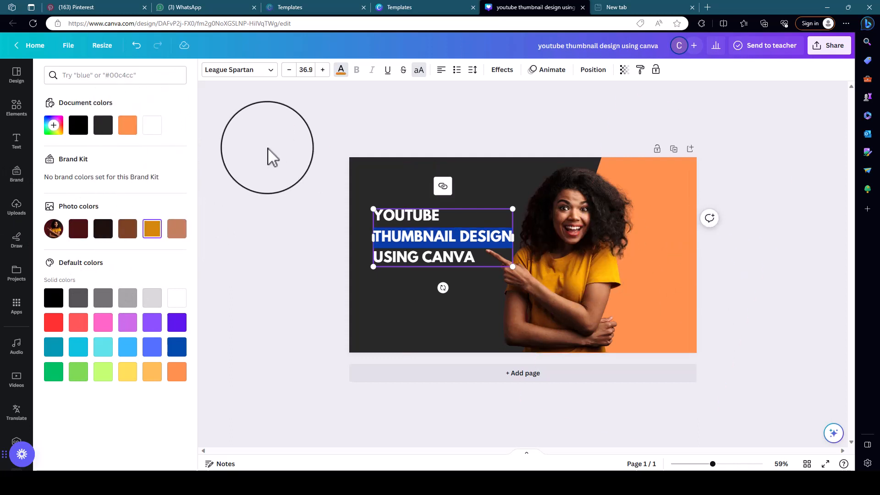
{"action": "left_click", "coordinate": [270, 165]}
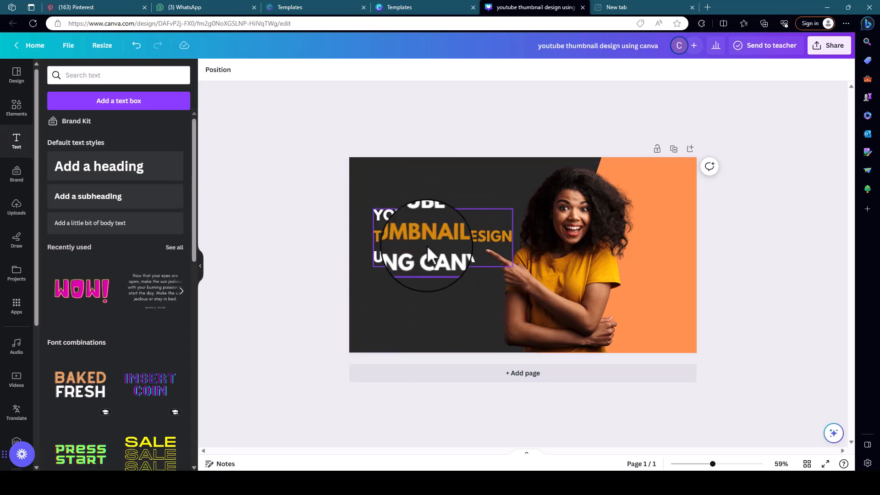
Recolour the heading's "THUMBNAIL DESIGN" line with the same orange as the slanted panel.
{"action": "left_click", "coordinate": [378, 236]}
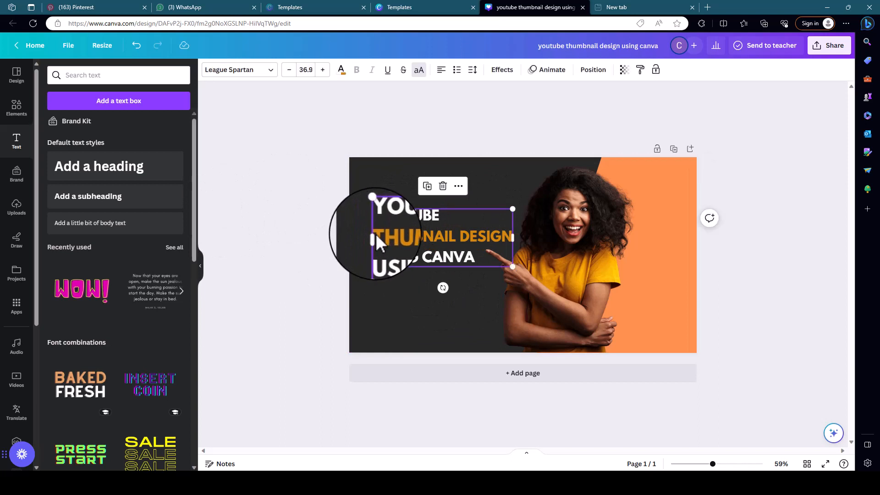
{"action": "double_click", "coordinate": [377, 234]}
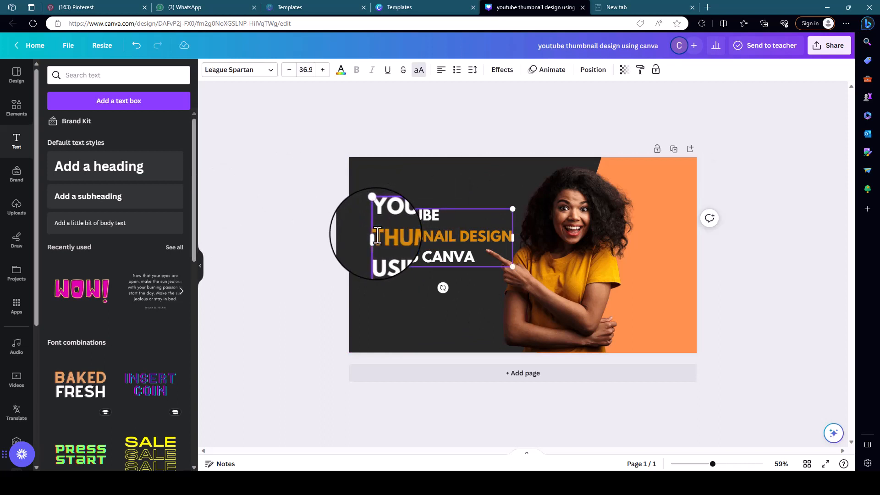
{"action": "left_click", "coordinate": [513, 243], "text": "shift"}
{"action": "left_click", "coordinate": [341, 69]}
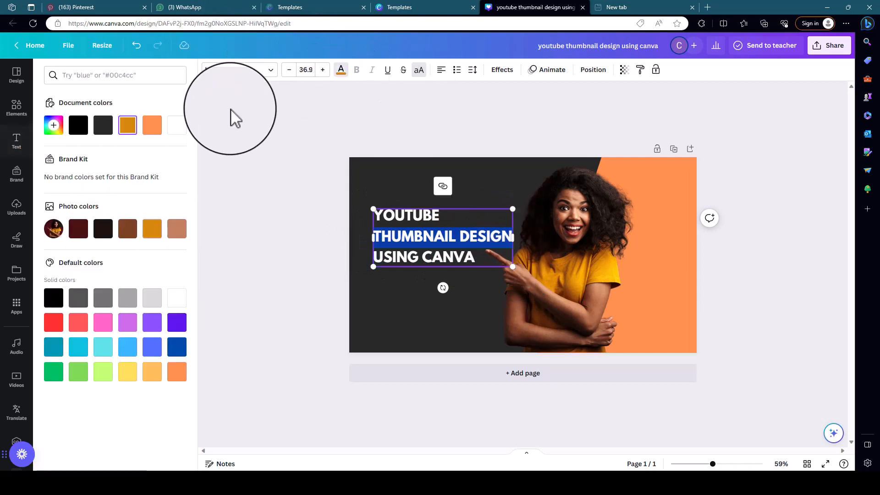
{"action": "left_click", "coordinate": [152, 125]}
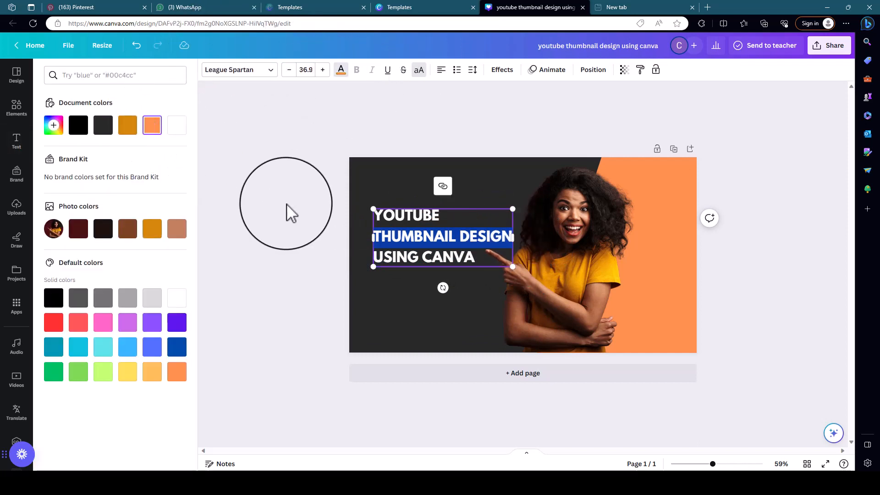
{"action": "left_click", "coordinate": [287, 205]}
{"action": "left_click", "coordinate": [294, 210]}
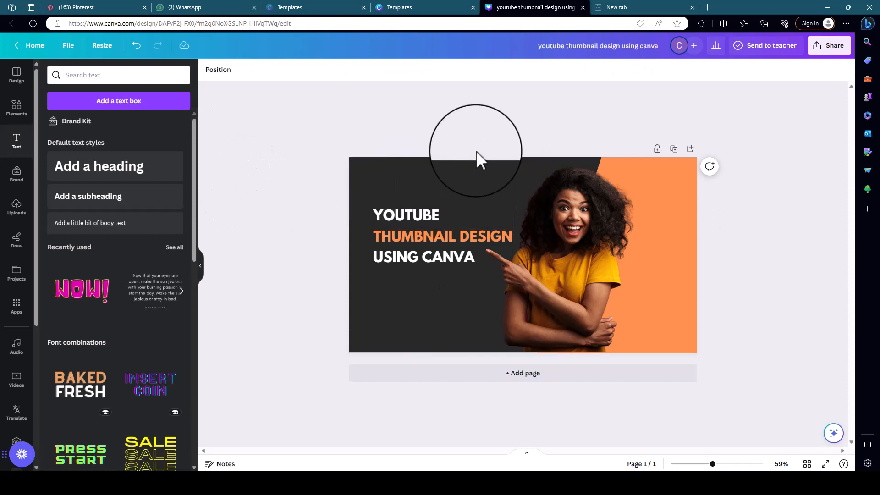
Replace the previous elements search with a search for "FANCY LINE".
{"action": "left_click", "coordinate": [15, 112]}
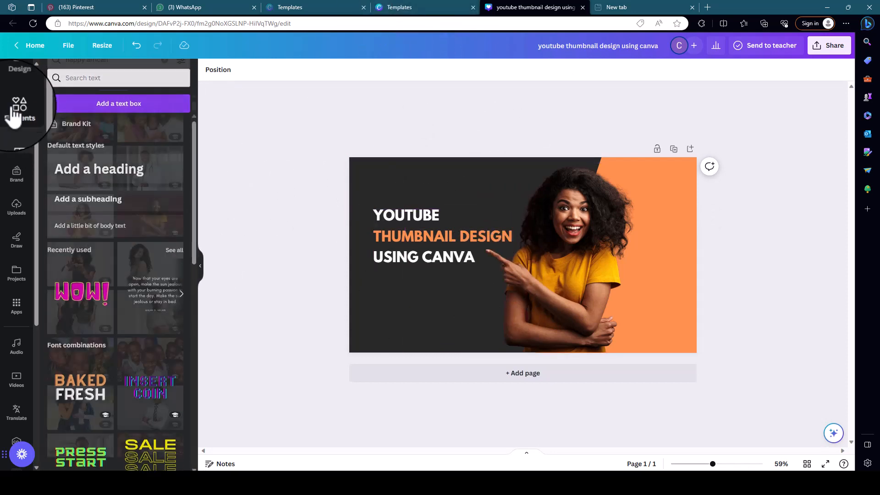
{"action": "scroll", "coordinate": [112, 225], "scroll_direction": "down", "scroll_amount": 6}
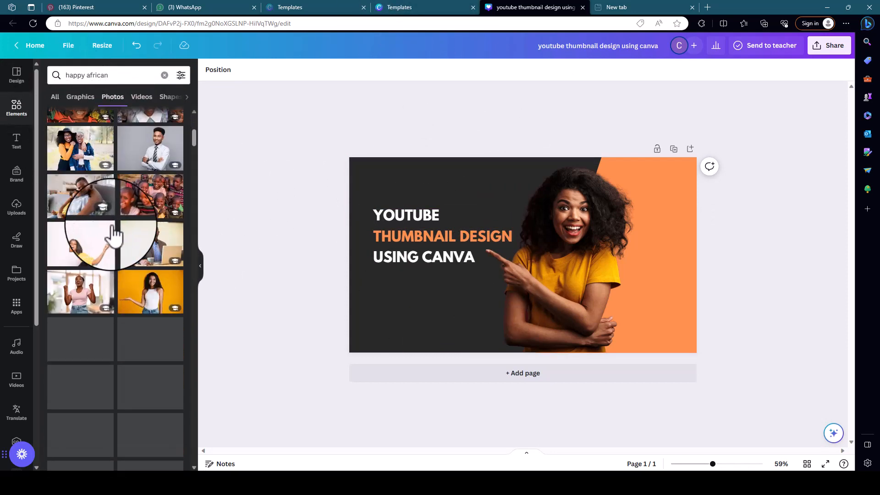
{"action": "scroll", "coordinate": [114, 235], "scroll_direction": "up", "scroll_amount": 6}
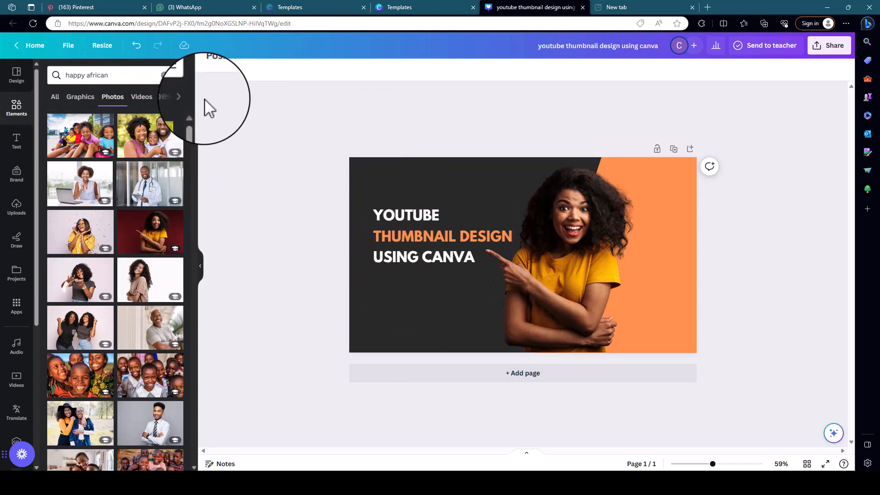
{"action": "left_click", "coordinate": [164, 74]}
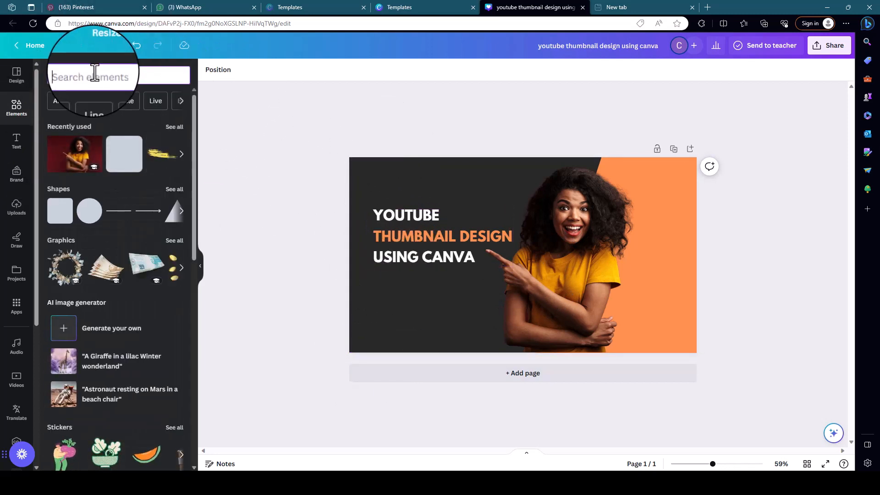
{"action": "type", "text": "FANC"}
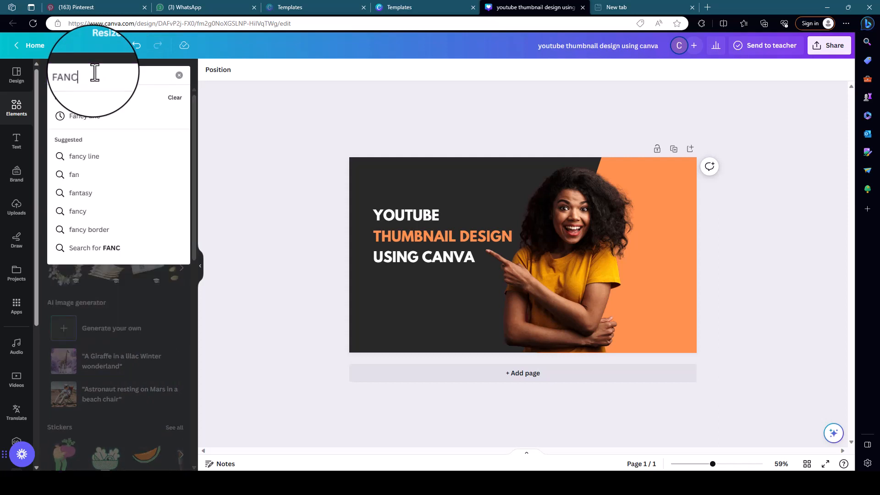
{"action": "type", "text": "Y L"}
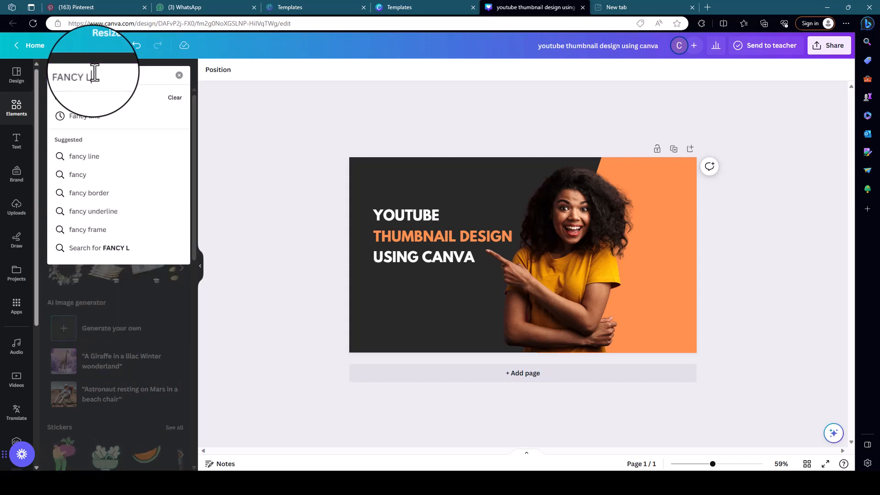
{"action": "type", "text": "INE"}
{"action": "key", "text": "Return"}
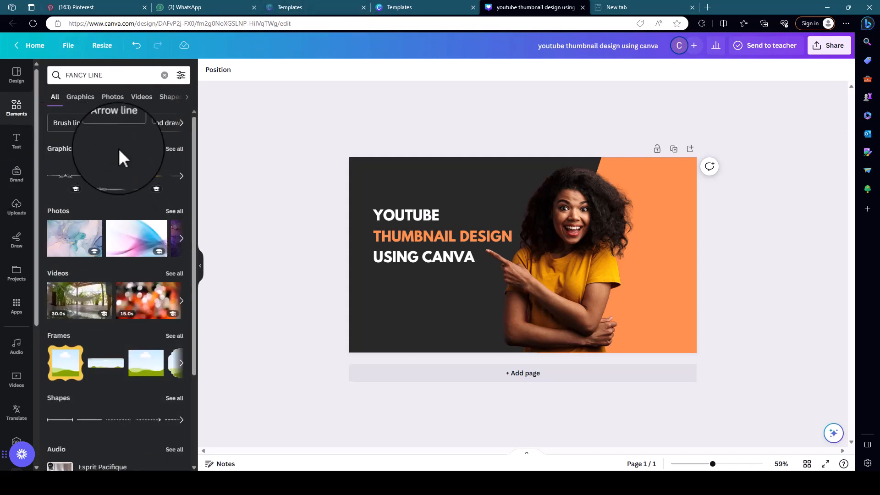
Look through the full set of fancy line graphics for a suitable decorative line.
{"action": "left_click", "coordinate": [175, 148]}
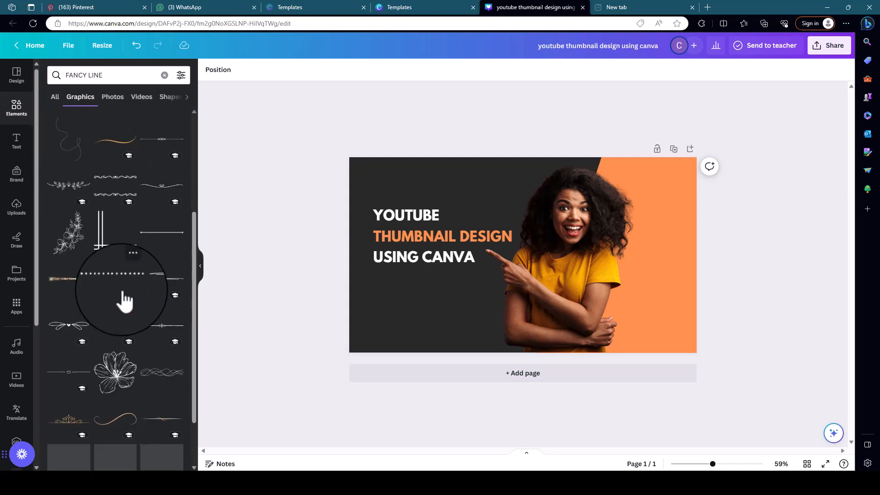
{"action": "scroll", "coordinate": [148, 324], "scroll_direction": "down", "scroll_amount": 5}
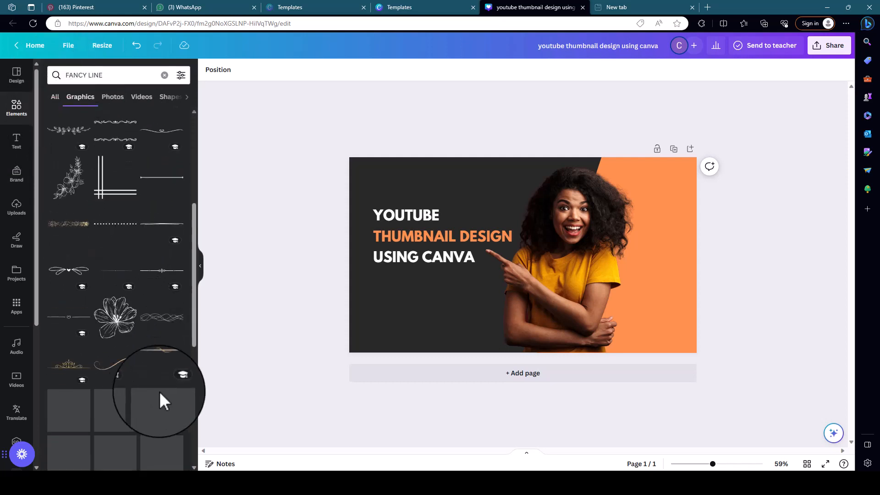
{"action": "scroll", "coordinate": [143, 380], "scroll_direction": "down", "scroll_amount": 5}
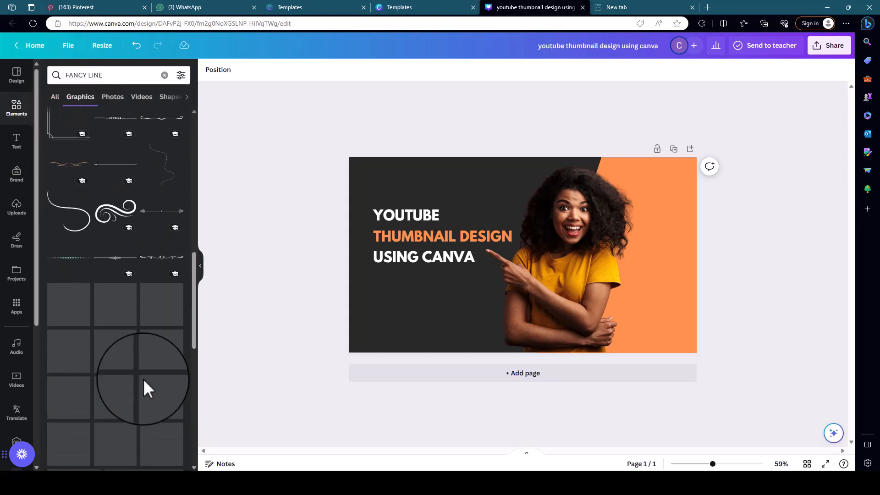
{"action": "scroll", "coordinate": [110, 293], "scroll_direction": "up", "scroll_amount": 10}
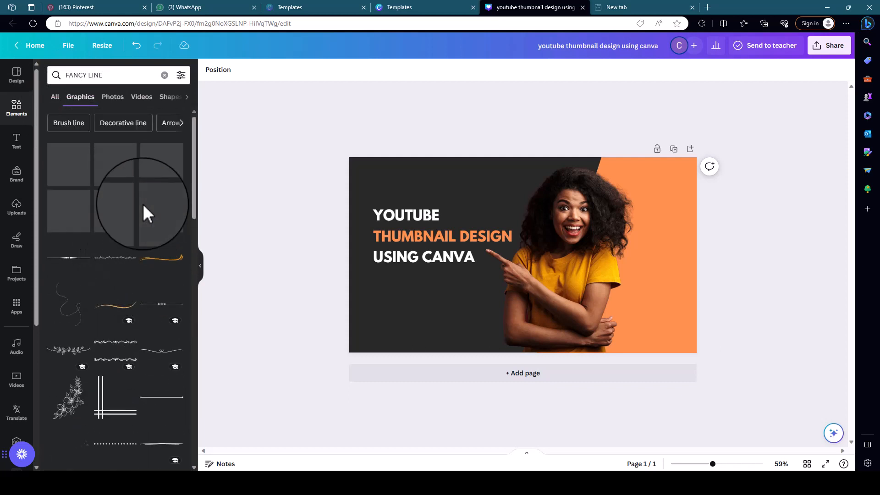
{"action": "left_click", "coordinate": [61, 97]}
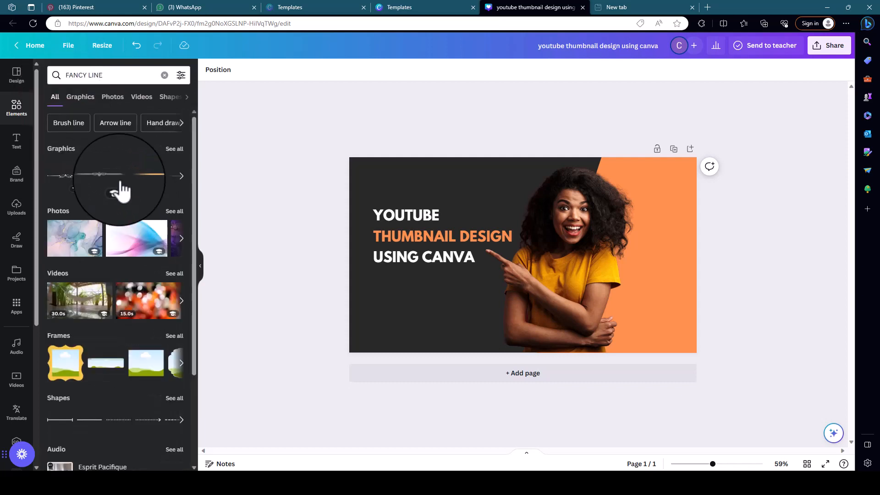
{"action": "scroll", "coordinate": [137, 275], "scroll_direction": "down", "scroll_amount": 3}
{"action": "scroll", "coordinate": [126, 312], "scroll_direction": "up", "scroll_amount": 3}
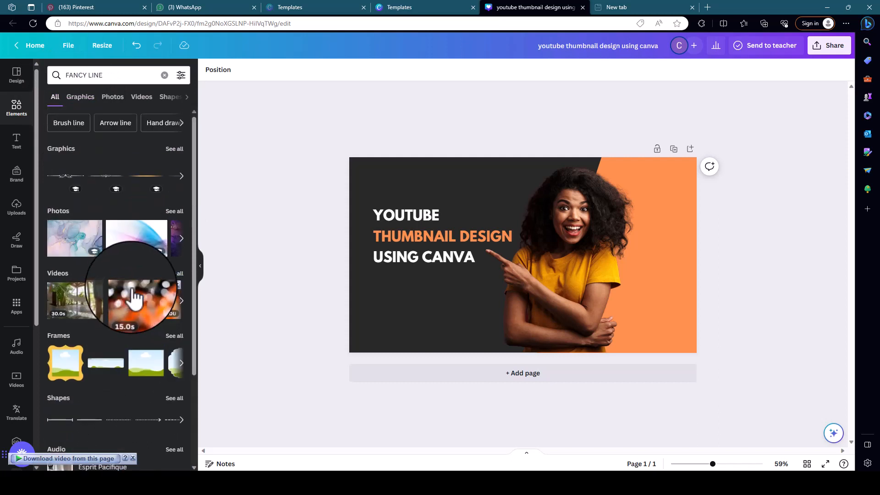
{"action": "left_click", "coordinate": [176, 151]}
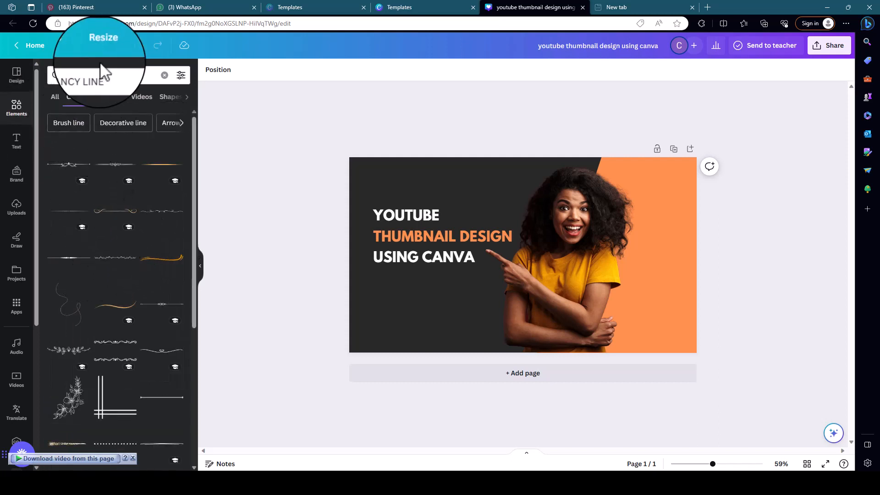
{"action": "scroll", "coordinate": [138, 252], "scroll_direction": "down", "scroll_amount": 6}
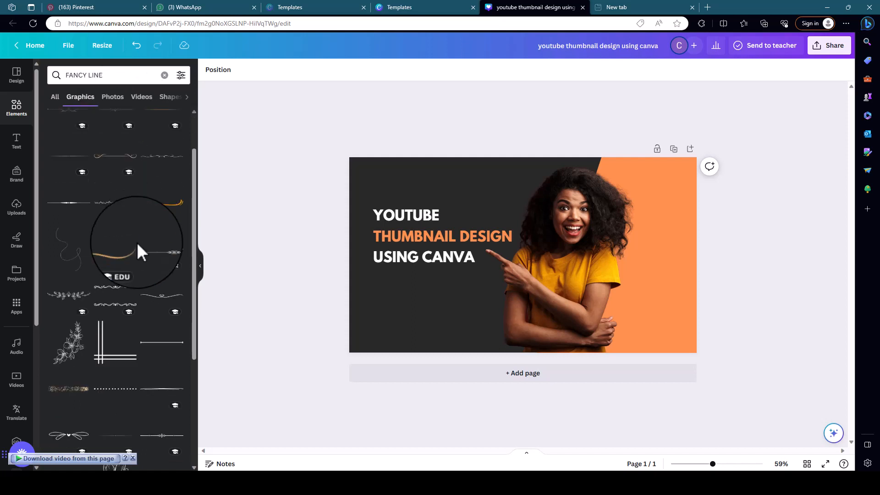
{"action": "scroll", "coordinate": [133, 220], "scroll_direction": "up", "scroll_amount": 6}
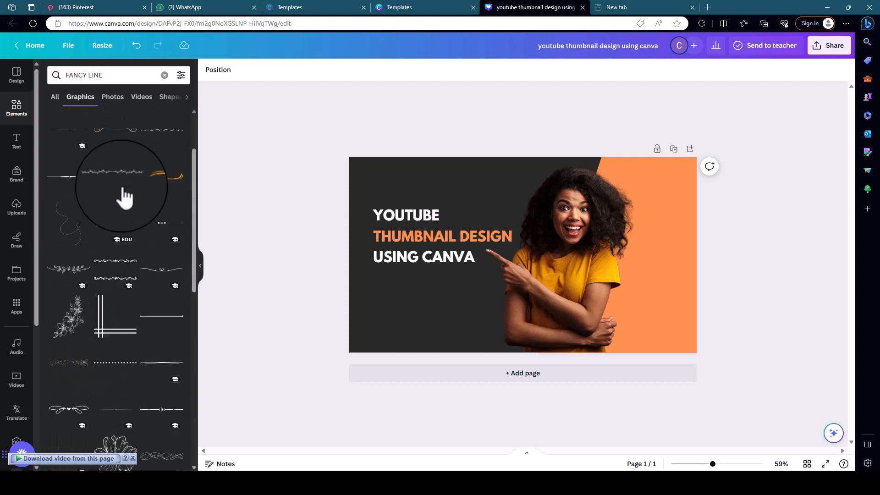
Repeat the recent "Fancy line" graphics search and add the thin golden line to the thumbnail.
{"action": "left_click", "coordinate": [116, 77]}
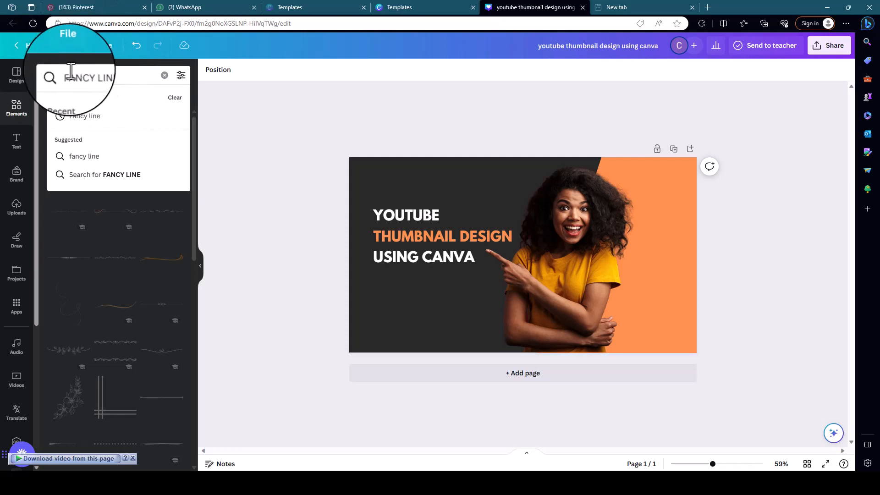
{"action": "left_click", "coordinate": [85, 116]}
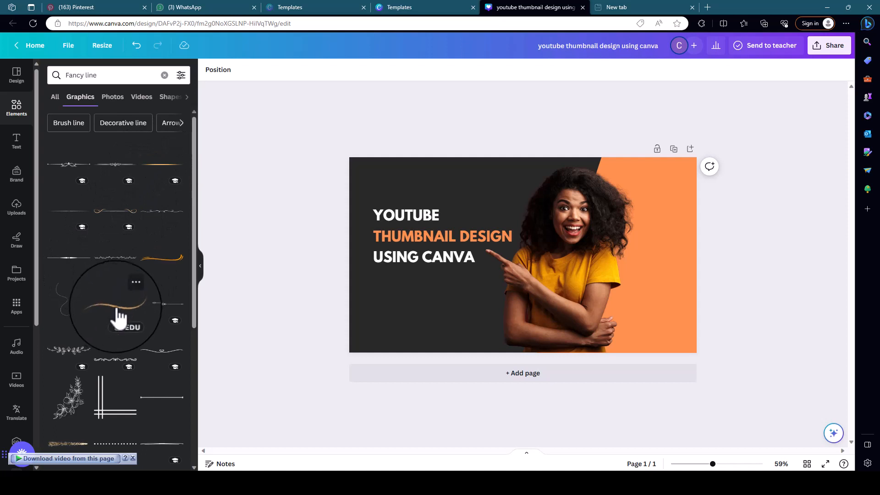
{"action": "scroll", "coordinate": [119, 317], "scroll_direction": "down", "scroll_amount": 7}
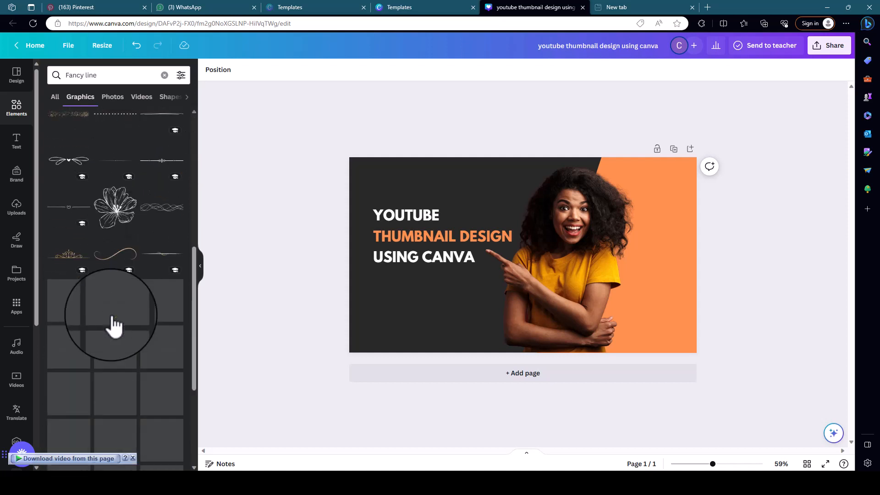
{"action": "scroll", "coordinate": [114, 321], "scroll_direction": "up", "scroll_amount": 7}
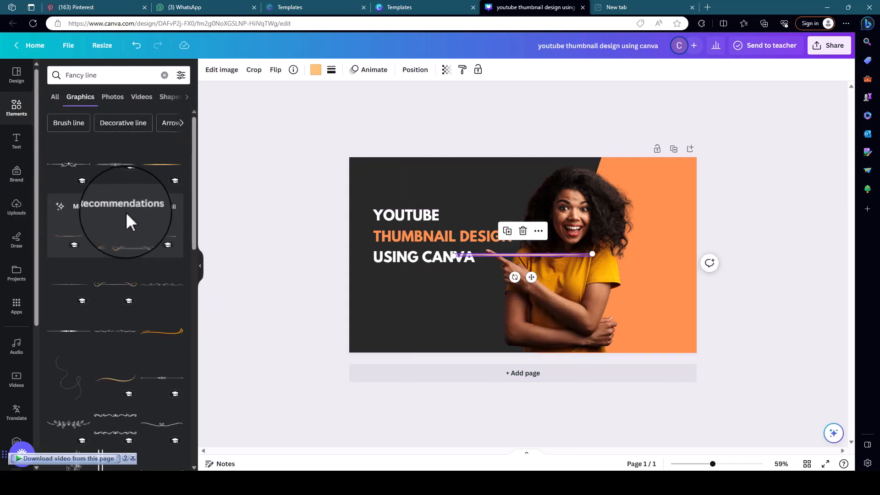
Browse the full Magic Recommendations for the golden line and place that line directly above the heading, aligned with its edges.
{"action": "left_click", "coordinate": [167, 207]}
{"action": "scroll", "coordinate": [124, 266], "scroll_direction": "down", "scroll_amount": 6}
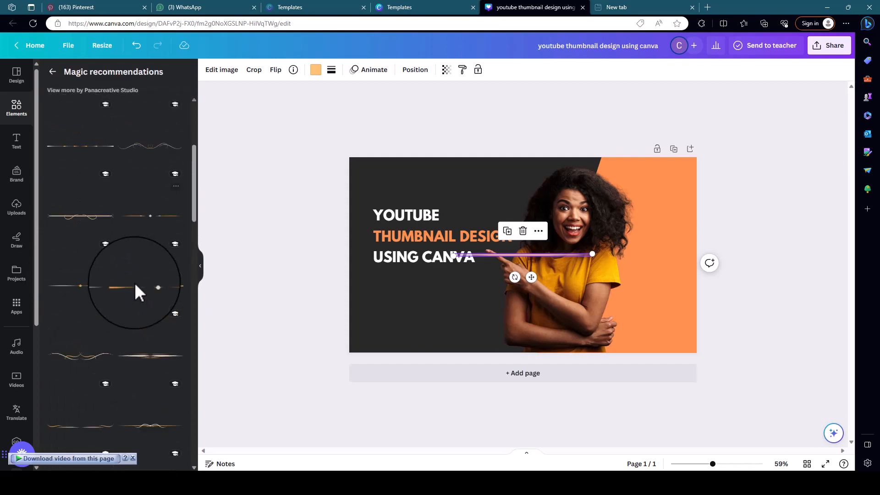
{"action": "scroll", "coordinate": [120, 332], "scroll_direction": "down", "scroll_amount": 8}
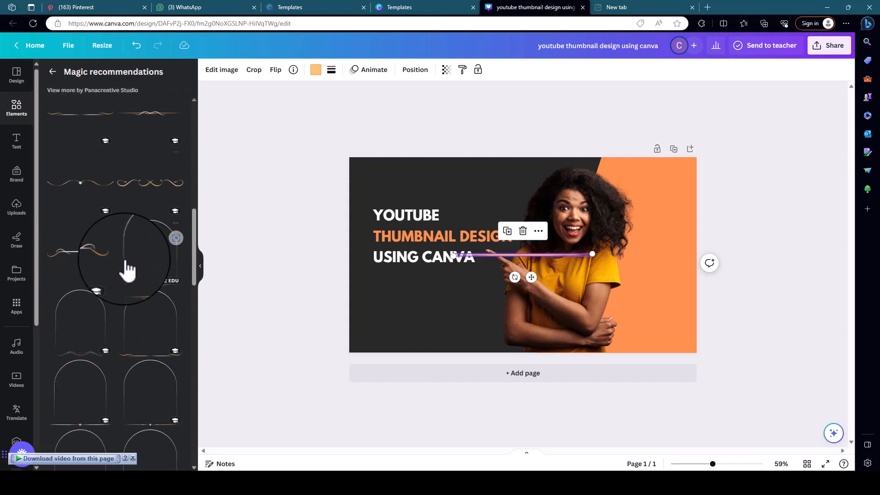
{"action": "scroll", "coordinate": [126, 326], "scroll_direction": "down", "scroll_amount": 10}
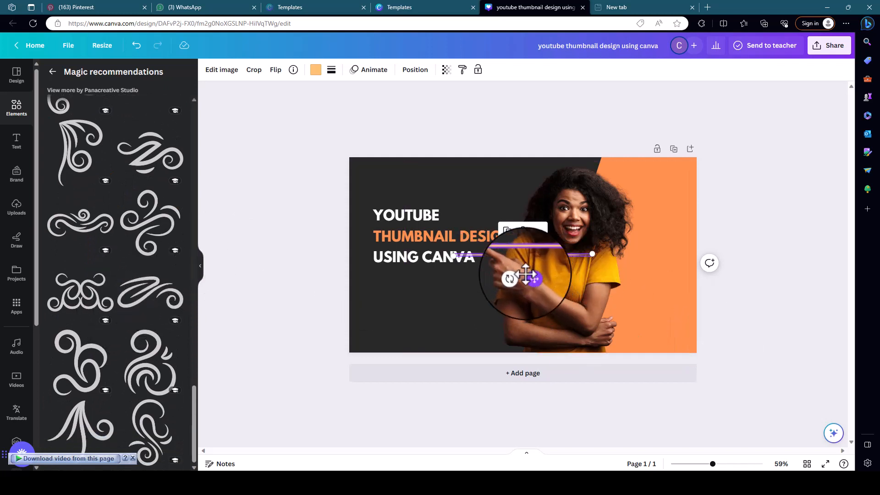
{"action": "left_click_drag", "start_coordinate": [447, 217], "coordinate": [450, 225]}
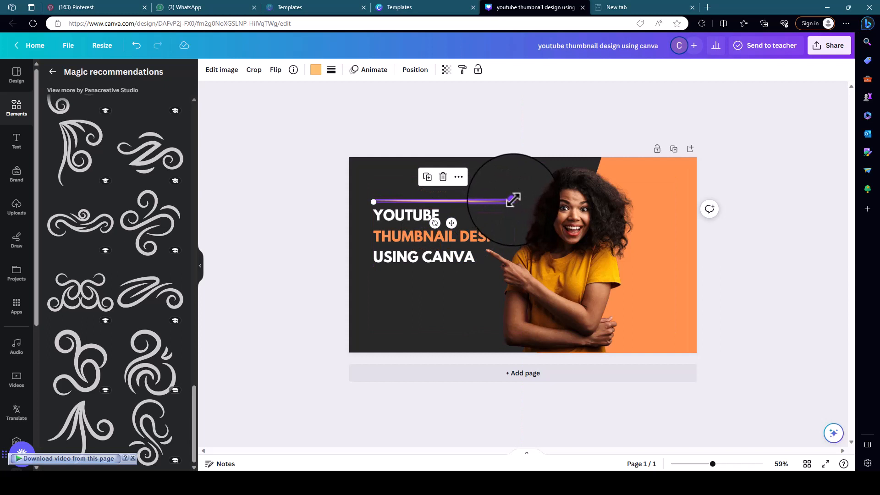
{"action": "left_click", "coordinate": [290, 222]}
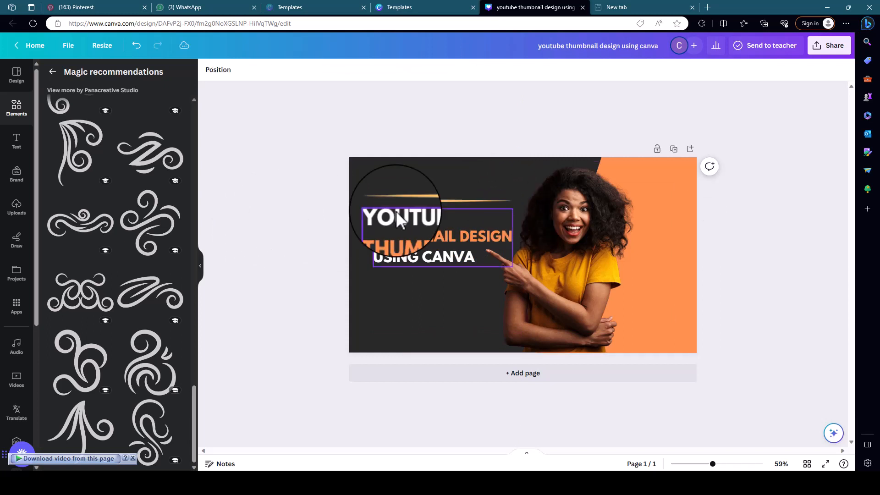
{"action": "left_click", "coordinate": [437, 202]}
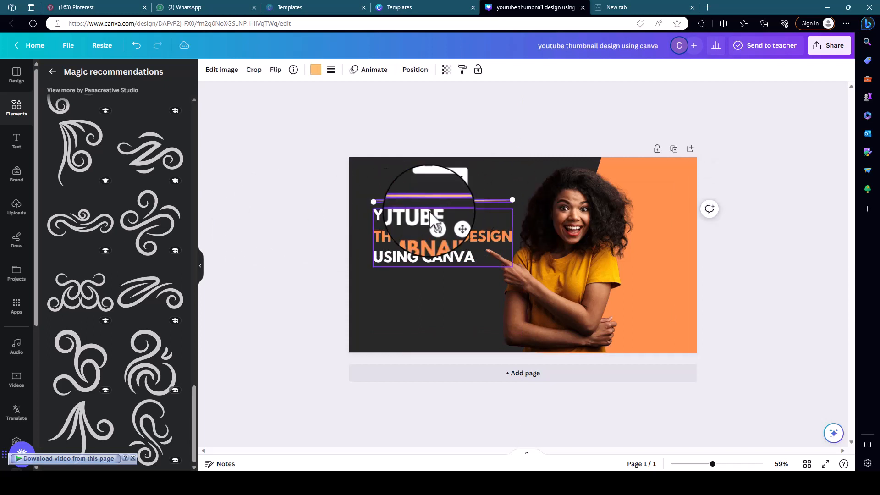
Return to the "Fancy line" graphics and add the pale tapered line that thickens towards one end.
{"action": "left_click", "coordinate": [52, 72]}
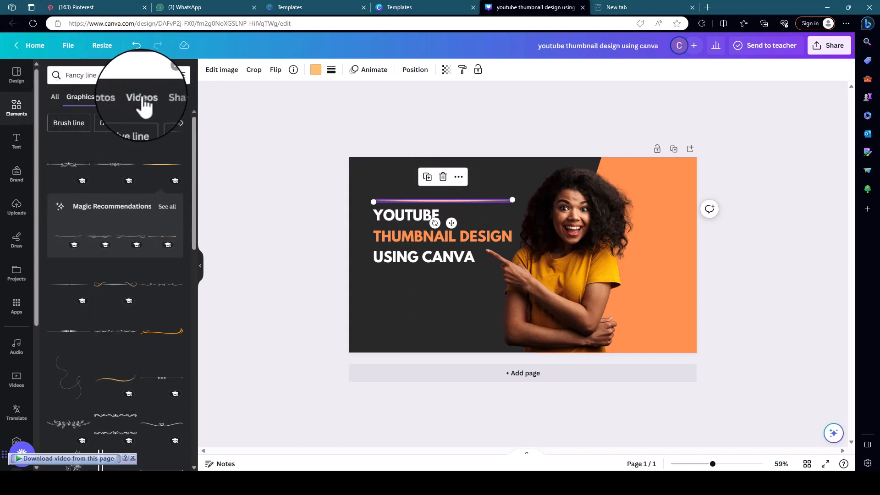
{"action": "left_click", "coordinate": [130, 76]}
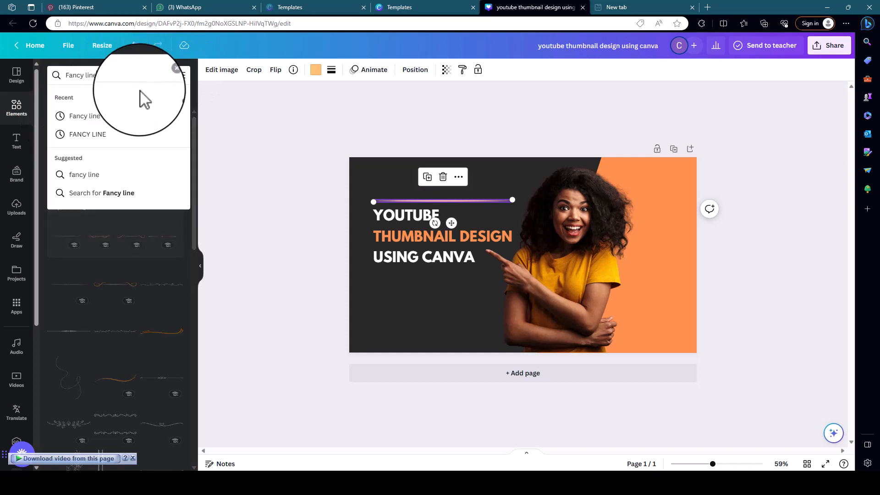
{"action": "left_click", "coordinate": [96, 117]}
{"action": "scroll", "coordinate": [131, 250], "scroll_direction": "down", "scroll_amount": 2}
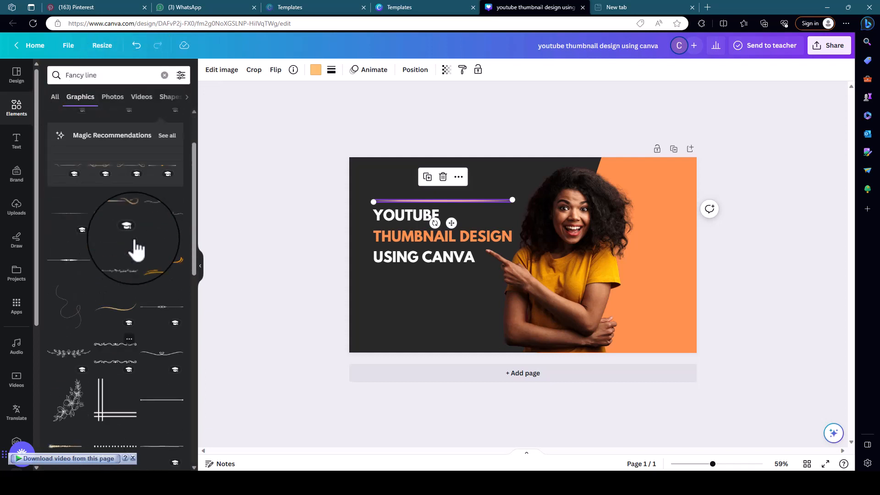
{"action": "scroll", "coordinate": [156, 304], "scroll_direction": "down", "scroll_amount": 5}
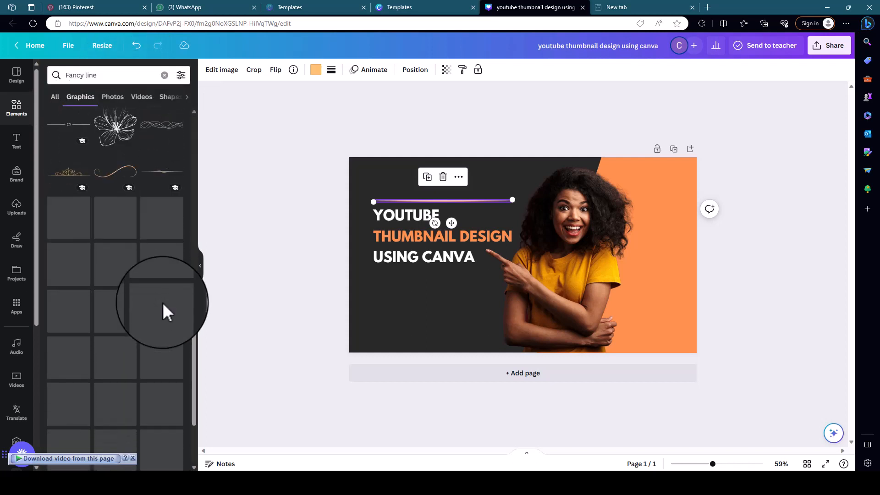
{"action": "scroll", "coordinate": [158, 313], "scroll_direction": "down", "scroll_amount": 4}
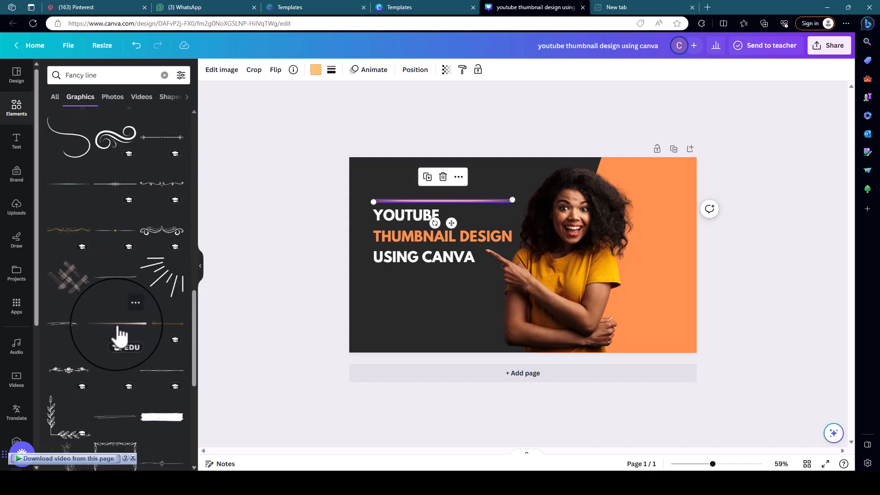
{"action": "left_click", "coordinate": [129, 310]}
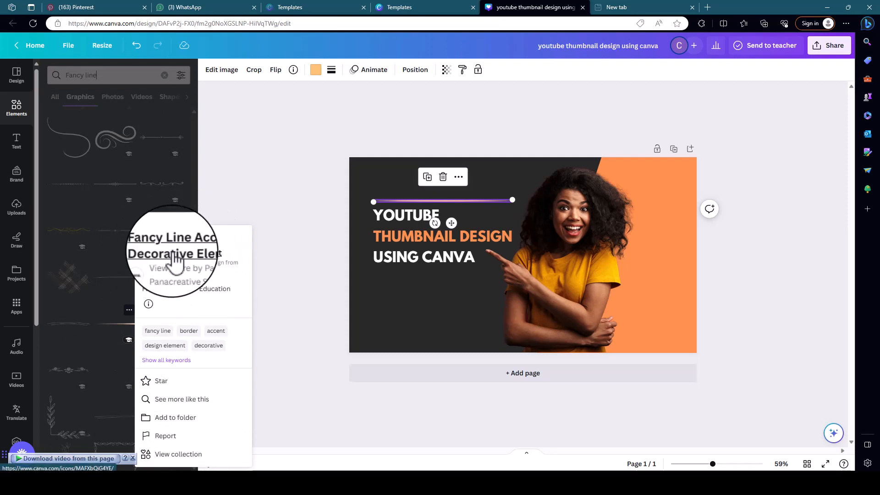
{"action": "left_click", "coordinate": [123, 333]}
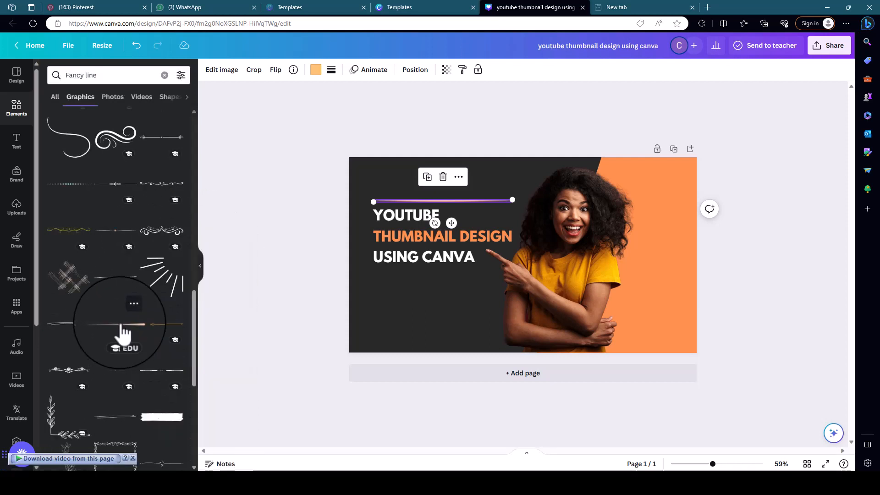
{"action": "left_click", "coordinate": [114, 337]}
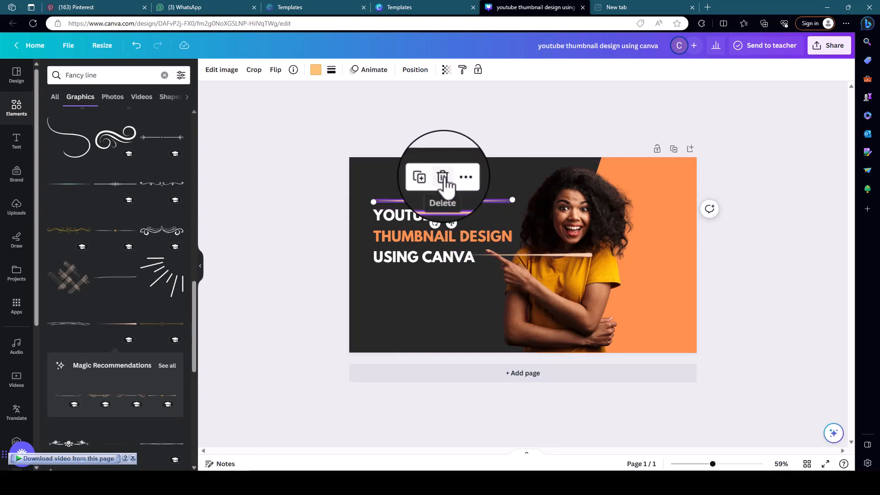
Delete the golden line above the heading and put the tapered line in its place, slightly narrower than "THUMBNAIL DESIGN".
{"action": "left_click", "coordinate": [443, 180]}
{"action": "left_click", "coordinate": [580, 254]}
{"action": "left_click_drag", "start_coordinate": [578, 256], "coordinate": [498, 199]}
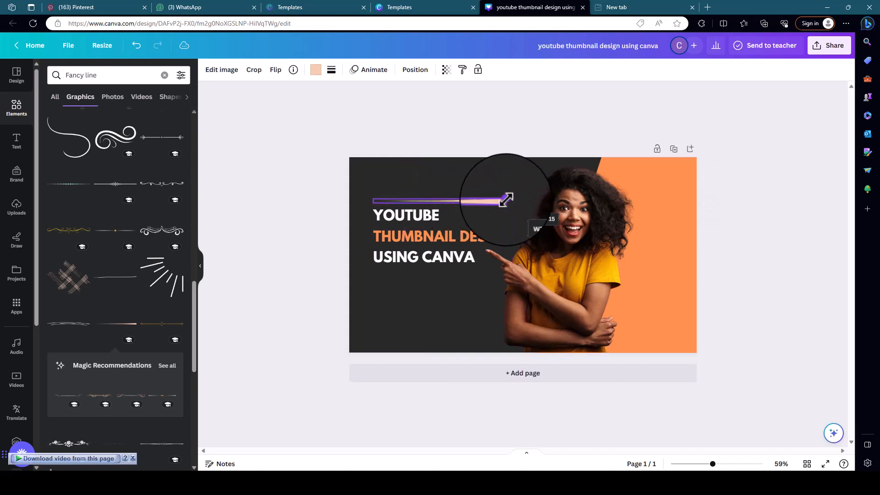
{"action": "left_click_drag", "start_coordinate": [499, 201], "coordinate": [496, 201]}
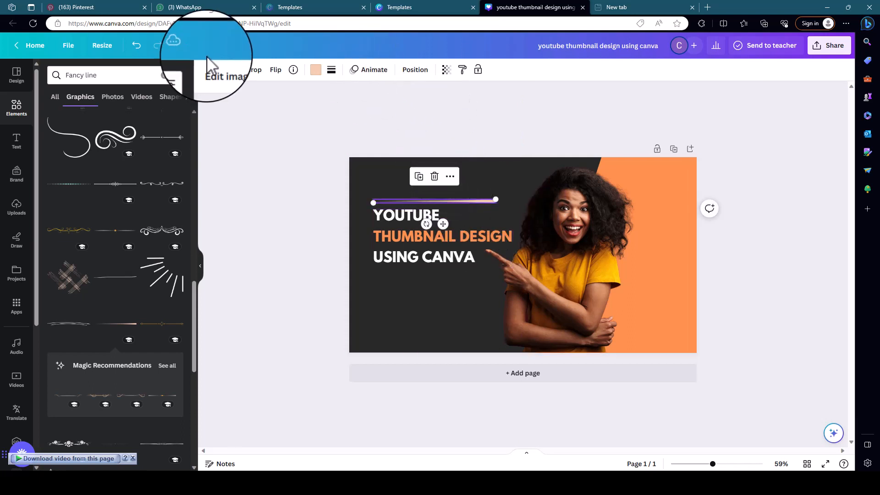
Recolour the tapered line with the slanted panel's orange and place a duplicate directly below "USING CANVA", aligned with the original.
{"action": "left_click", "coordinate": [315, 71]}
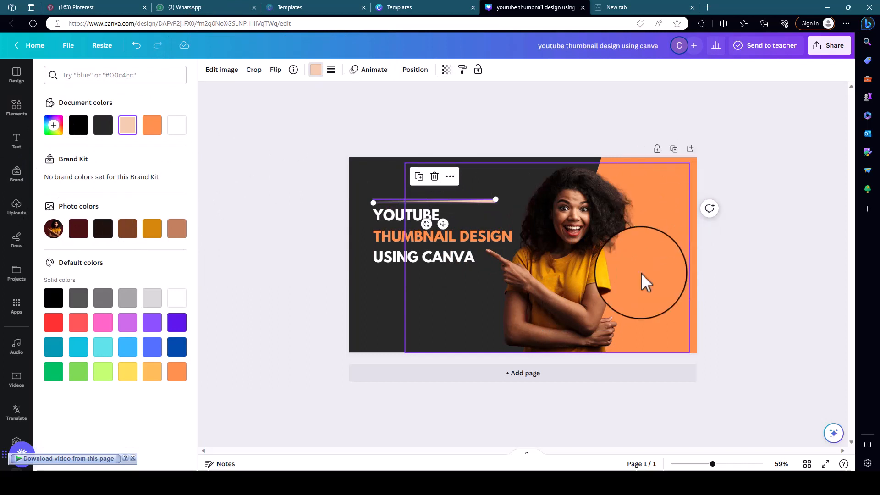
{"action": "left_click", "coordinate": [151, 125]}
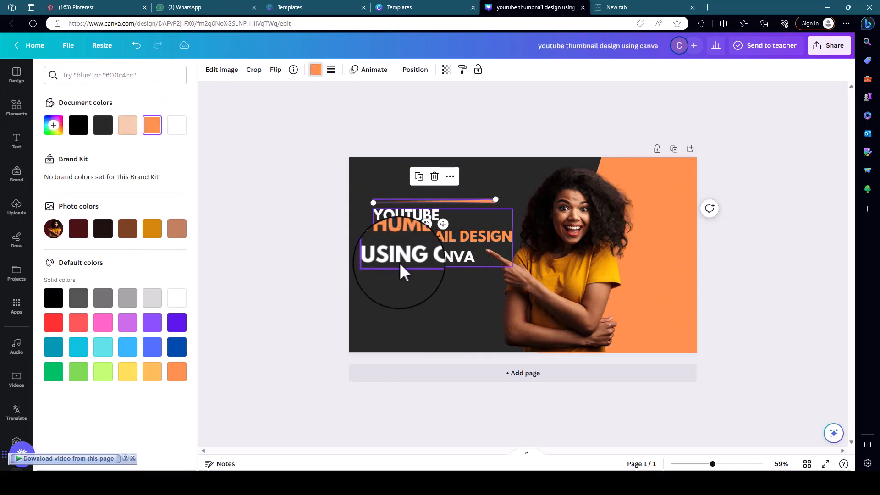
{"action": "left_click", "coordinate": [420, 177]}
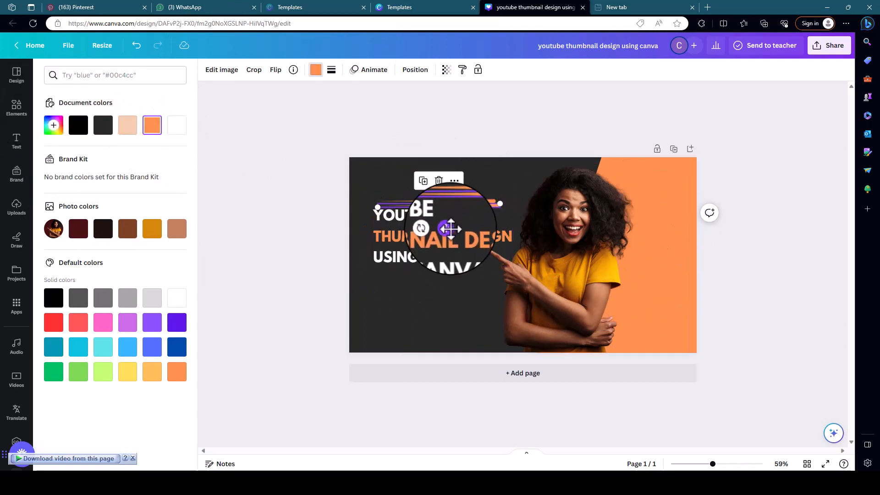
{"action": "left_click_drag", "start_coordinate": [449, 230], "coordinate": [448, 302]}
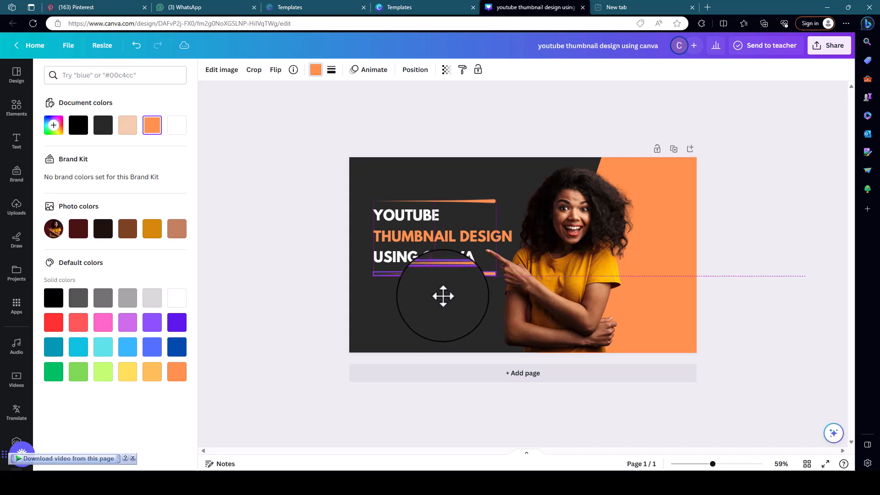
{"action": "left_click_drag", "start_coordinate": [442, 296], "coordinate": [442, 296]}
Flip the lower tapered line horizontally so it mirrors the one above the heading.
{"action": "left_click", "coordinate": [275, 70]}
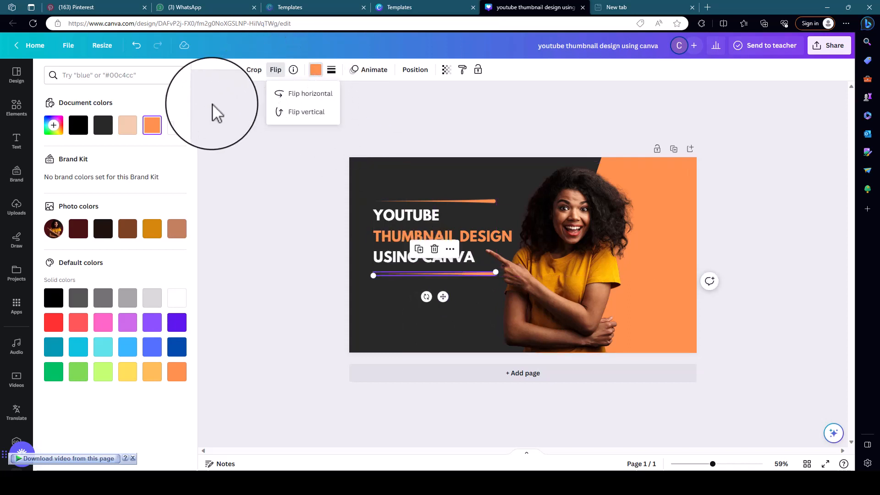
{"action": "left_click", "coordinate": [302, 94]}
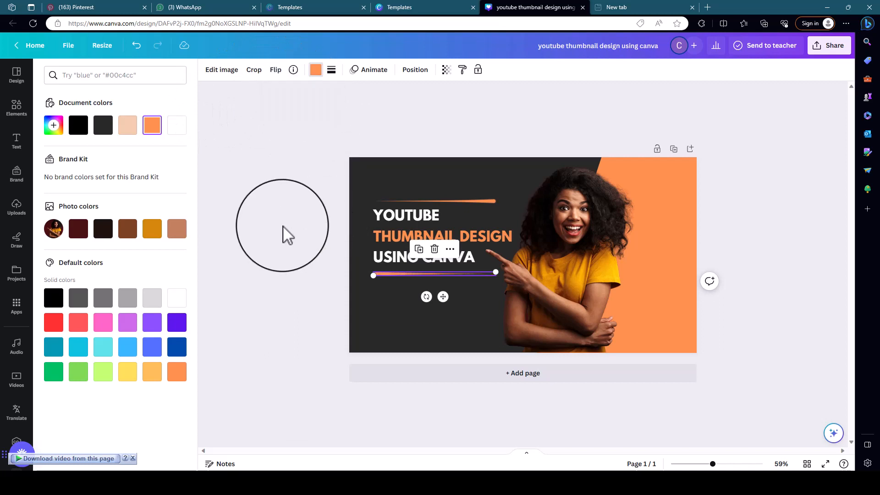
{"action": "left_click", "coordinate": [292, 265]}
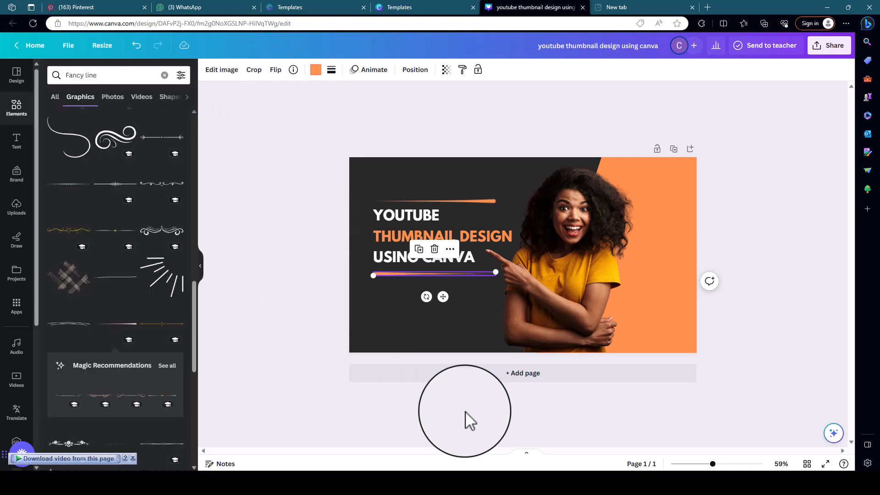
{"action": "left_click", "coordinate": [338, 168]}
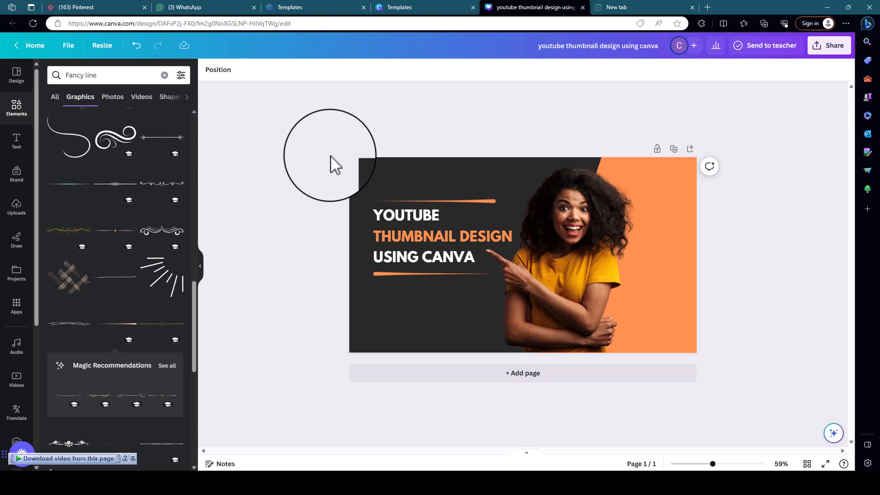
Nudge the lower and upper tapered lines slightly closer to the heading.
{"action": "left_click", "coordinate": [392, 274]}
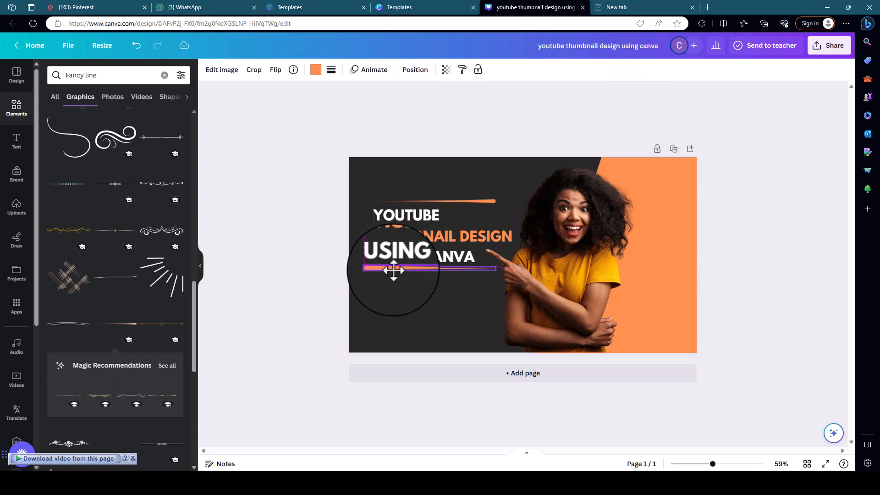
{"action": "left_click", "coordinate": [459, 201]}
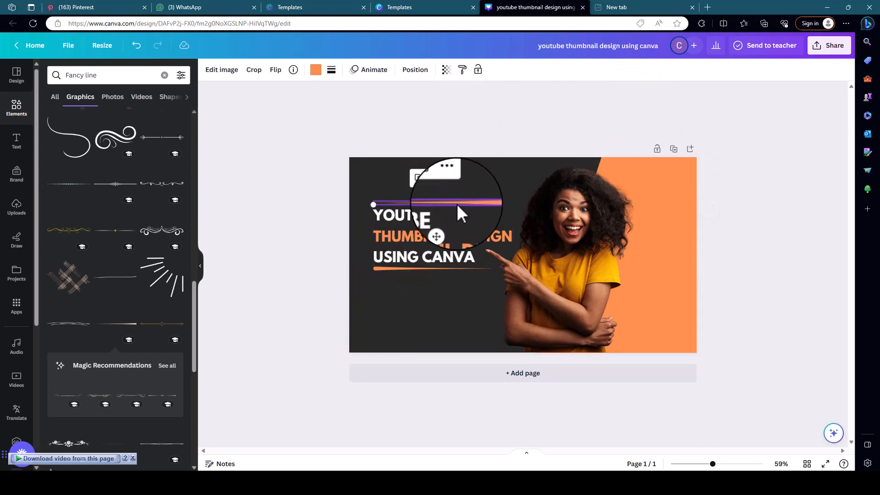
{"action": "left_click", "coordinate": [322, 187]}
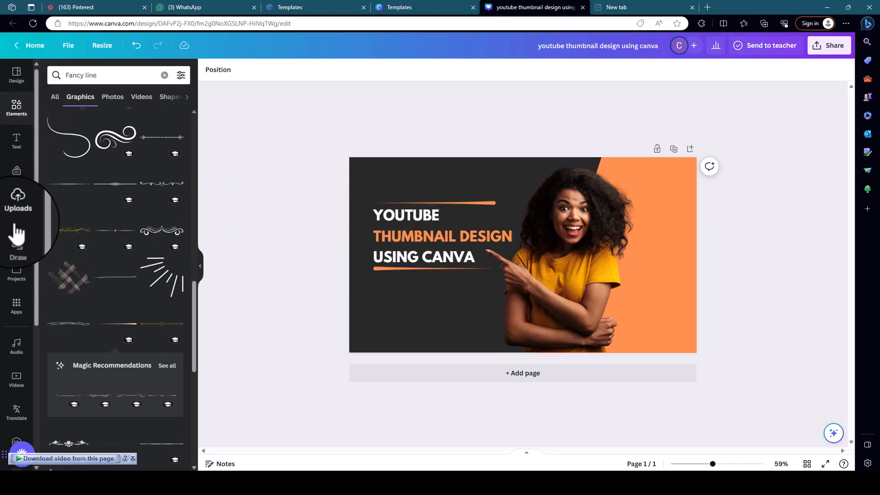
Add the white CHIDIGFX logo to the uploads and the page, shrunk into the thumbnail's upper-left corner above the heading.
{"action": "left_click", "coordinate": [16, 206]}
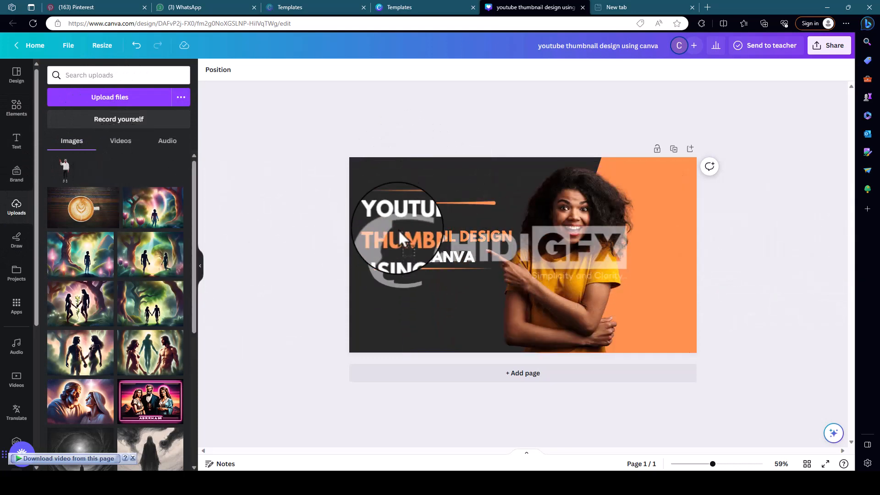
{"action": "left_click_drag", "start_coordinate": [398, 229], "coordinate": [399, 232]}
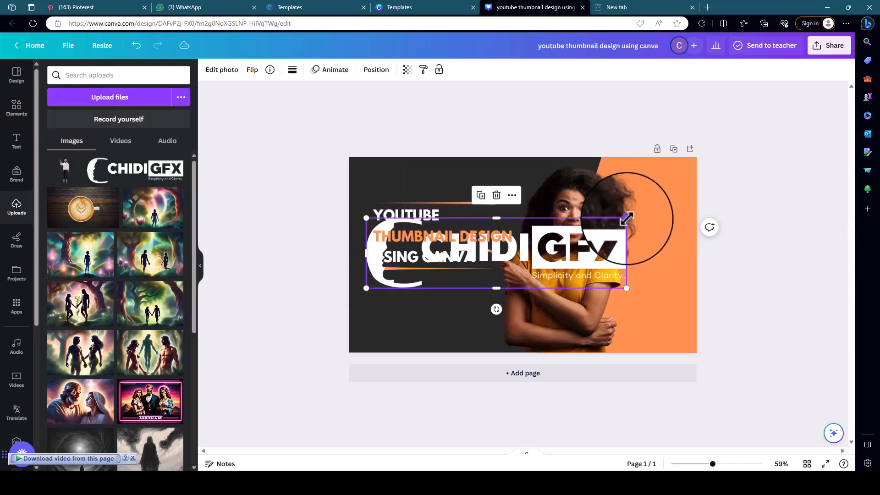
{"action": "left_click_drag", "start_coordinate": [627, 218], "coordinate": [403, 202]}
{"action": "left_click", "coordinate": [301, 115]}
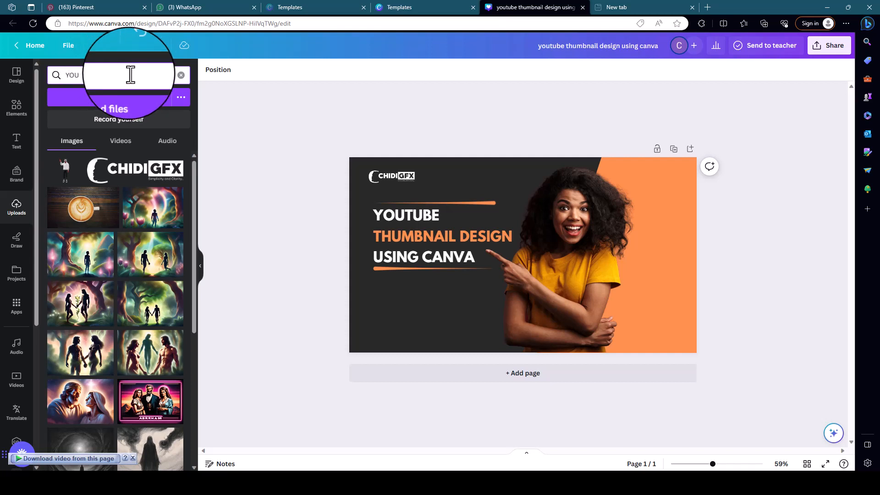
Search the elements for "youtube logo" and add the red play-button graphic to the page.
{"action": "left_click", "coordinate": [18, 110]}
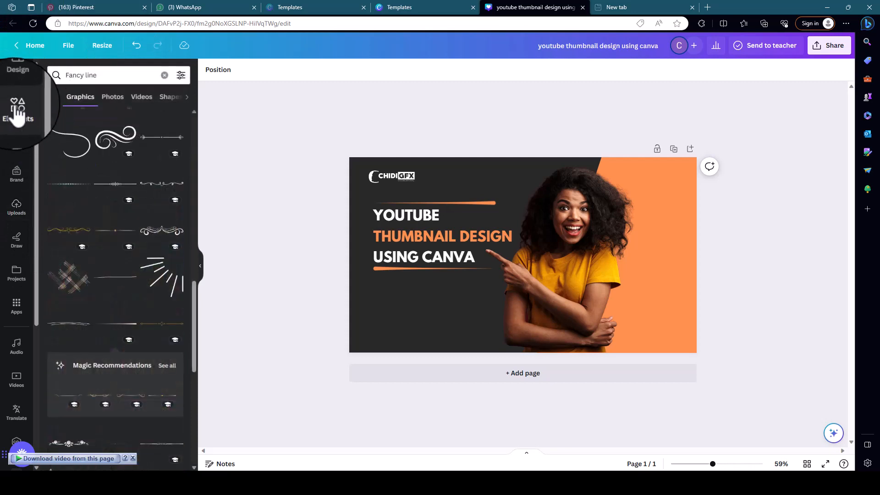
{"action": "left_click", "coordinate": [181, 75]}
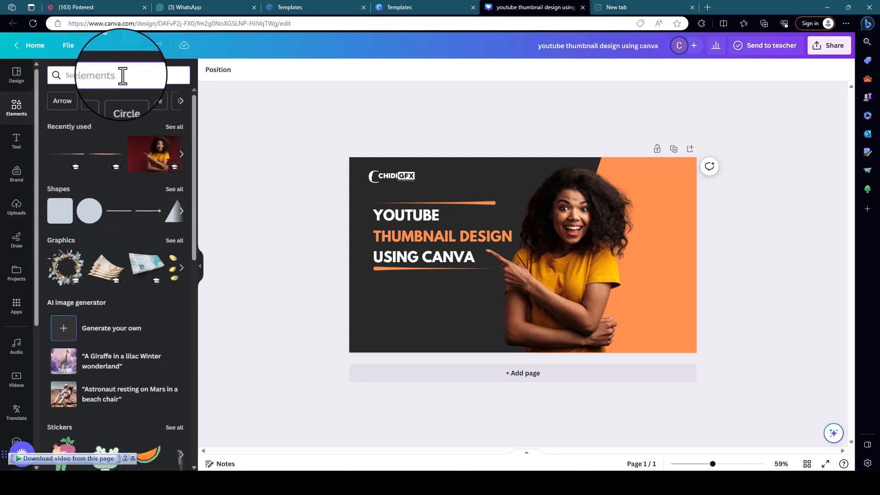
{"action": "left_click", "coordinate": [123, 76]}
{"action": "type", "text": "YOU"}
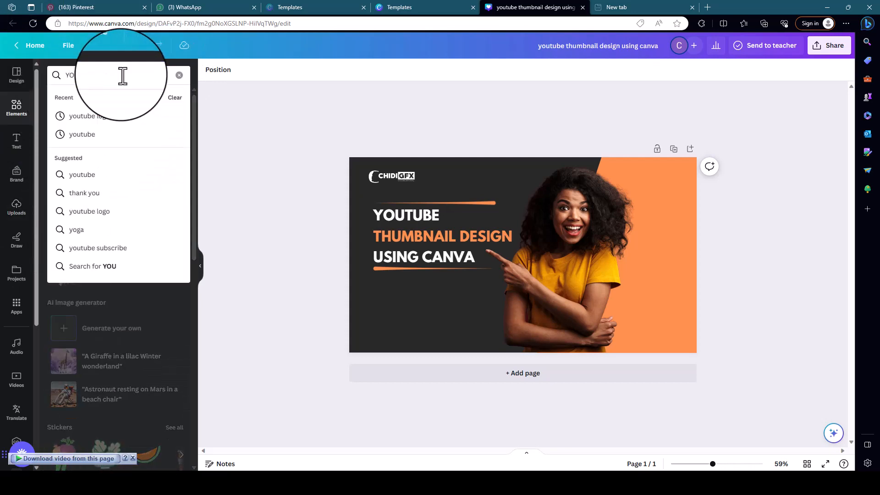
{"action": "left_click", "coordinate": [108, 116]}
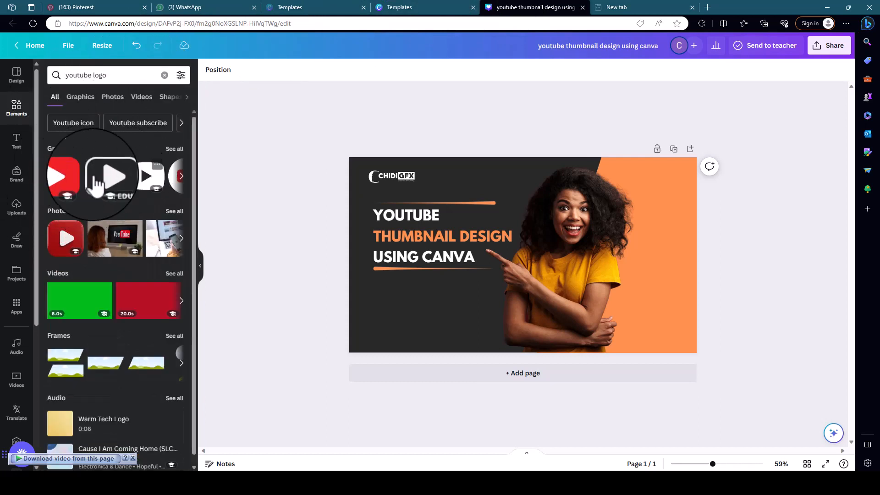
{"action": "left_click", "coordinate": [57, 182]}
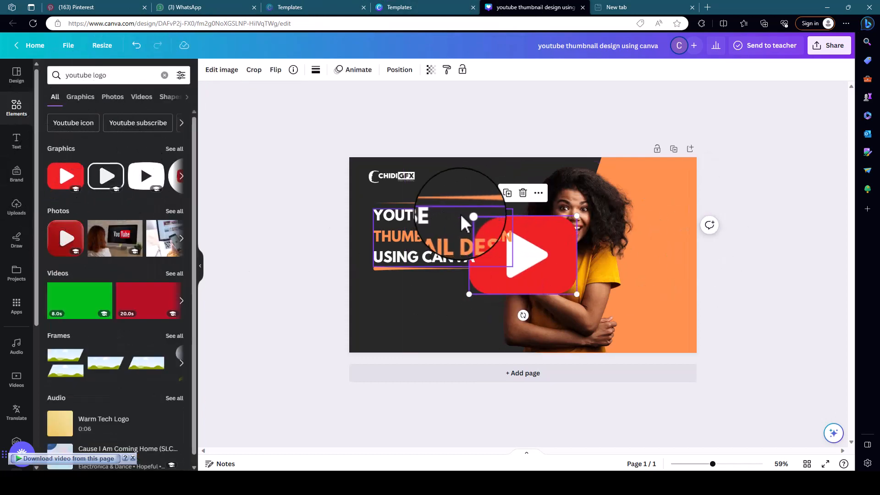
Enlarge the red YouTube logo and position it over the dark area behind the heading, against the page's left edge.
{"action": "left_click_drag", "start_coordinate": [466, 212], "coordinate": [353, 135]}
{"action": "left_click_drag", "start_coordinate": [526, 203], "coordinate": [521, 240]}
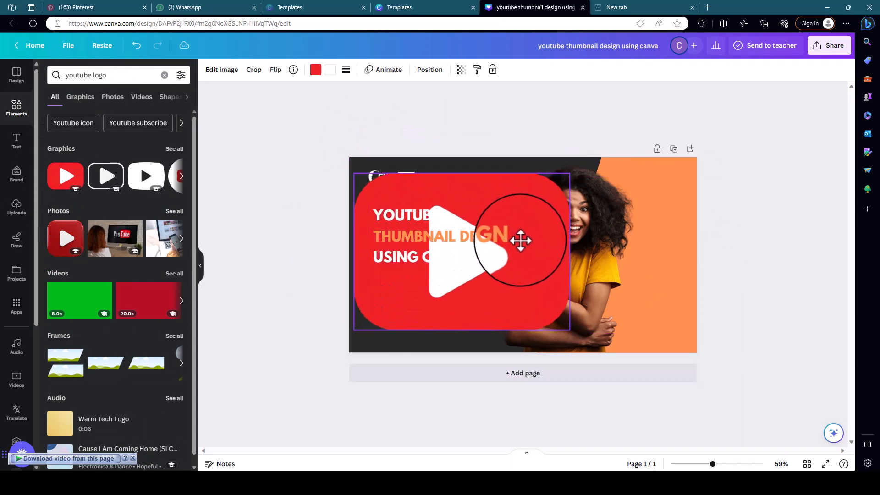
{"action": "left_click_drag", "start_coordinate": [570, 328], "coordinate": [604, 341]}
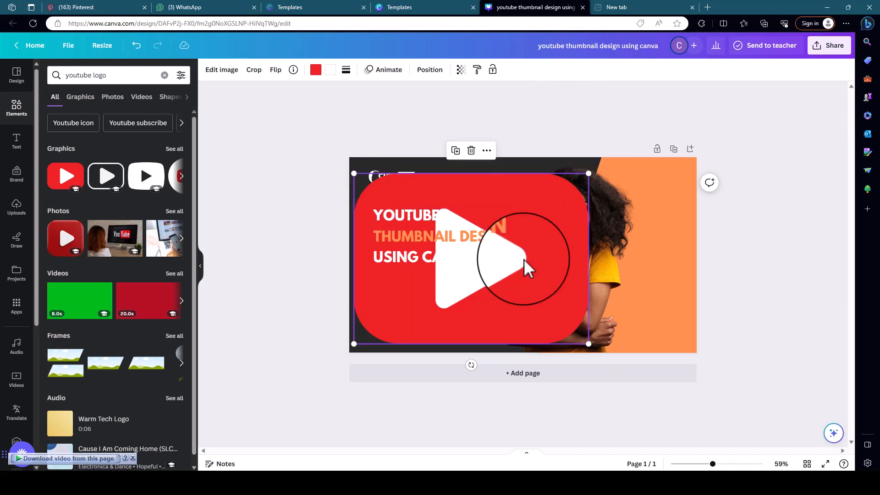
{"action": "mouse_move", "coordinate": [558, 226]}
{"action": "left_mouse_down"}
{"action": "mouse_move", "coordinate": [563, 206]}
{"action": "mouse_move", "coordinate": [556, 205]}
{"action": "mouse_move", "coordinate": [552, 221]}
{"action": "left_mouse_up"}
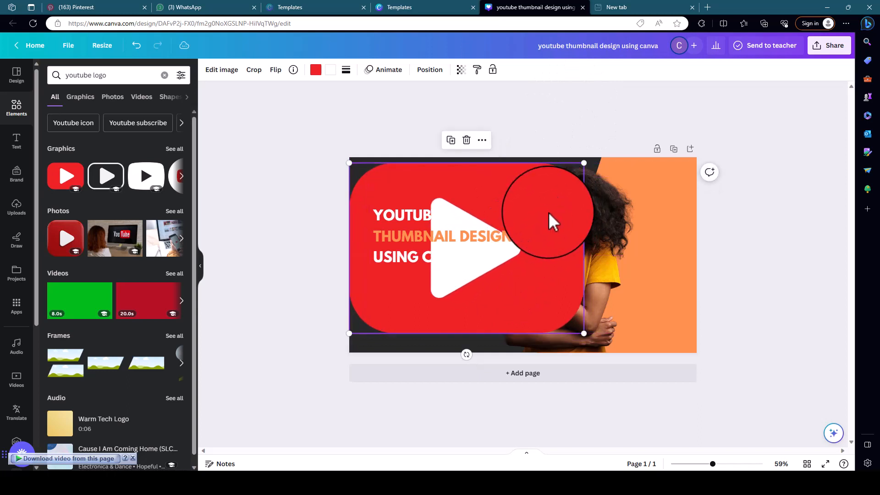
Reorder the YouTube logo's layer so it sits directly above the dark background, beneath all other elements.
{"action": "right_click", "coordinate": [543, 200]}
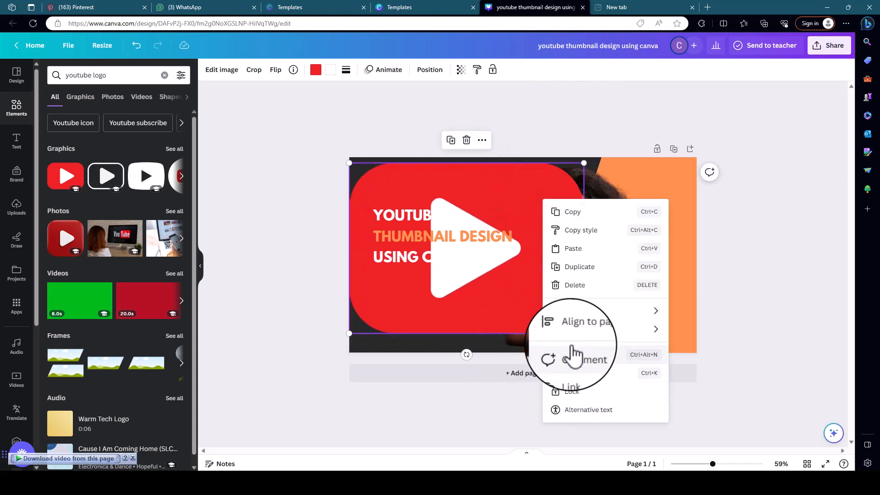
{"action": "mouse_move", "coordinate": [650, 338]}
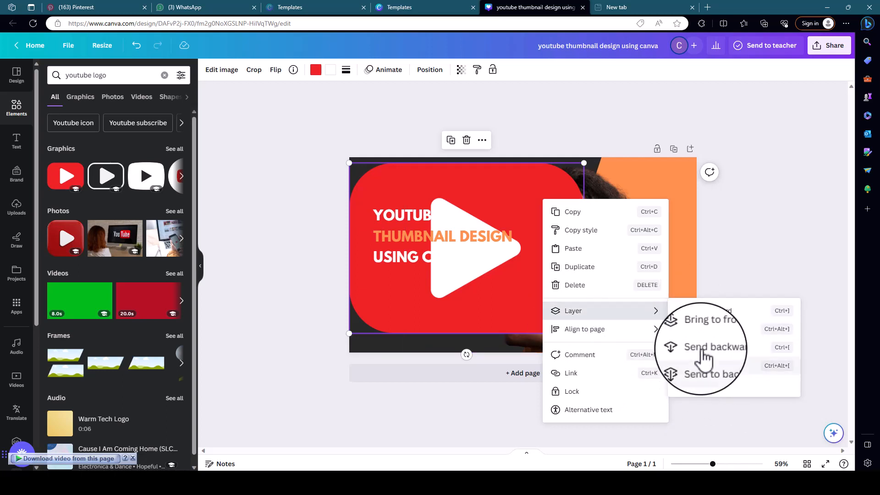
{"action": "left_click", "coordinate": [529, 188]}
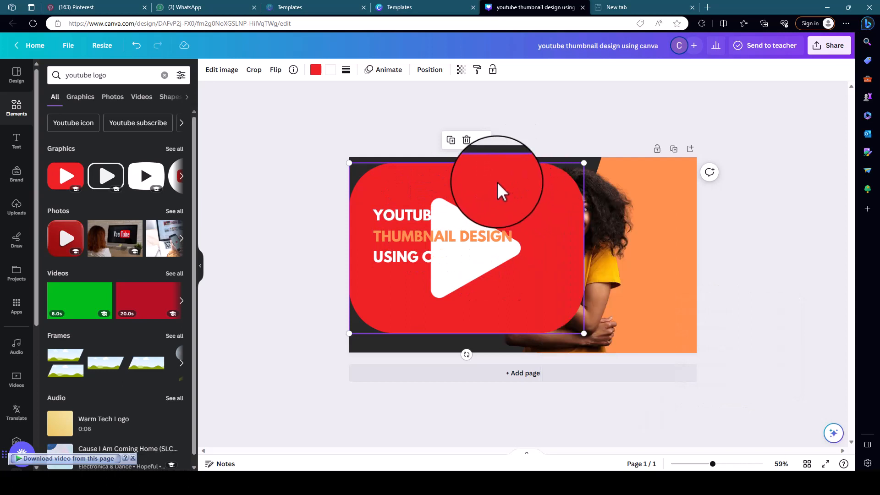
{"action": "left_click", "coordinate": [429, 72]}
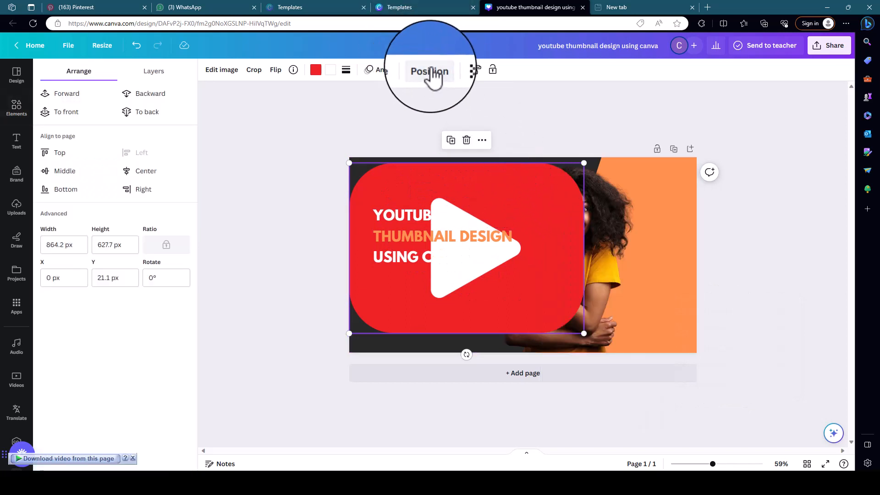
{"action": "left_click", "coordinate": [157, 73]}
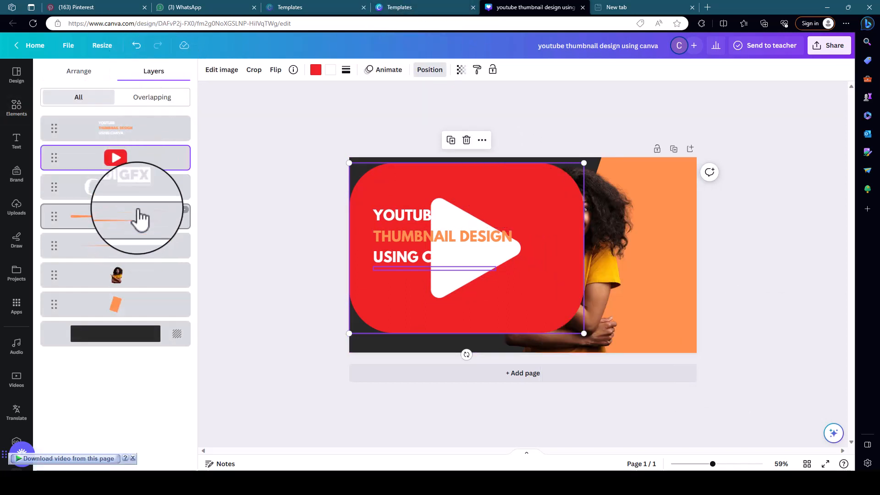
{"action": "left_click_drag", "start_coordinate": [141, 167], "coordinate": [146, 320]}
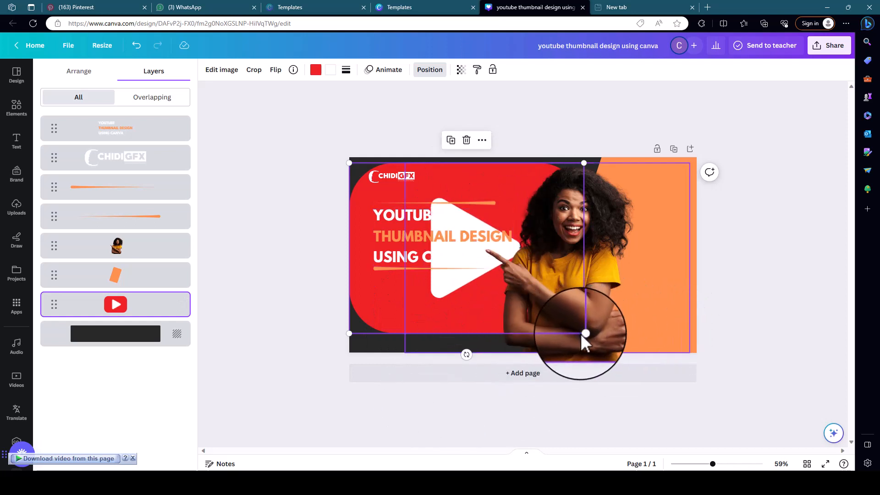
Enlarge the YouTube logo so it extends past the page's left edge, and set its transparency to 2.
{"action": "left_click_drag", "start_coordinate": [580, 334], "coordinate": [568, 358]}
{"action": "left_click_drag", "start_coordinate": [434, 307], "coordinate": [417, 296]}
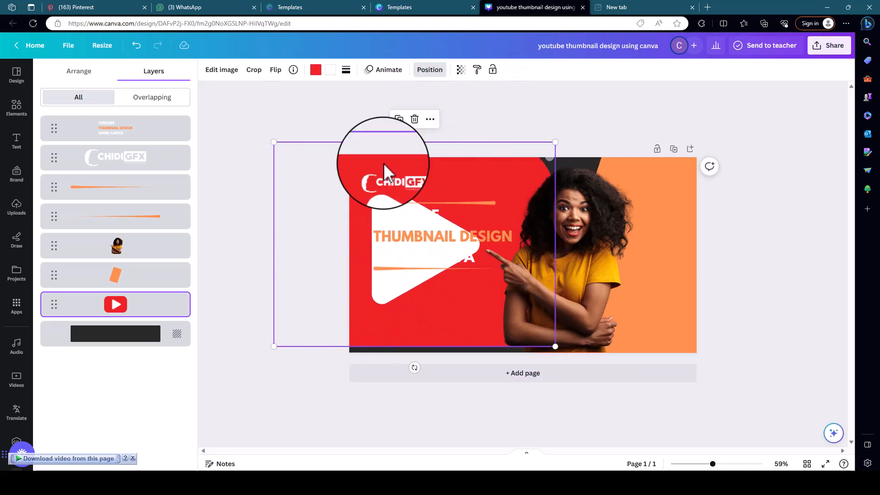
{"action": "left_click", "coordinate": [461, 70]}
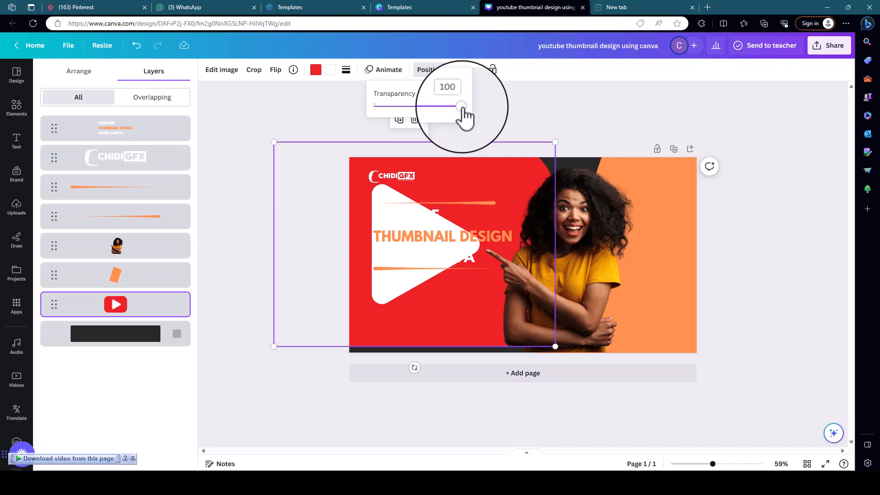
{"action": "left_click_drag", "start_coordinate": [462, 109], "coordinate": [384, 113]}
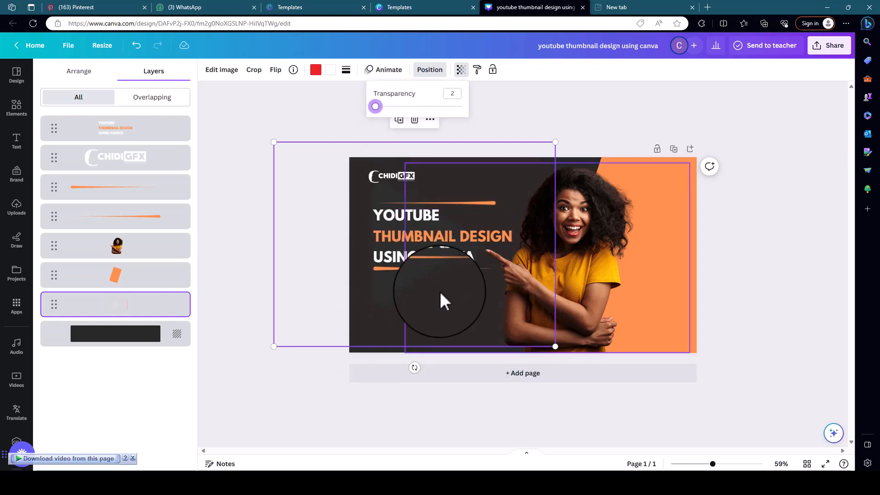
{"action": "left_click", "coordinate": [563, 103]}
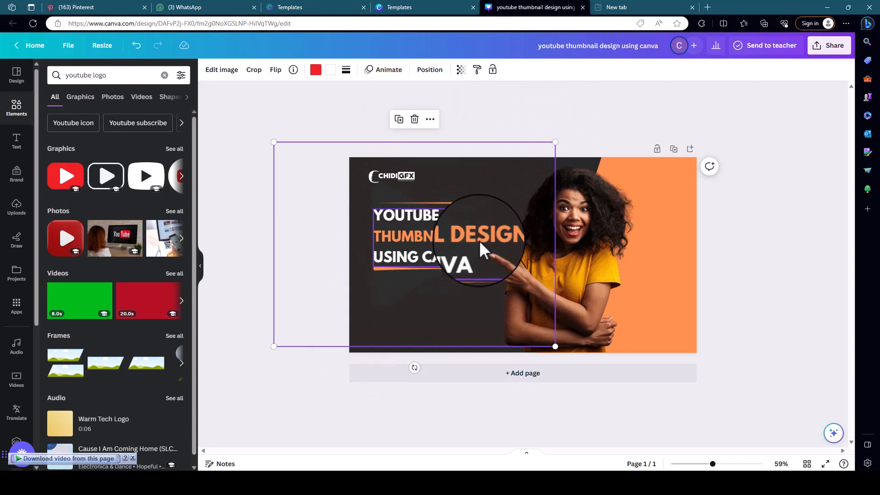
{"action": "left_click", "coordinate": [589, 124]}
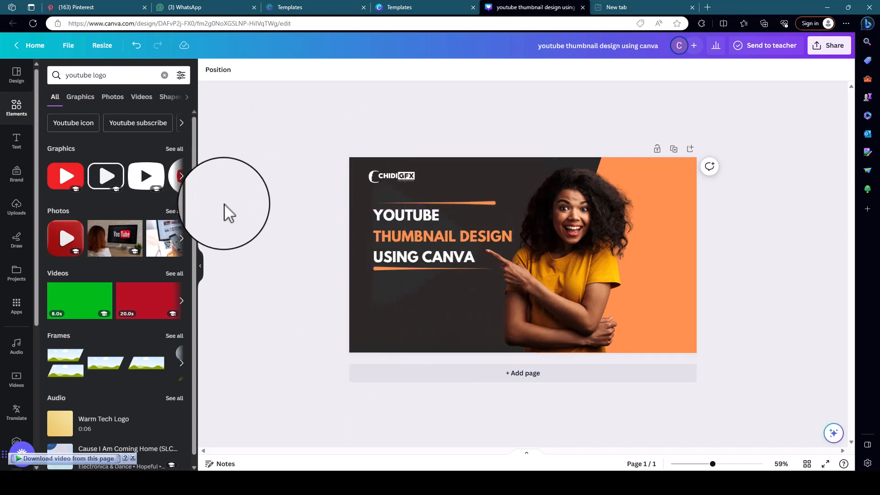
Search the element graphics for "brush stroke" and add the curved, tapered stroke to the page.
{"action": "left_click", "coordinate": [163, 76]}
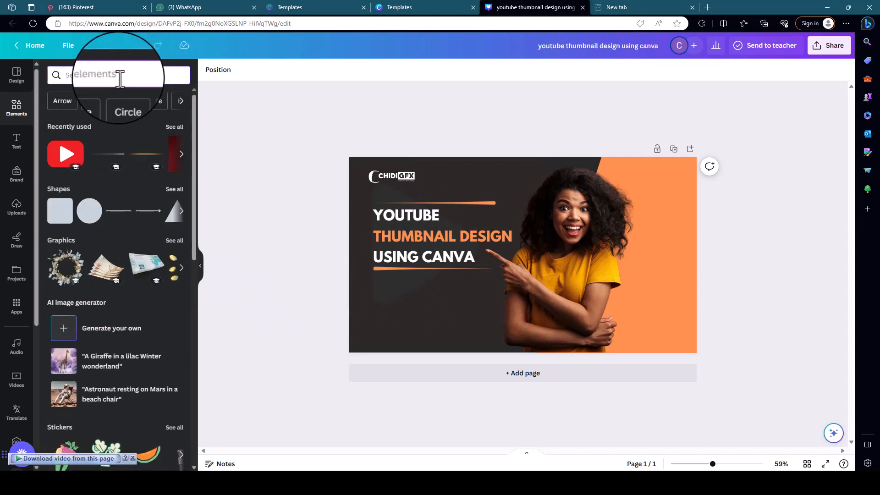
{"action": "type", "text": "BRU"}
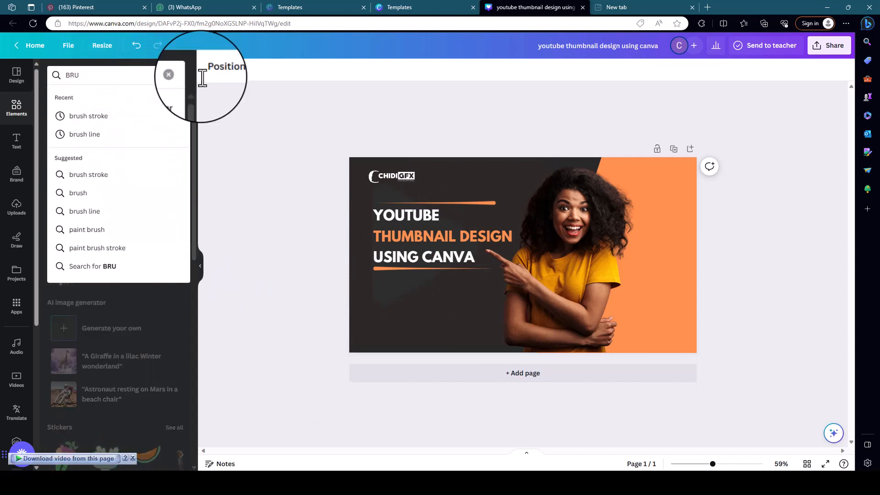
{"action": "left_click", "coordinate": [94, 120]}
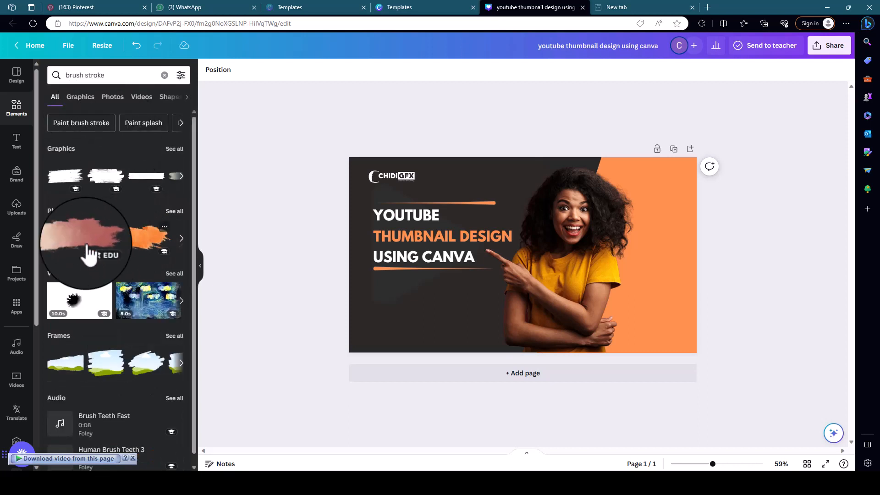
{"action": "left_click", "coordinate": [174, 150]}
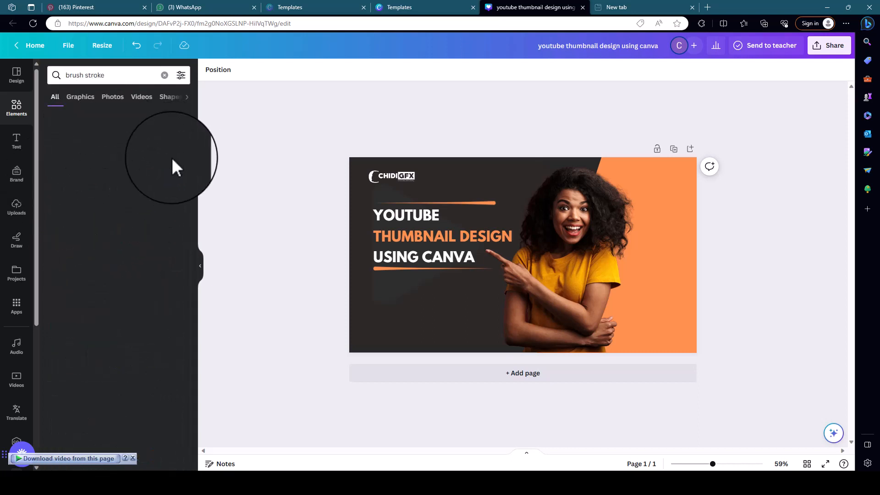
{"action": "scroll", "coordinate": [138, 344], "scroll_direction": "down", "scroll_amount": 6}
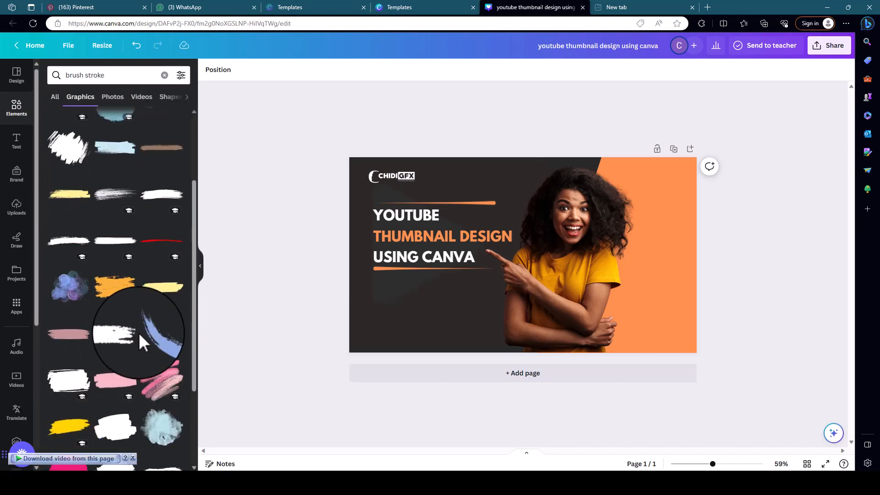
{"action": "scroll", "coordinate": [112, 294], "scroll_direction": "down", "scroll_amount": 6}
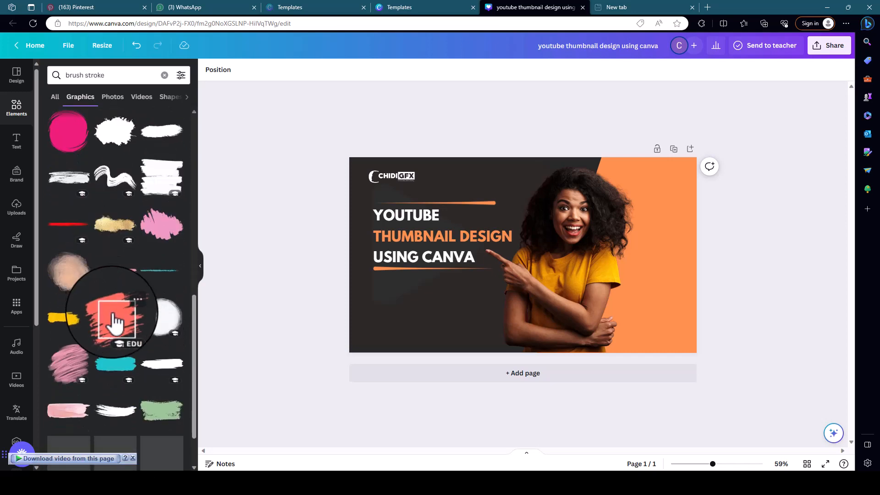
{"action": "scroll", "coordinate": [99, 288], "scroll_direction": "down", "scroll_amount": 2}
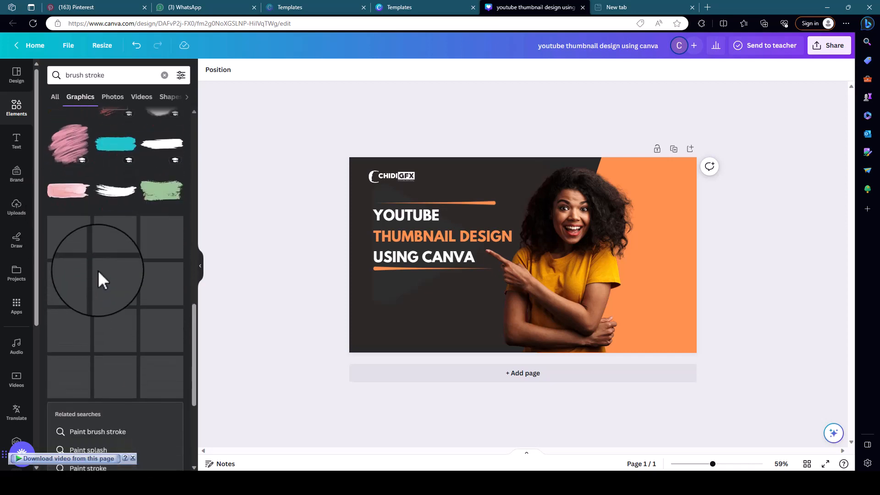
{"action": "left_click", "coordinate": [113, 190]}
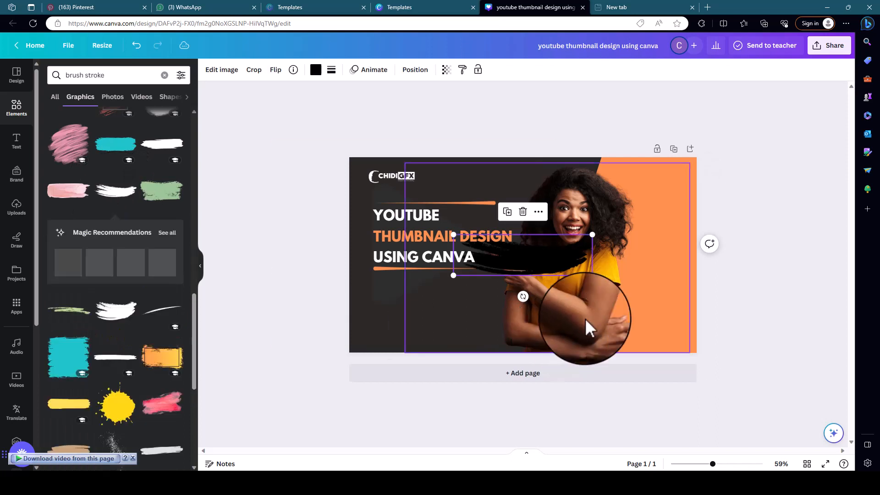
Flip the brush stroke horizontally and vertically, and place it enlarged along the thumbnail's lower-left edge.
{"action": "mouse_move", "coordinate": [549, 258]}
{"action": "left_mouse_down"}
{"action": "mouse_move", "coordinate": [442, 336]}
{"action": "mouse_move", "coordinate": [455, 350]}
{"action": "left_mouse_up"}
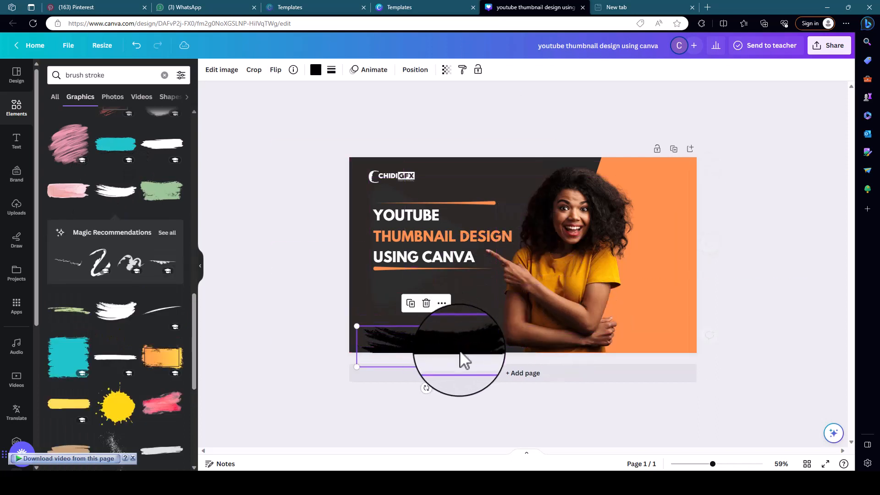
{"action": "left_click", "coordinate": [276, 71]}
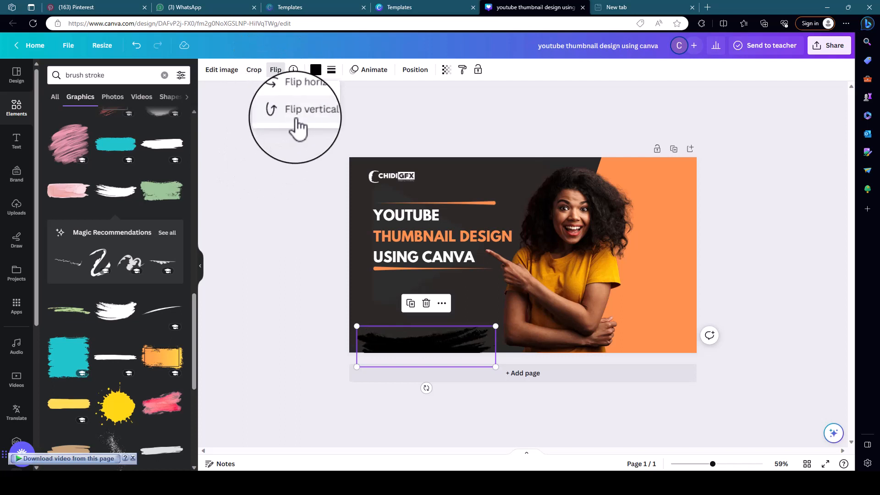
{"action": "mouse_move", "coordinate": [449, 346]}
{"action": "left_mouse_down"}
{"action": "mouse_move", "coordinate": [419, 357]}
{"action": "mouse_move", "coordinate": [373, 345]}
{"action": "mouse_move", "coordinate": [444, 345]}
{"action": "mouse_move", "coordinate": [571, 420]}
{"action": "mouse_move", "coordinate": [522, 393]}
{"action": "left_mouse_up"}
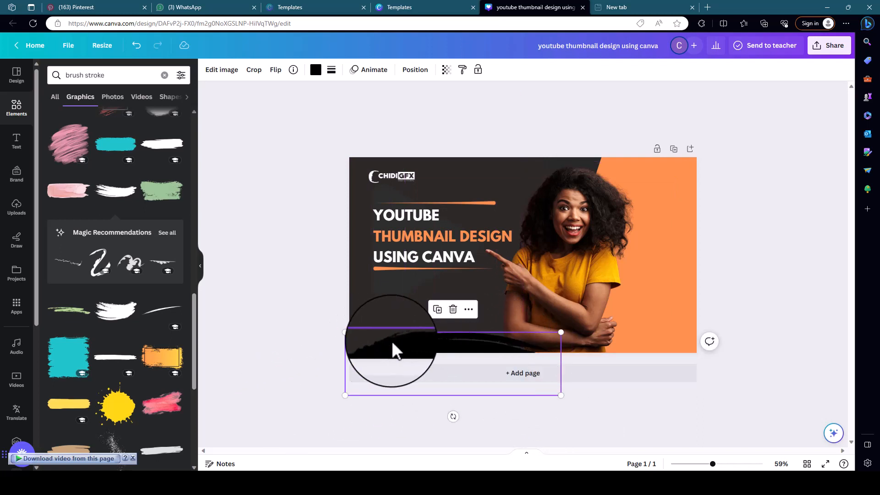
{"action": "mouse_move", "coordinate": [391, 349]}
{"action": "left_mouse_down"}
{"action": "mouse_move", "coordinate": [398, 334]}
{"action": "mouse_move", "coordinate": [424, 354]}
{"action": "mouse_move", "coordinate": [421, 365]}
{"action": "mouse_move", "coordinate": [427, 354]}
{"action": "left_mouse_up"}
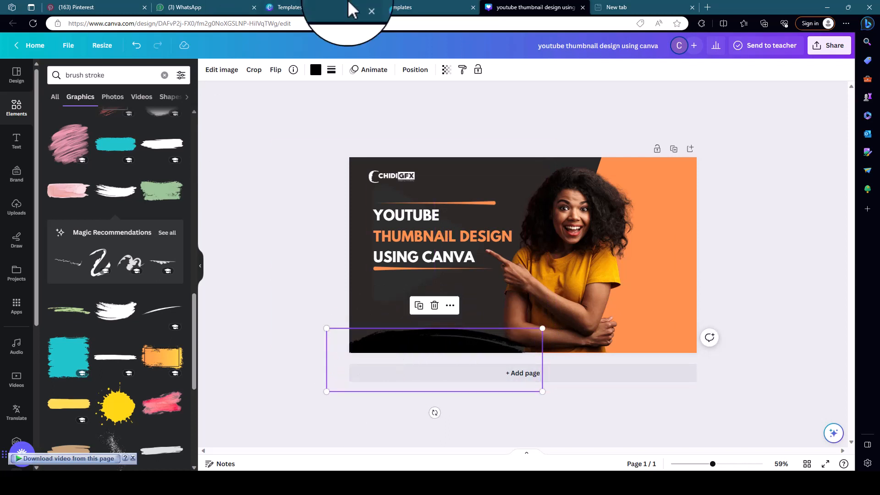
Recolour the brush stroke with the document's orange and enlarge it, leaving only its upper arc on the page's lower-left edge.
{"action": "left_click", "coordinate": [315, 70]}
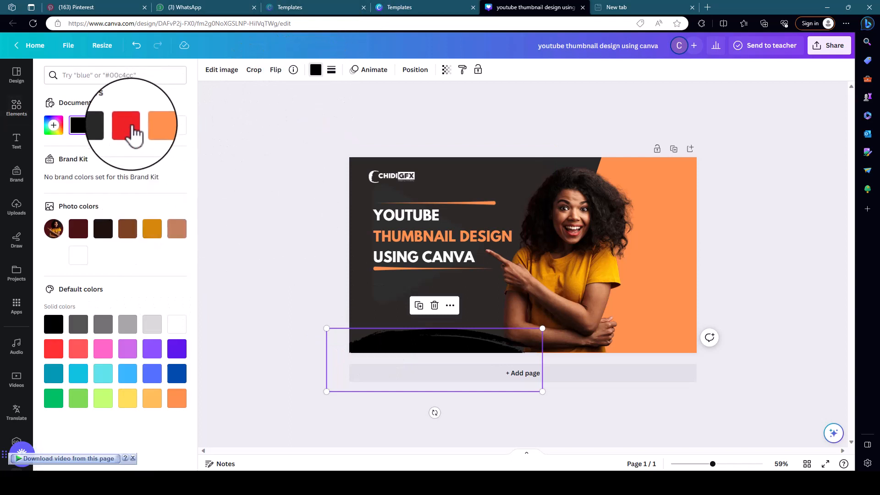
{"action": "left_click", "coordinate": [153, 126]}
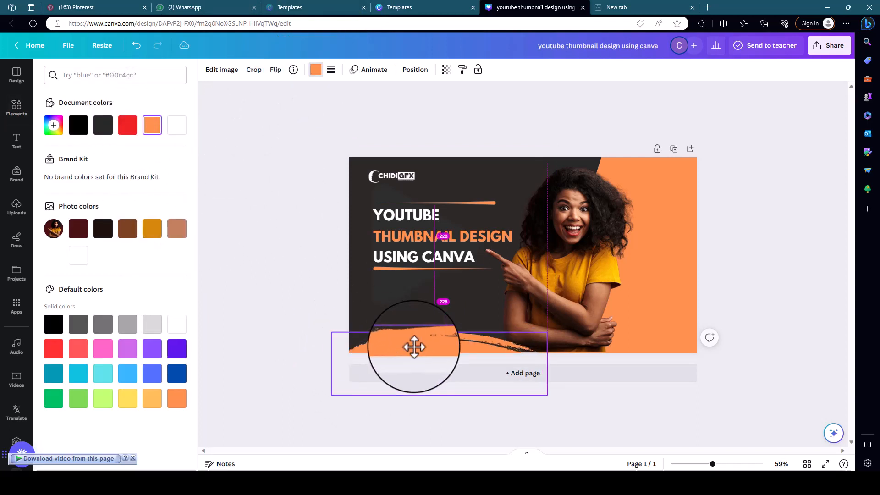
{"action": "left_click_drag", "start_coordinate": [326, 328], "coordinate": [246, 314]}
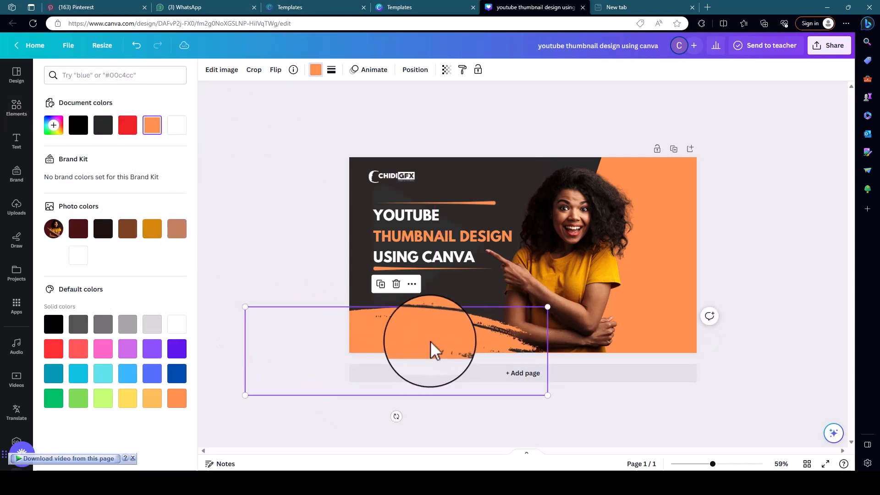
{"action": "mouse_move", "coordinate": [430, 350]}
{"action": "left_mouse_down"}
{"action": "mouse_move", "coordinate": [403, 356]}
{"action": "mouse_move", "coordinate": [413, 375]}
{"action": "mouse_move", "coordinate": [436, 360]}
{"action": "mouse_move", "coordinate": [443, 373]}
{"action": "left_mouse_up"}
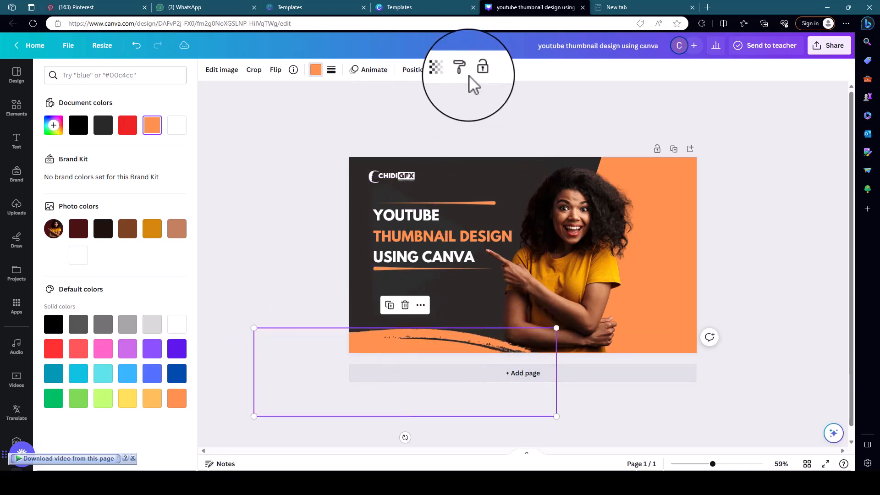
Set the orange brush stroke's transparency to 10 and deselect it.
{"action": "left_click", "coordinate": [446, 70]}
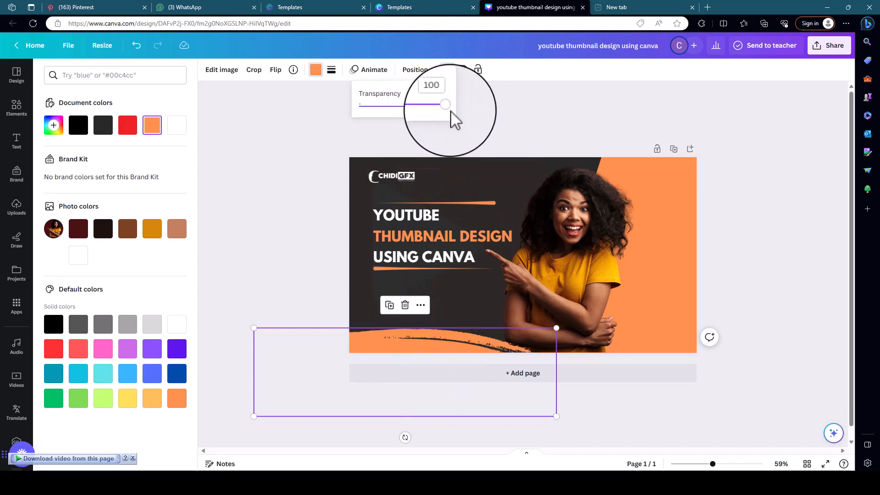
{"action": "left_click_drag", "start_coordinate": [445, 106], "coordinate": [367, 103]}
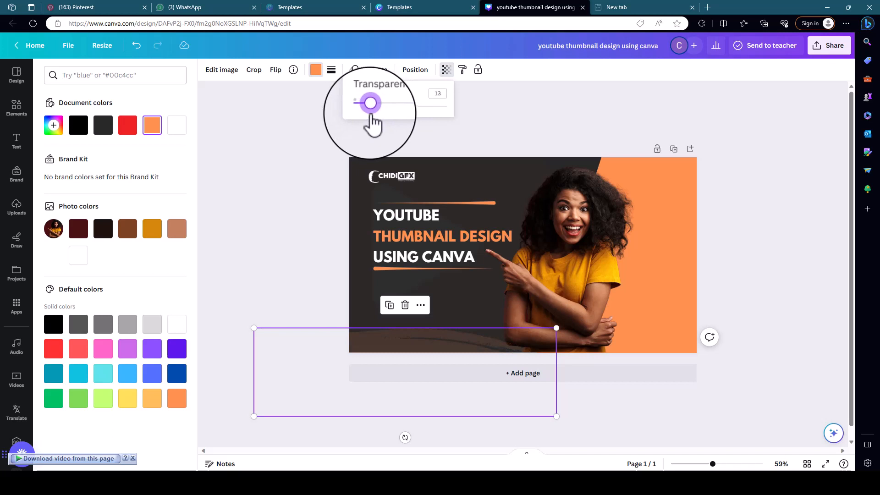
{"action": "left_click", "coordinate": [431, 95]}
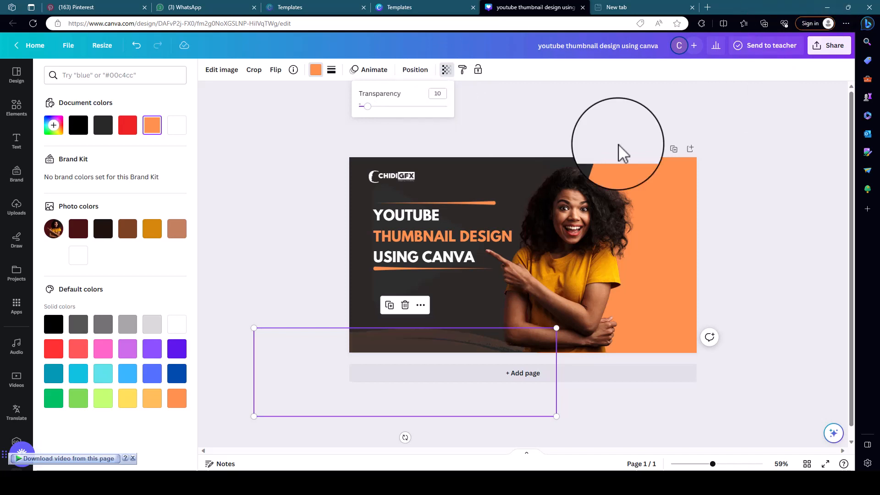
{"action": "left_click", "coordinate": [273, 227]}
{"action": "left_click", "coordinate": [280, 282]}
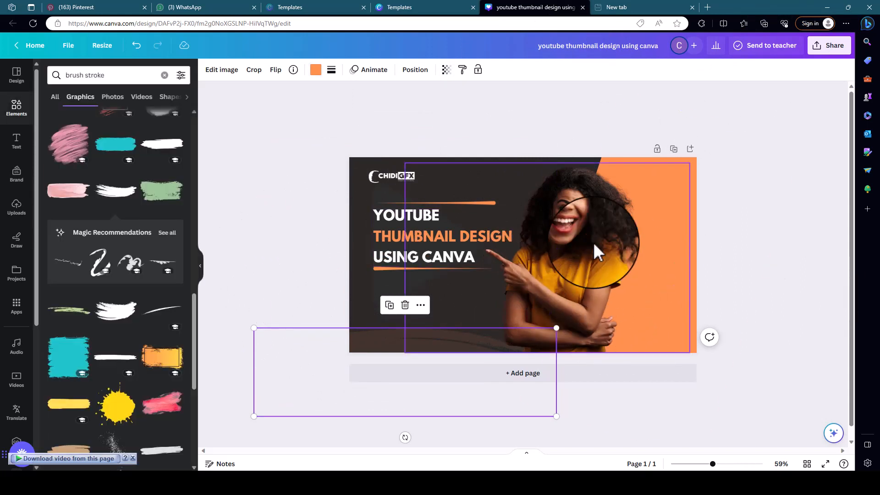
{"action": "left_click", "coordinate": [578, 255]}
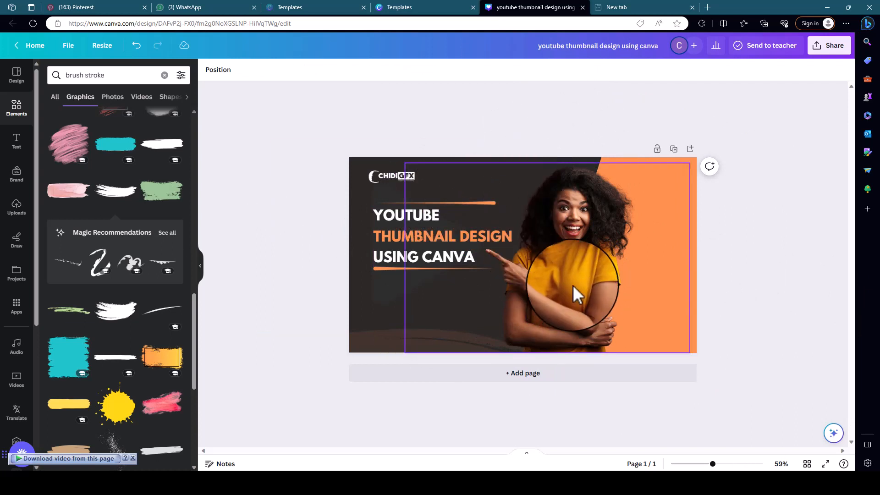
Duplicate the cut-out woman, place the copy one layer below the original, and offset it slightly to the original's left.
{"action": "left_click", "coordinate": [578, 204]}
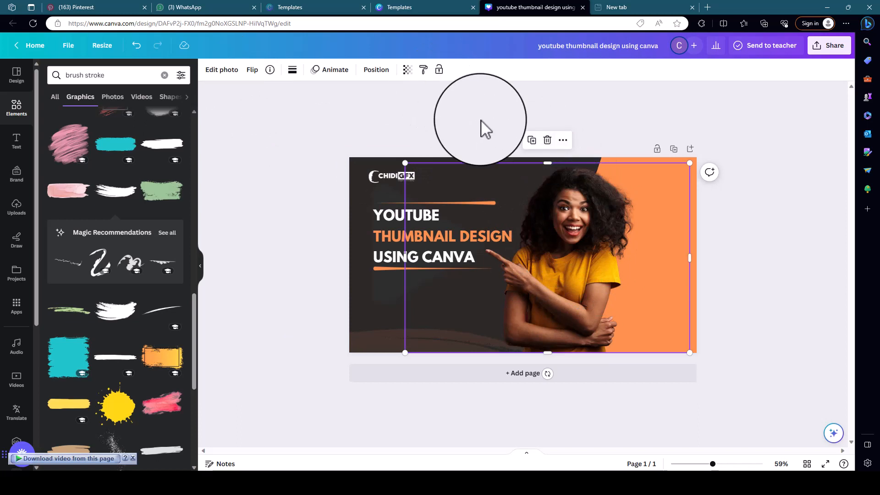
{"action": "left_click", "coordinate": [532, 140]}
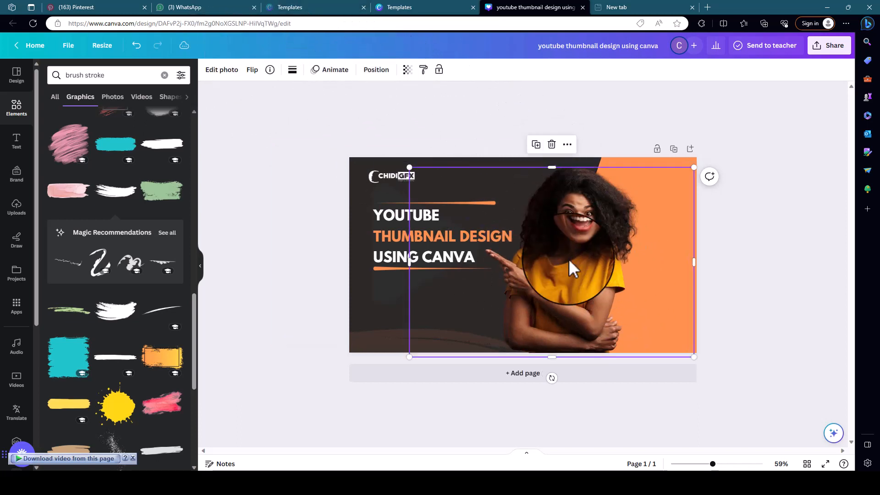
{"action": "left_click", "coordinate": [376, 70]}
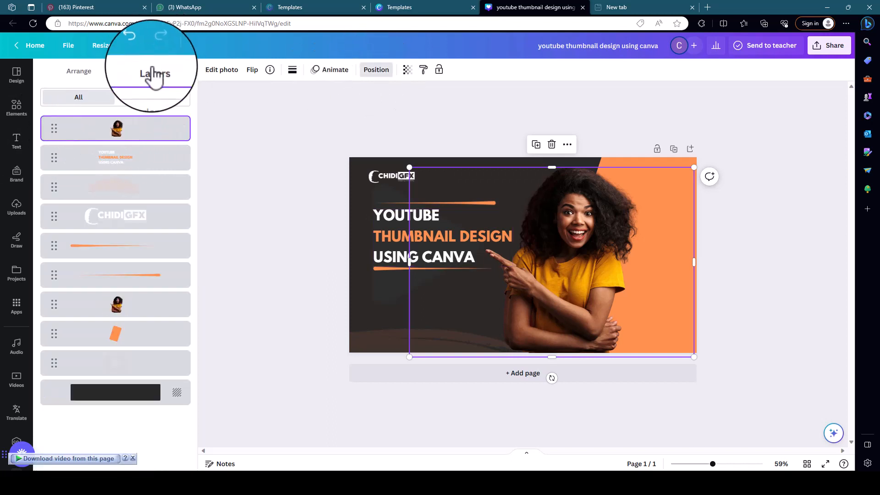
{"action": "left_click_drag", "start_coordinate": [114, 134], "coordinate": [119, 324]}
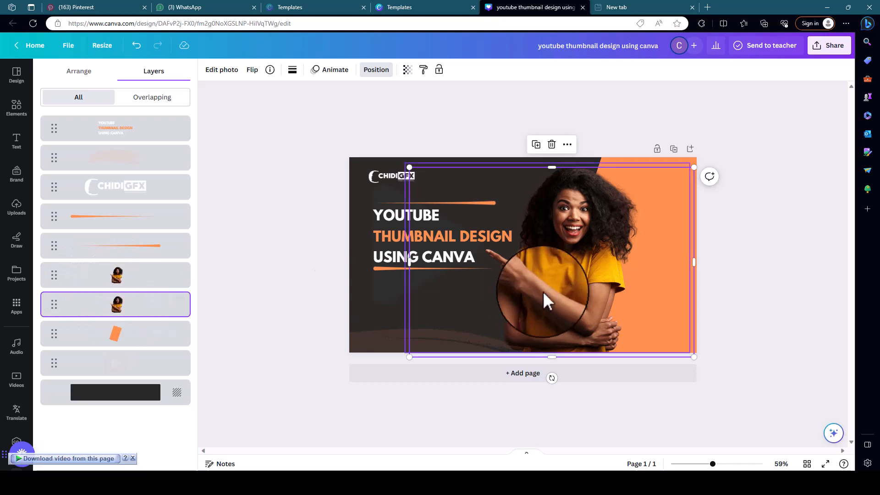
{"action": "mouse_move", "coordinate": [545, 289]}
{"action": "left_mouse_down"}
{"action": "mouse_move", "coordinate": [564, 291]}
{"action": "mouse_move", "coordinate": [553, 296]}
{"action": "left_mouse_up"}
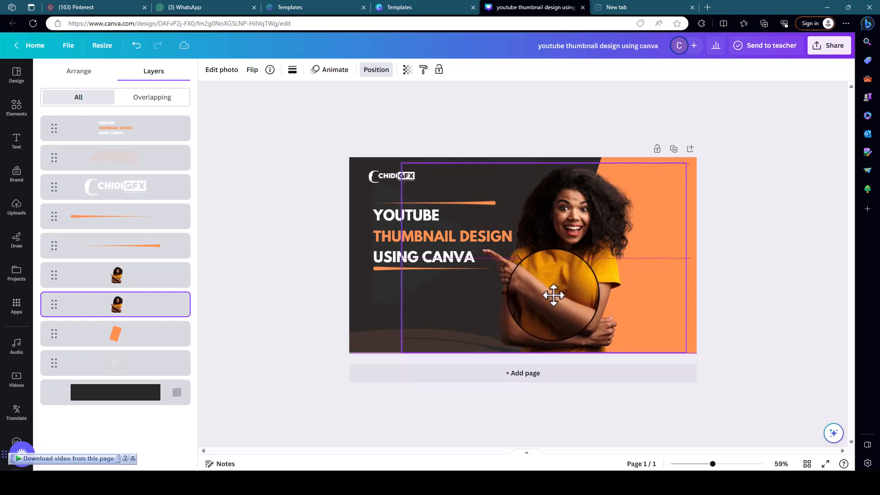
{"action": "left_click_drag", "start_coordinate": [553, 295], "coordinate": [552, 296]}
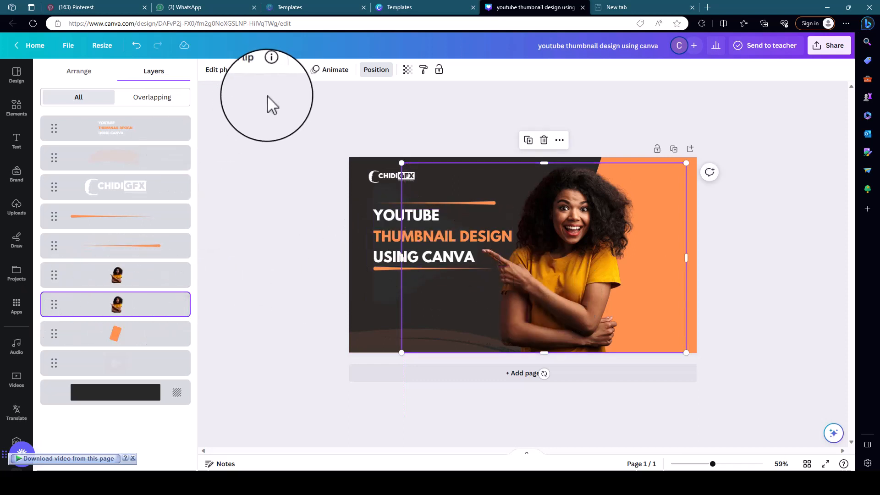
Browse the photo filters for the rear copy of the woman without applying one, and set its brightness and contrast to 100.
{"action": "left_click", "coordinate": [222, 70]}
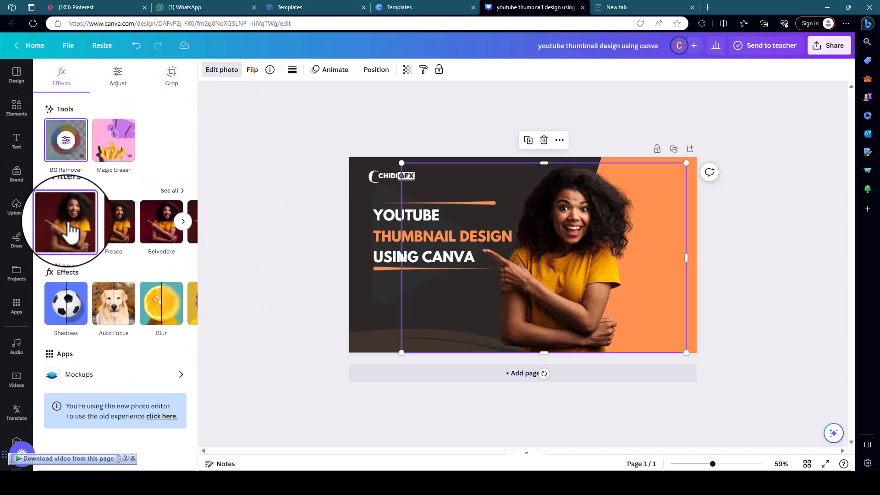
{"action": "left_click", "coordinate": [171, 193]}
{"action": "scroll", "coordinate": [92, 295], "scroll_direction": "down", "scroll_amount": 10}
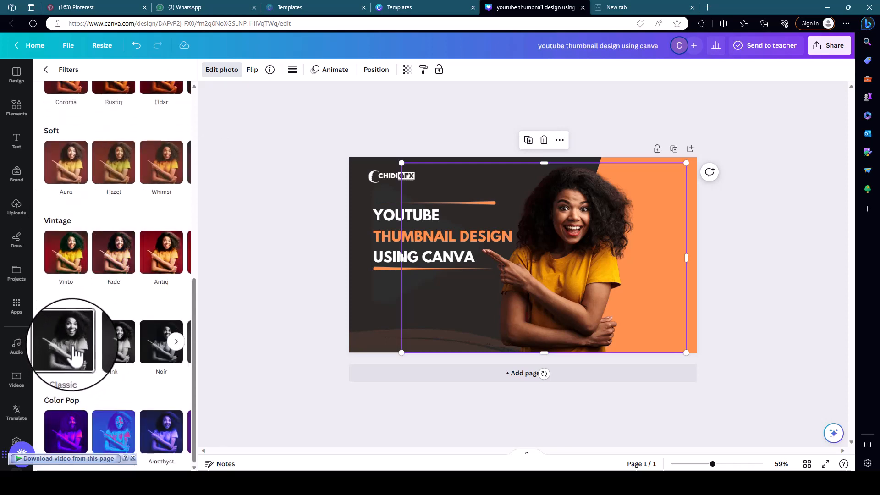
{"action": "scroll", "coordinate": [83, 275], "scroll_direction": "up", "scroll_amount": 10}
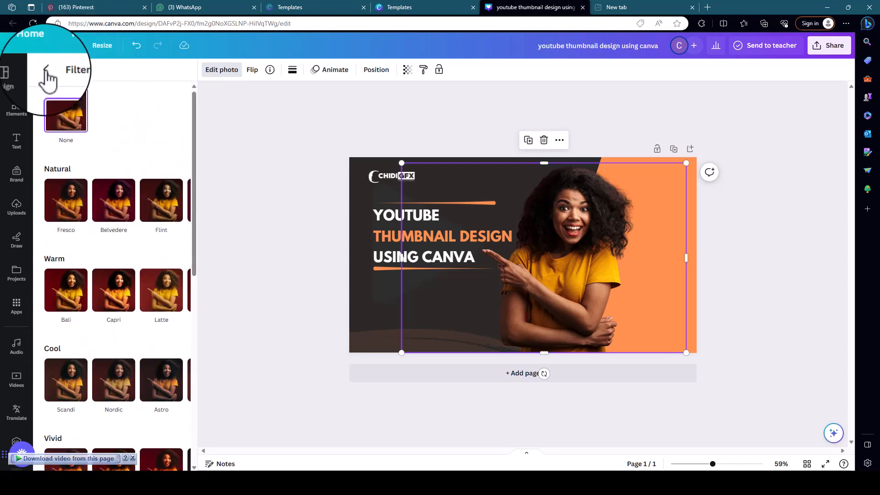
{"action": "left_click", "coordinate": [46, 71]}
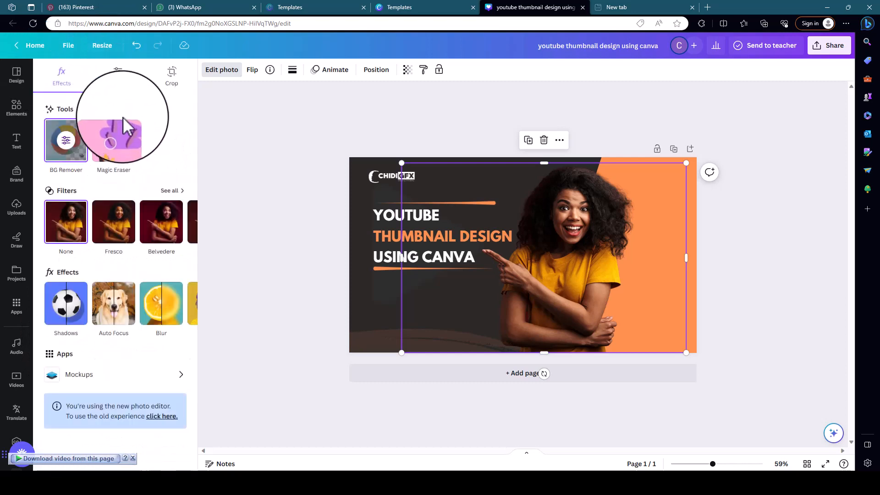
{"action": "left_click", "coordinate": [118, 77]}
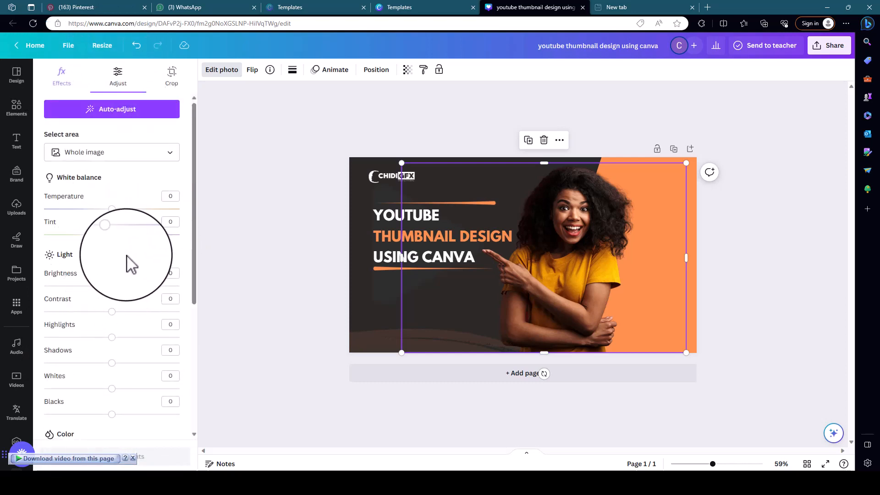
{"action": "scroll", "coordinate": [126, 255], "scroll_direction": "down", "scroll_amount": 3}
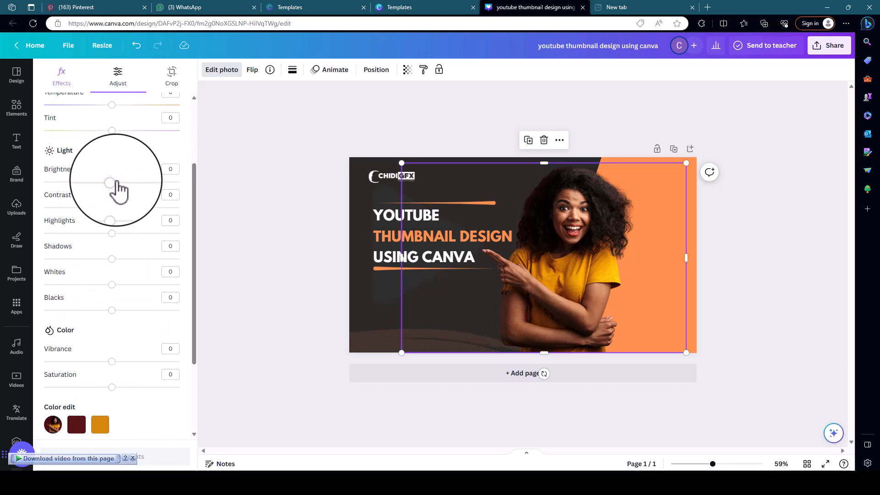
{"action": "left_click_drag", "start_coordinate": [116, 182], "coordinate": [206, 180]}
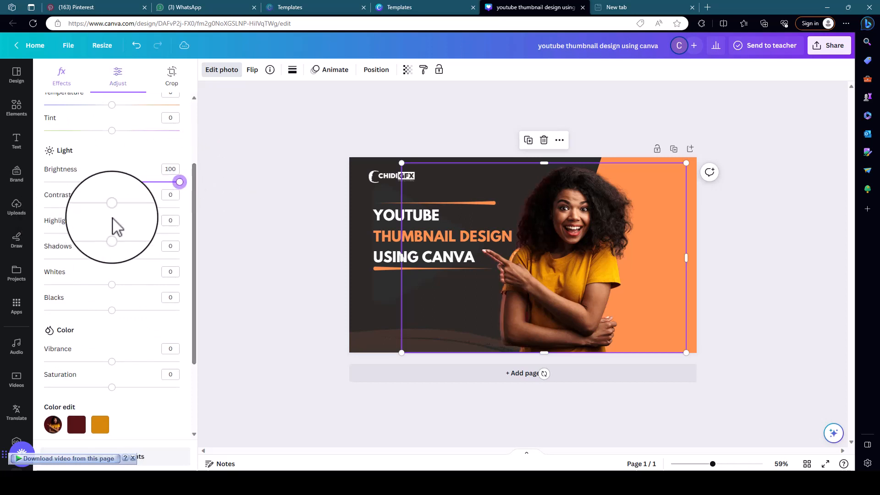
{"action": "left_click_drag", "start_coordinate": [112, 210], "coordinate": [265, 250]}
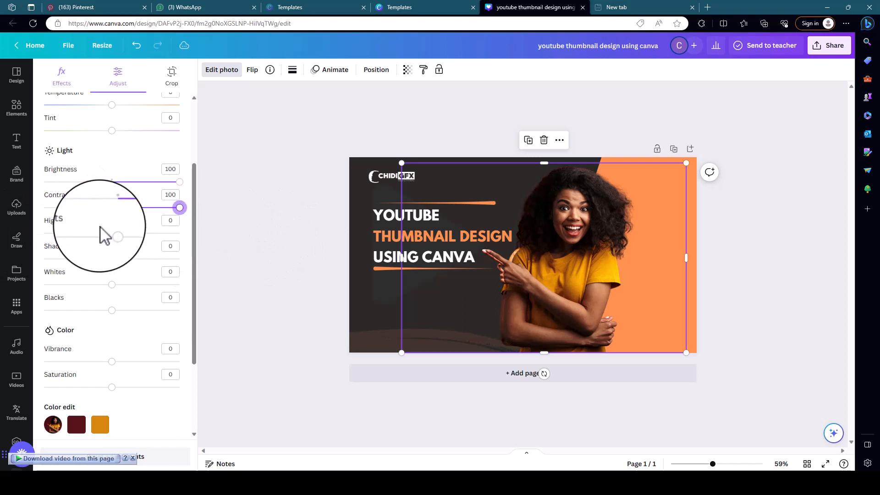
Set the rear copy's highlights, shadows and whites to 100 and its blacks to -100.
{"action": "left_click_drag", "start_coordinate": [112, 234], "coordinate": [208, 246]}
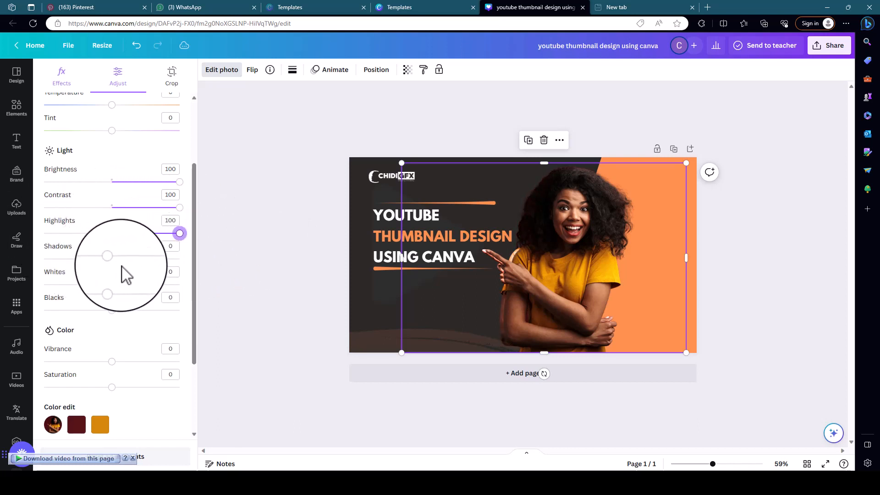
{"action": "left_click_drag", "start_coordinate": [111, 259], "coordinate": [210, 270]}
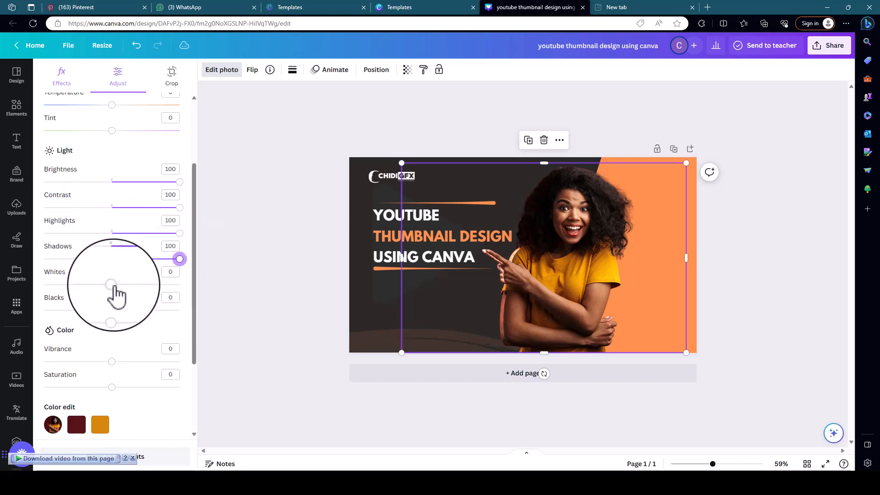
{"action": "left_click_drag", "start_coordinate": [111, 285], "coordinate": [292, 294]}
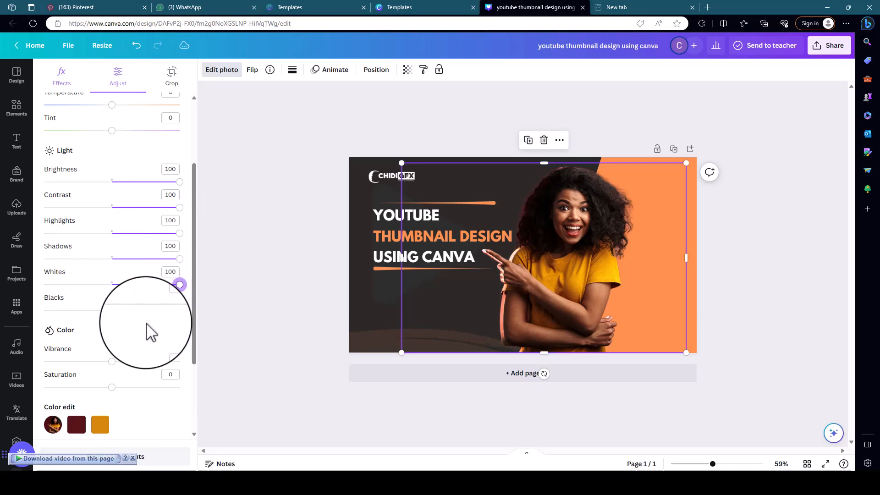
{"action": "mouse_move", "coordinate": [111, 310]}
{"action": "left_mouse_down"}
{"action": "mouse_move", "coordinate": [4, 309]}
{"action": "mouse_move", "coordinate": [139, 321]}
{"action": "mouse_move", "coordinate": [2, 315]}
{"action": "mouse_move", "coordinate": [175, 306]}
{"action": "mouse_move", "coordinate": [2, 295]}
{"action": "left_mouse_up"}
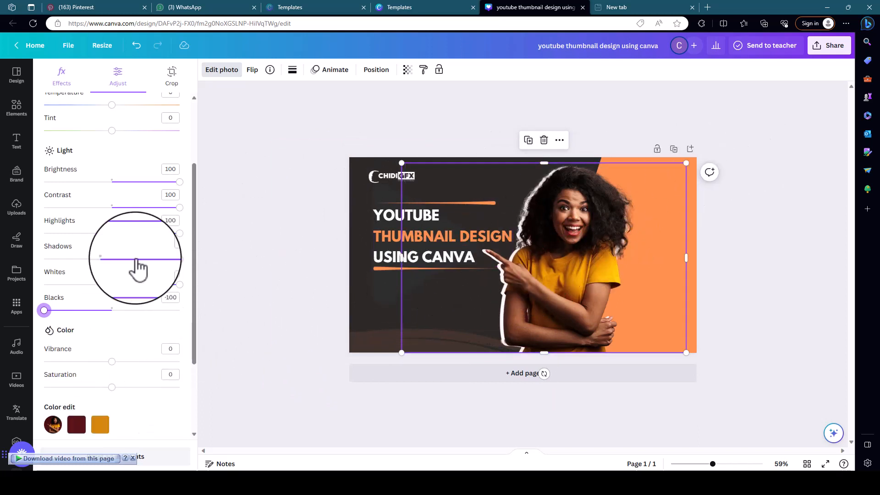
{"action": "scroll", "coordinate": [172, 415], "scroll_direction": "down", "scroll_amount": 3}
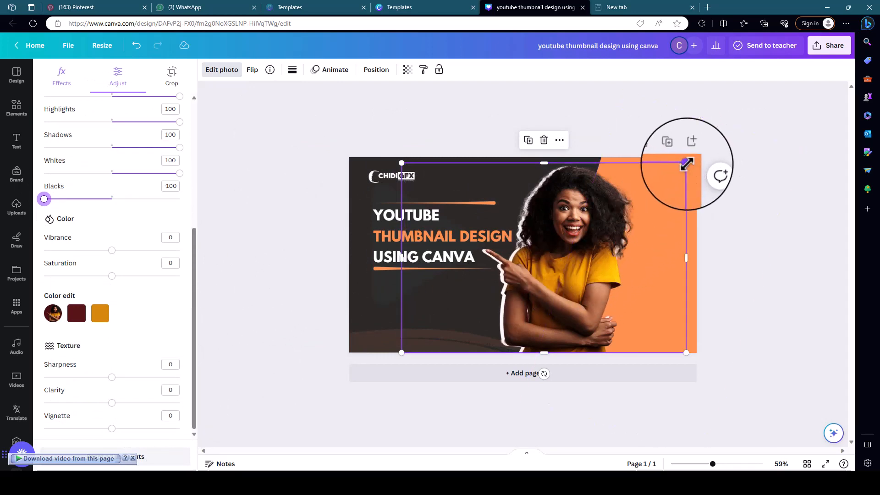
Enlarge the white silhouette slightly behind the woman, and nudge the front cut-out onto the page's bottom edge.
{"action": "left_click_drag", "start_coordinate": [686, 163], "coordinate": [696, 160]}
{"action": "left_click_drag", "start_coordinate": [590, 166], "coordinate": [591, 163]}
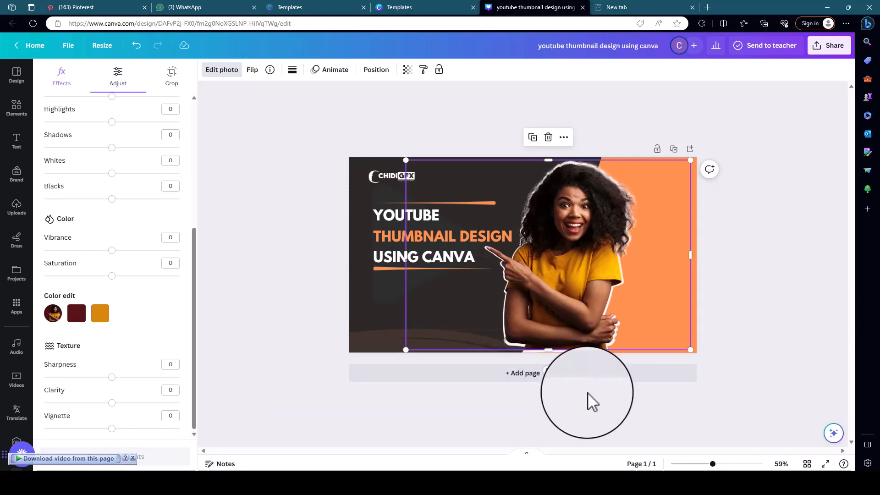
{"action": "key", "text": "Down"}
{"action": "key", "text": "Down"}
{"action": "key", "text": "Down"}
{"action": "key", "text": "Down"}
{"action": "key", "text": "Down"}
{"action": "key", "text": "Down"}
{"action": "key", "text": "Down"}
{"action": "key", "text": "Down"}
{"action": "key", "text": "Down"}
{"action": "key", "text": "Down"}
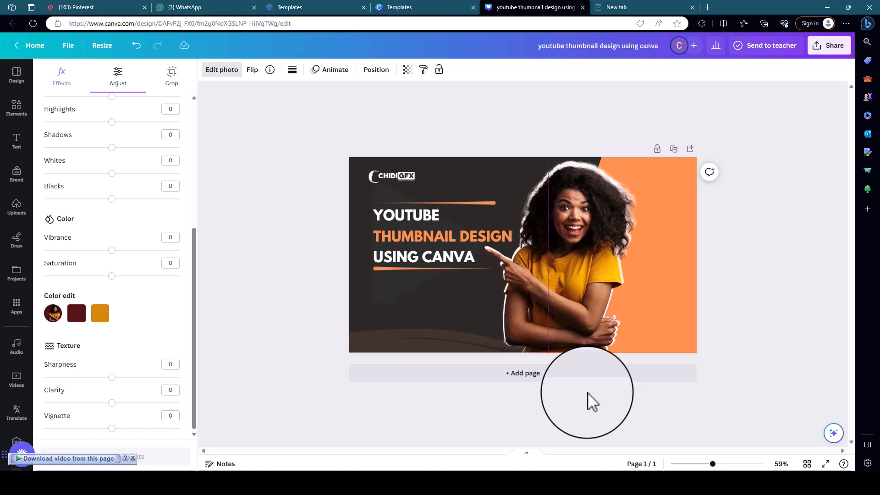
{"action": "key", "text": "Up"}
{"action": "key", "text": "Up"}
{"action": "key", "text": "Up"}
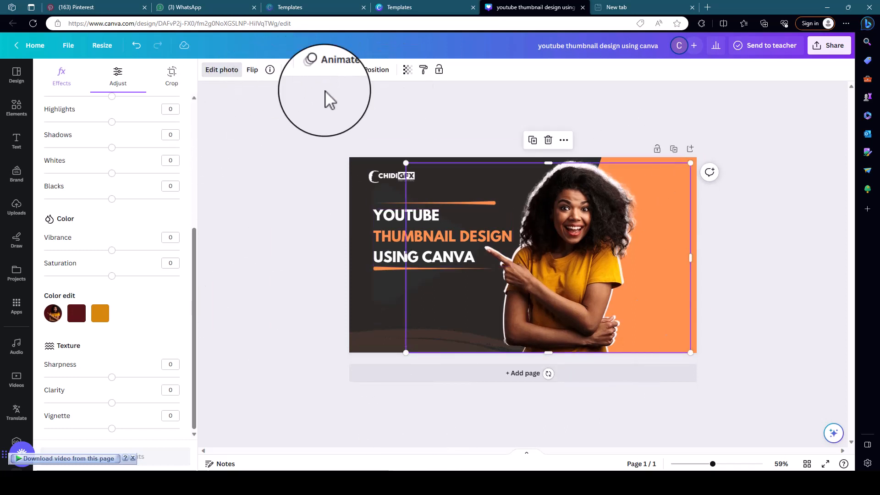
Select the white silhouette's layer and shrink the silhouette slightly to make a thinner outline around the woman.
{"action": "left_click", "coordinate": [377, 70]}
{"action": "left_click", "coordinate": [127, 310]}
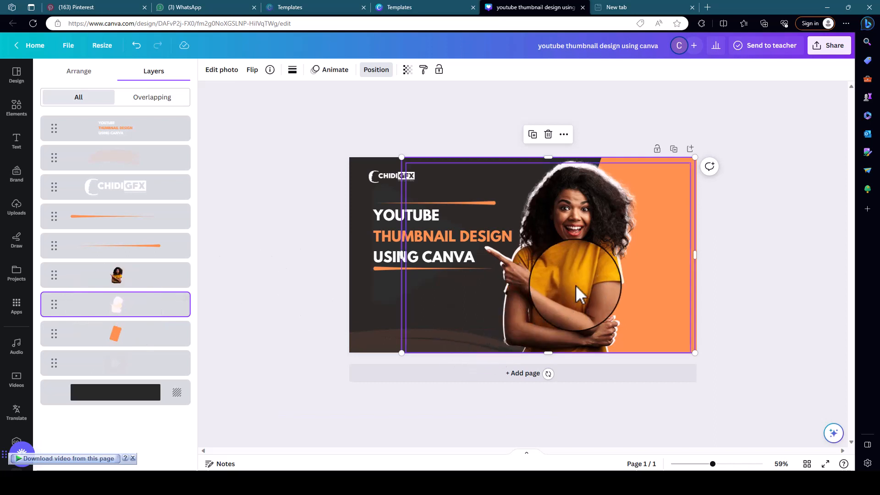
{"action": "left_click_drag", "start_coordinate": [573, 278], "coordinate": [577, 267]}
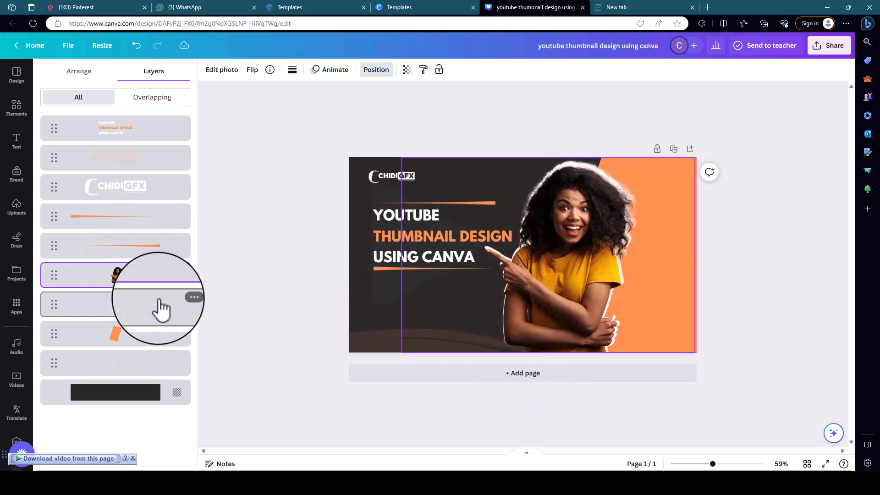
{"action": "left_click", "coordinate": [139, 304]}
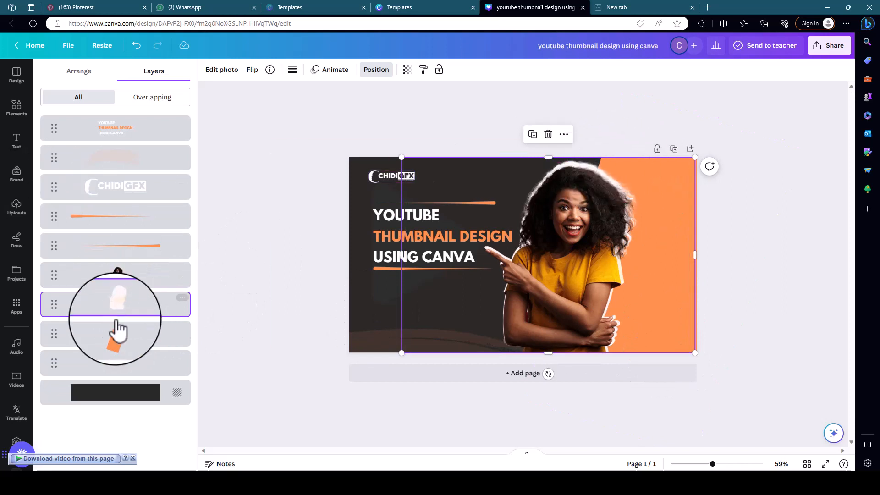
{"action": "left_click_drag", "start_coordinate": [694, 157], "coordinate": [695, 163]}
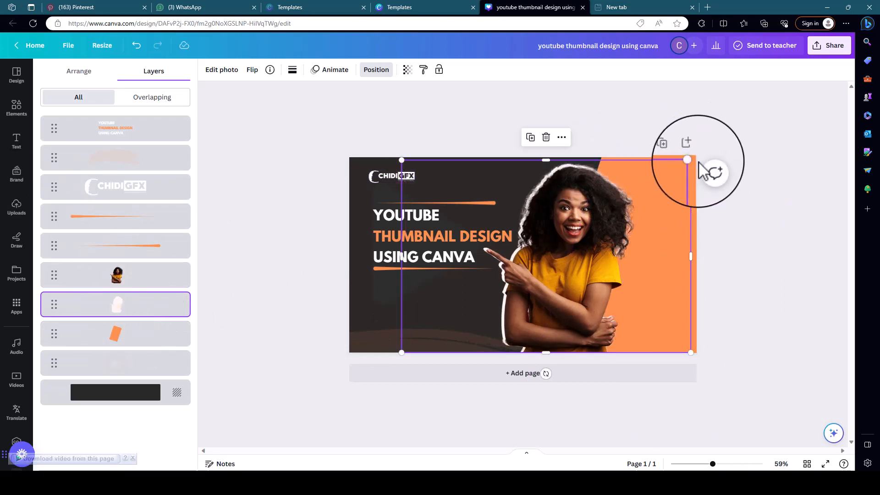
{"action": "left_click", "coordinate": [699, 162]}
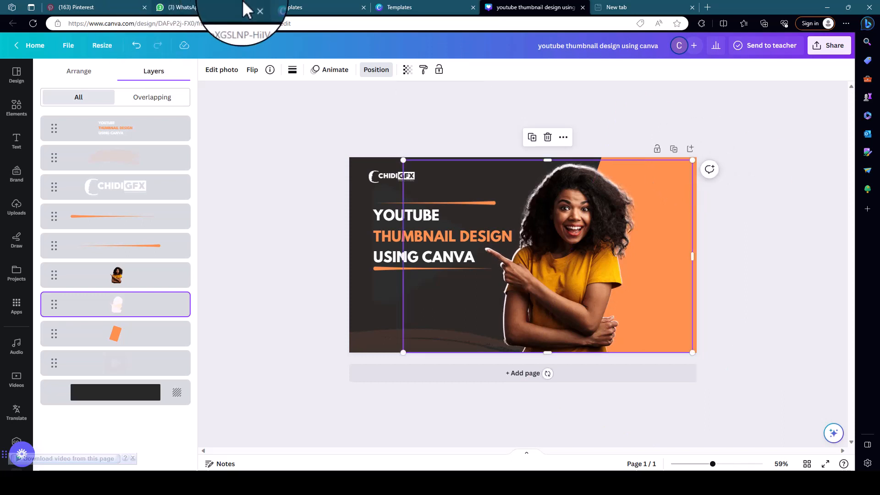
Nudge the white silhouette slightly left behind the woman and deselect it.
{"action": "key", "text": "Left"}
{"action": "key", "text": "Left"}
{"action": "key", "text": "Left"}
{"action": "key", "text": "Left"}
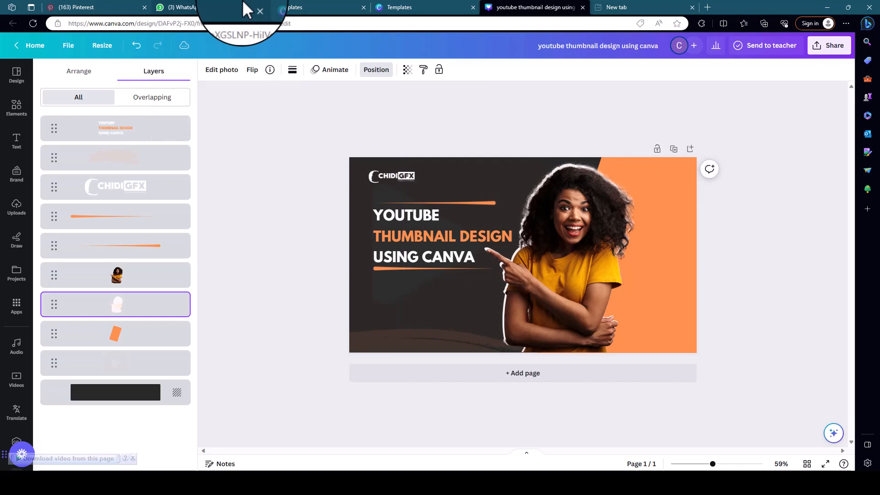
{"action": "left_click", "coordinate": [595, 102]}
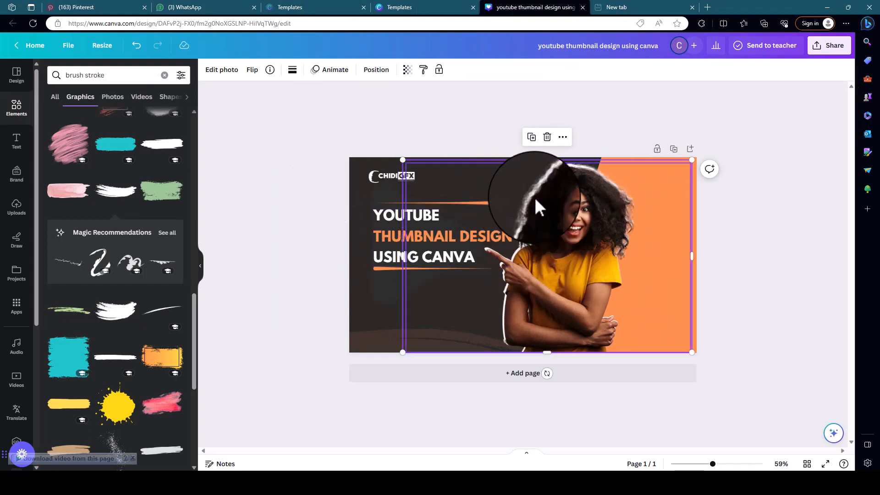
{"action": "left_click", "coordinate": [446, 134]}
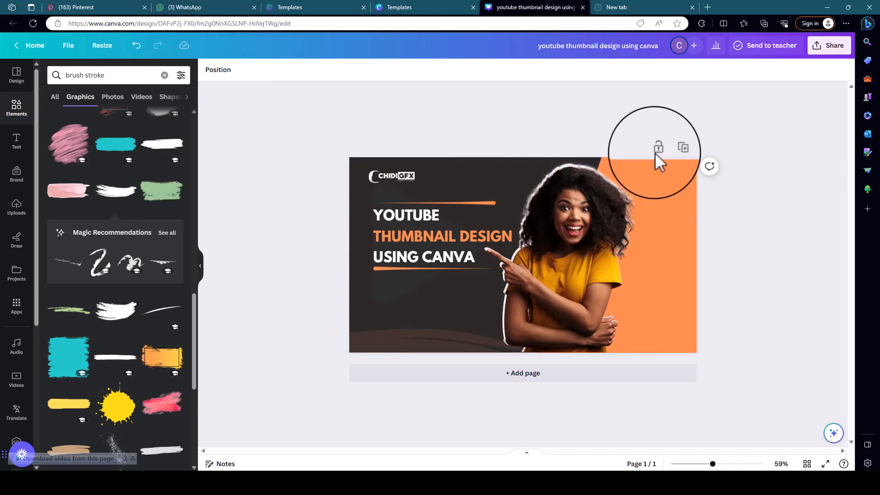
Try adjusting the transparency of the white silhouette layer behind the woman.
{"action": "left_click", "coordinate": [218, 70]}
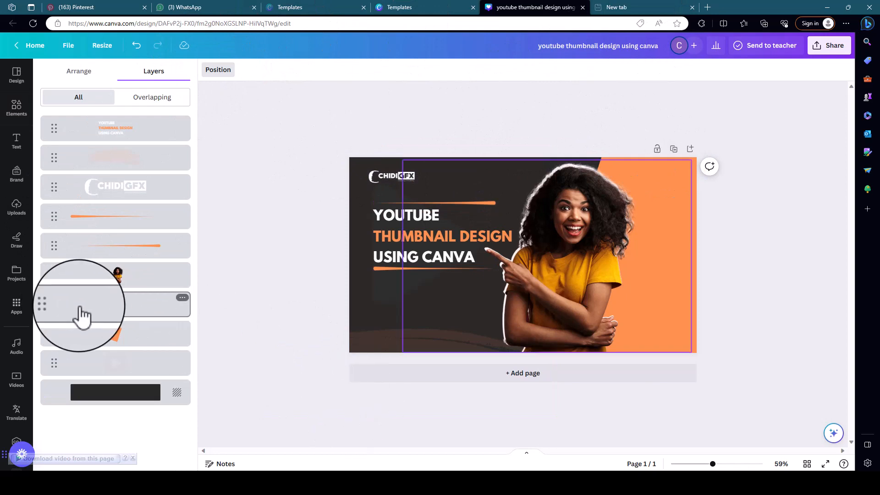
{"action": "left_click", "coordinate": [82, 315]}
{"action": "left_click", "coordinate": [422, 70]}
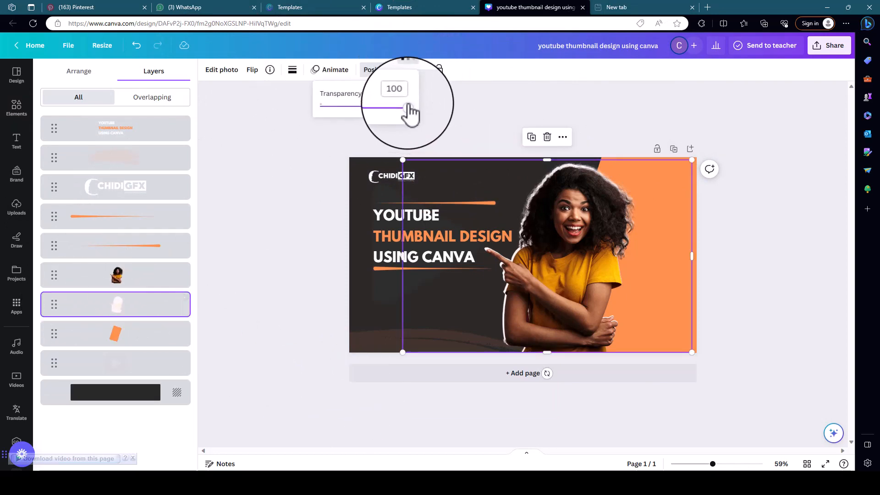
{"action": "left_click_drag", "start_coordinate": [407, 106], "coordinate": [482, 103]}
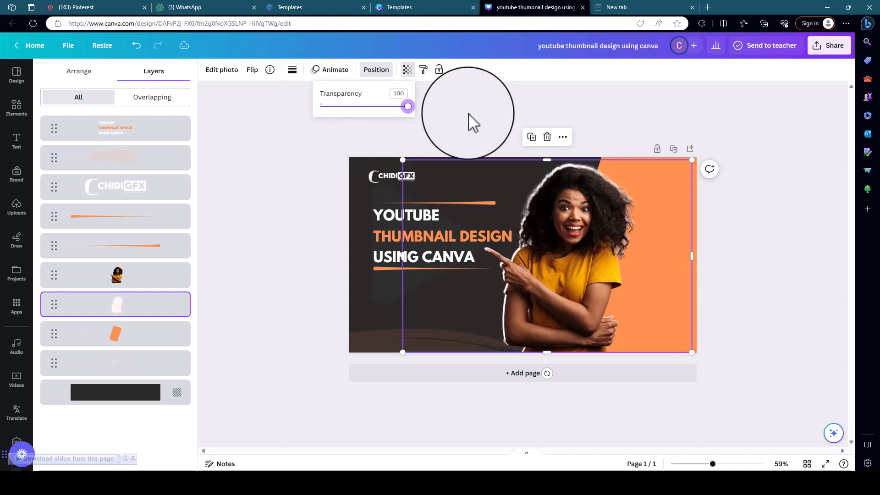
{"action": "left_click", "coordinate": [316, 205]}
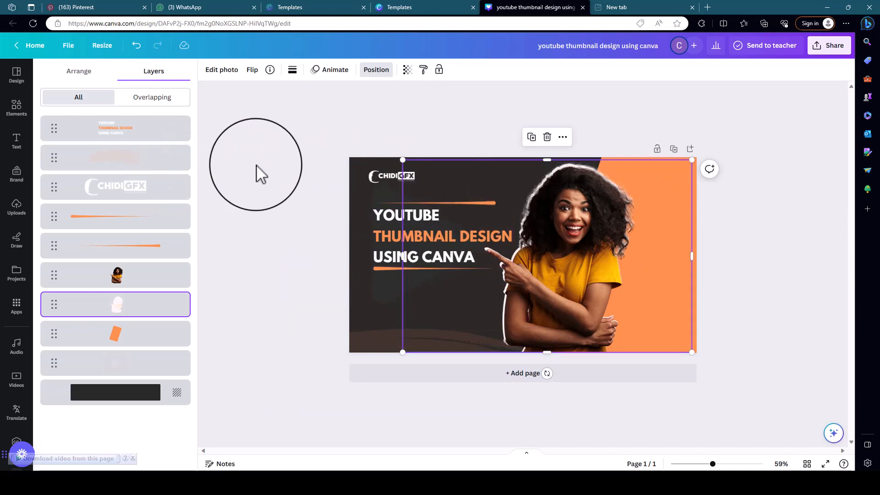
Search the elements for "noise" and add the first dark noise texture photo to the page.
{"action": "left_click", "coordinate": [16, 109]}
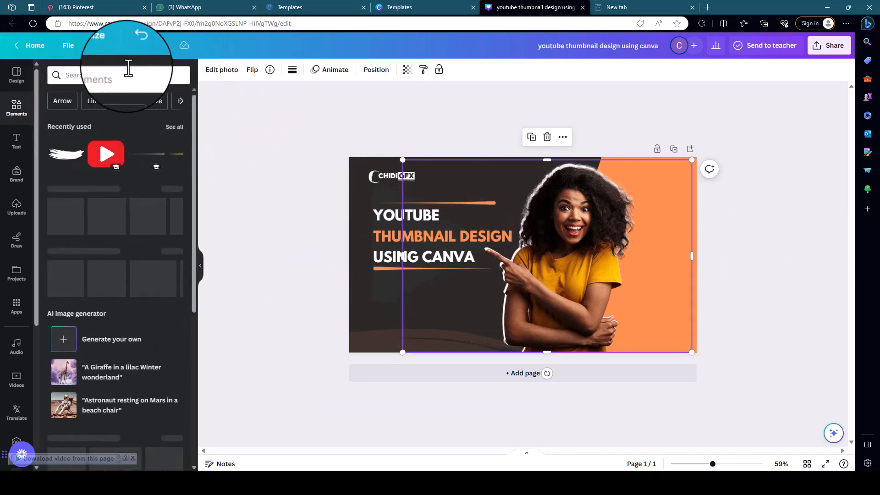
{"action": "left_click", "coordinate": [128, 70]}
{"action": "type", "text": "N"}
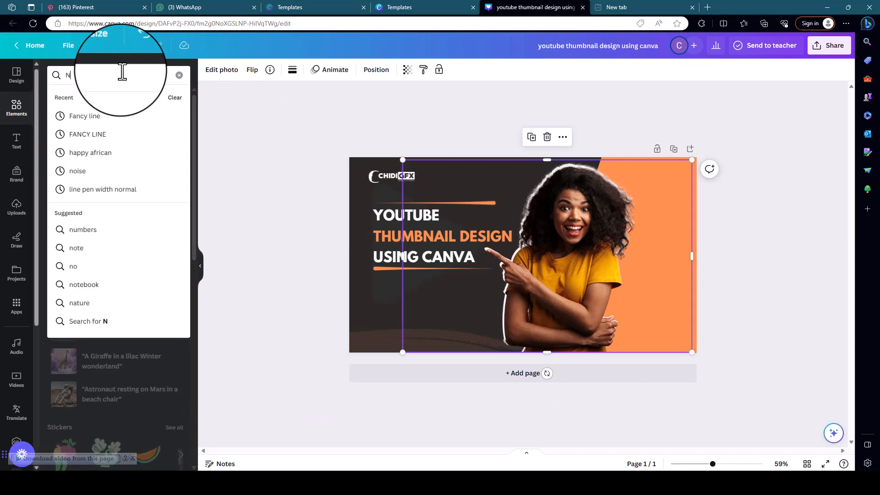
{"action": "type", "text": "OISE"}
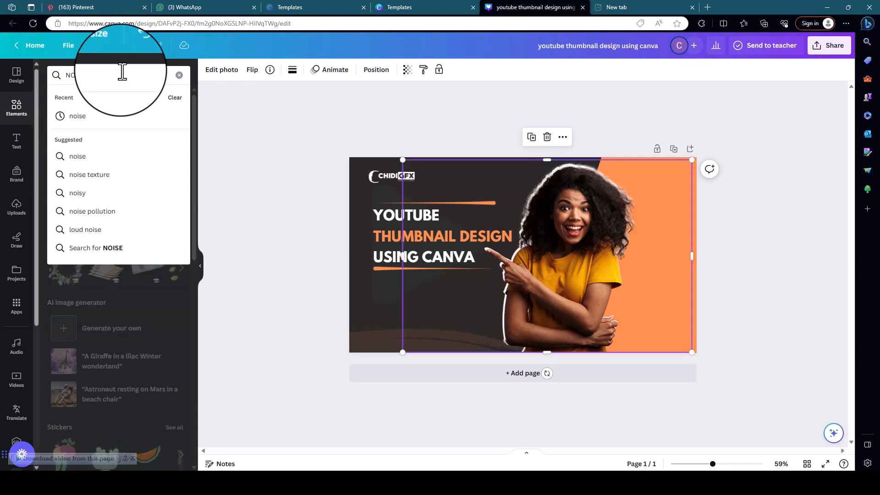
{"action": "left_click", "coordinate": [74, 116]}
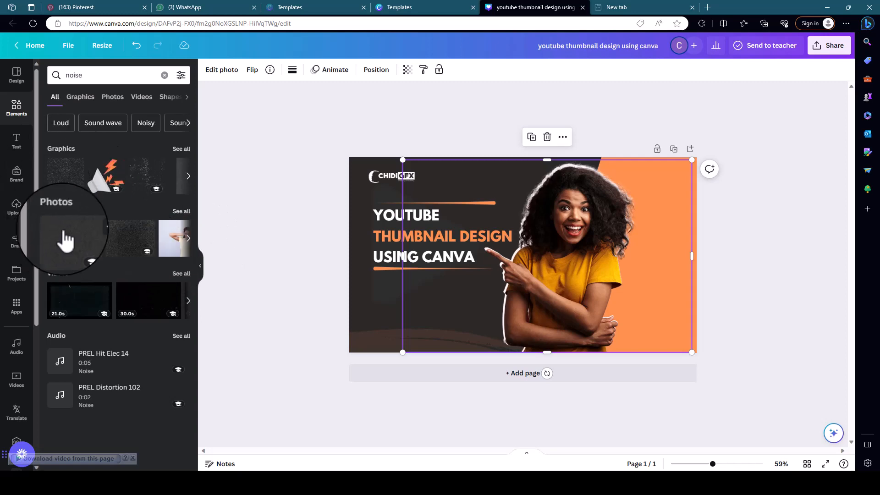
{"action": "left_click", "coordinate": [71, 248]}
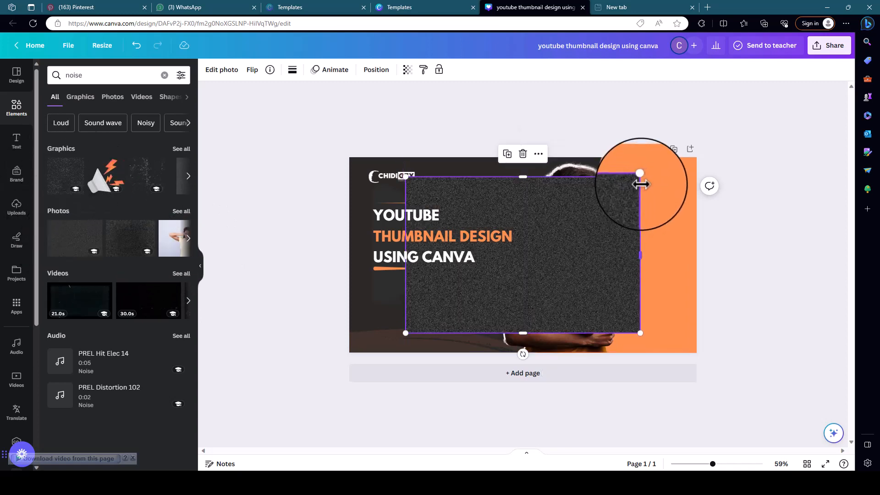
Enlarge the noise texture and reposition it so that it covers the whole page.
{"action": "left_click_drag", "start_coordinate": [640, 177], "coordinate": [692, 159]}
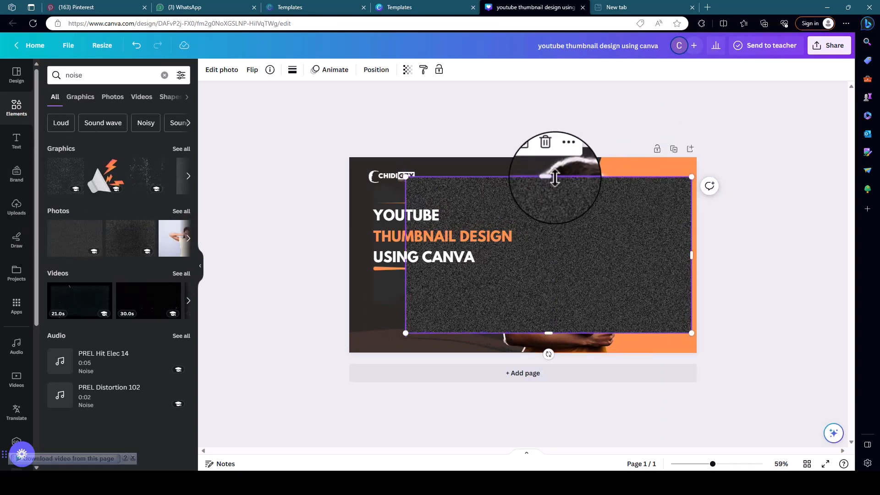
{"action": "left_click_drag", "start_coordinate": [554, 177], "coordinate": [552, 163]}
{"action": "left_click_drag", "start_coordinate": [406, 314], "coordinate": [332, 356]}
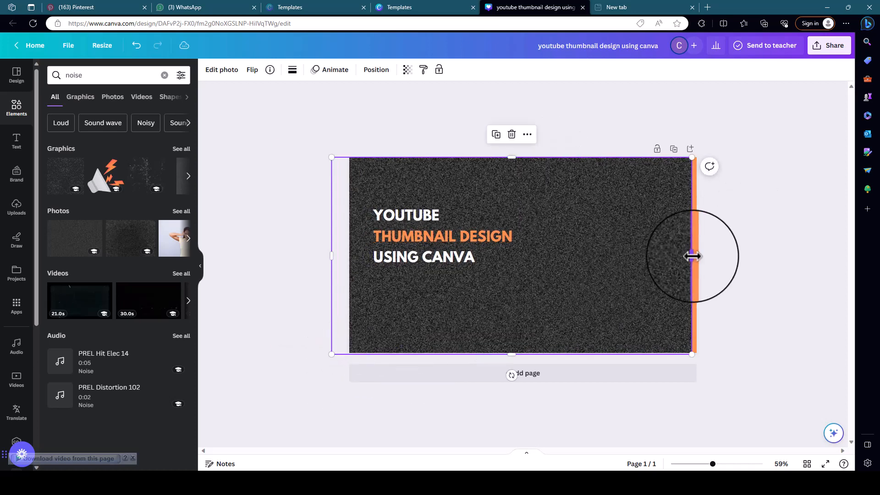
{"action": "left_click_drag", "start_coordinate": [690, 255], "coordinate": [712, 255]}
{"action": "mouse_move", "coordinate": [578, 227]}
{"action": "left_mouse_down"}
{"action": "mouse_move", "coordinate": [591, 222]}
{"action": "mouse_move", "coordinate": [585, 219]}
{"action": "left_mouse_up"}
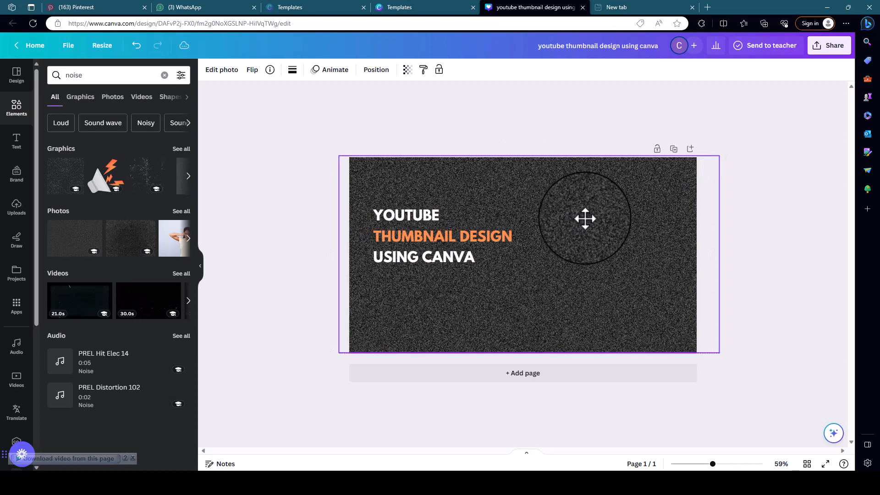
Set the noise texture's transparency to 10 and trim its two sides to the page edges.
{"action": "left_click", "coordinate": [407, 70]}
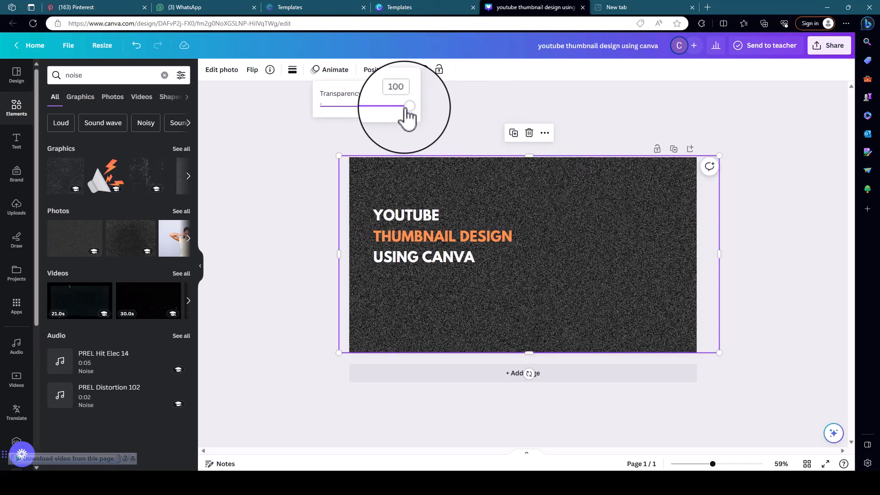
{"action": "left_click_drag", "start_coordinate": [407, 108], "coordinate": [324, 107]}
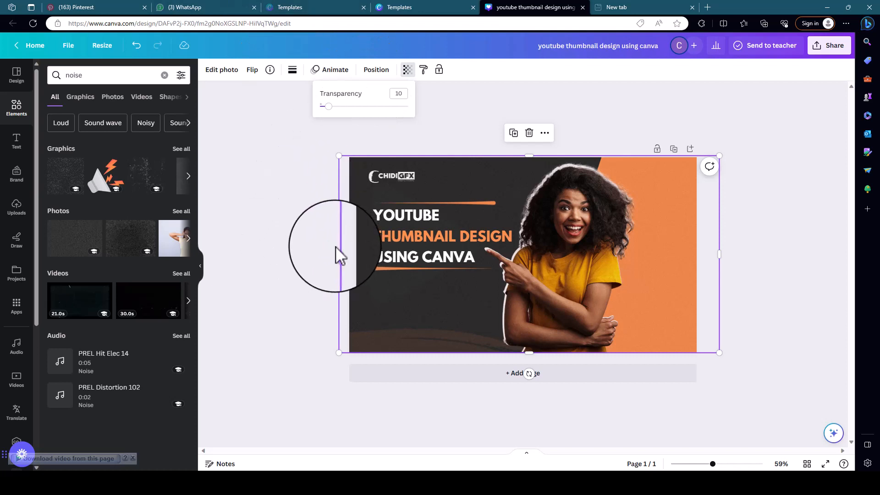
{"action": "left_click_drag", "start_coordinate": [338, 253], "coordinate": [348, 253]}
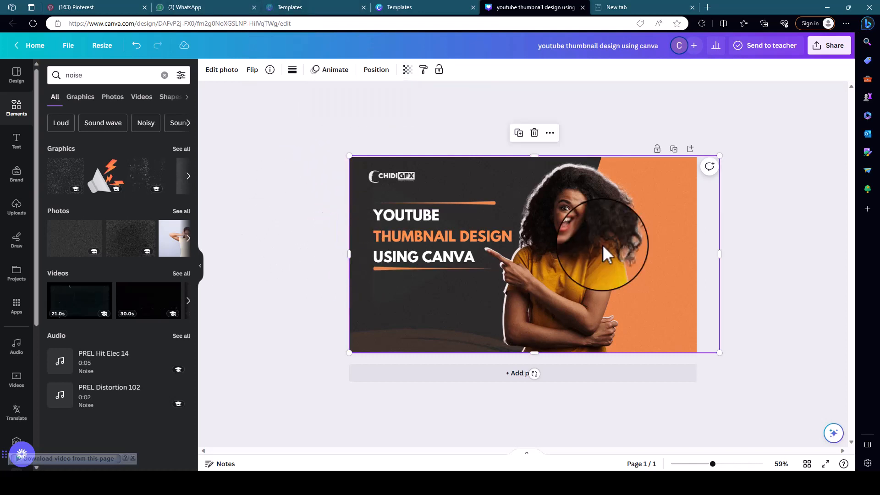
{"action": "left_click_drag", "start_coordinate": [719, 253], "coordinate": [697, 270]}
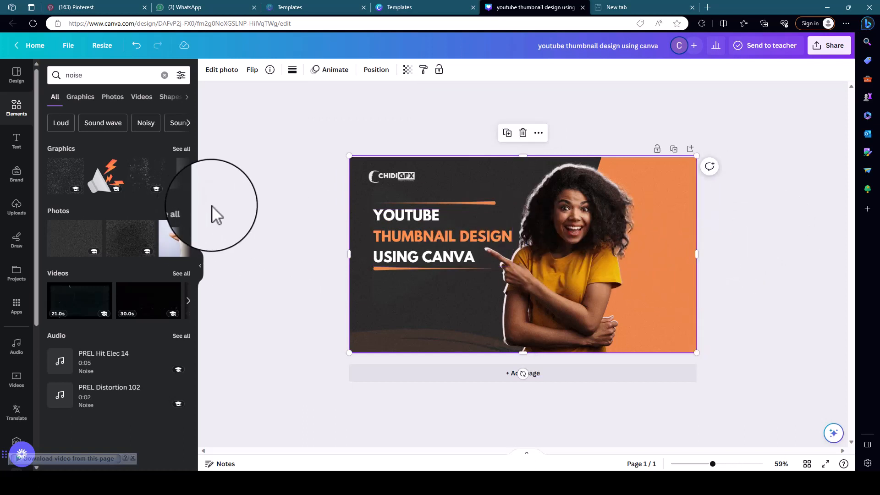
{"action": "left_click", "coordinate": [251, 202]}
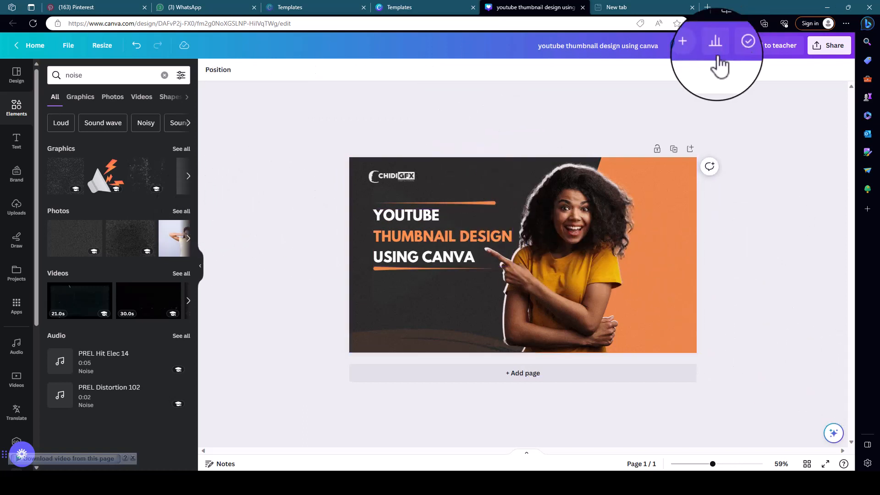
Select the heading text and the two orange lines in the layer list and group them.
{"action": "left_click", "coordinate": [395, 268]}
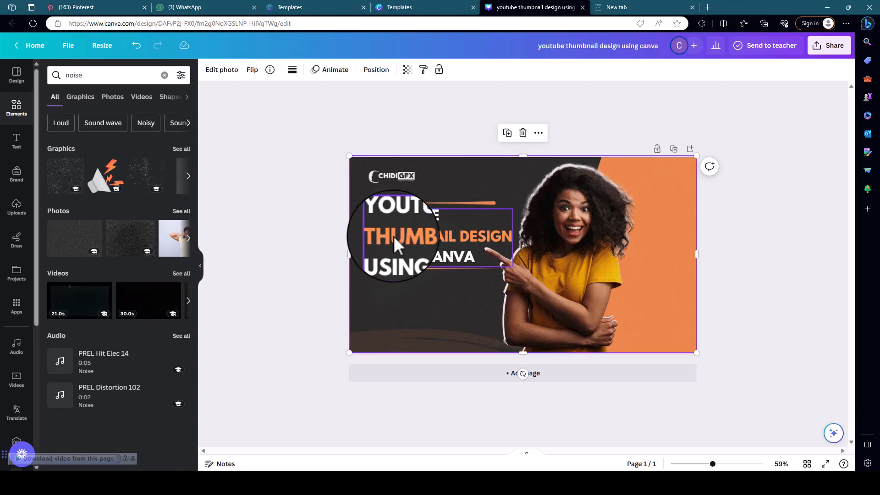
{"action": "left_click", "coordinate": [221, 71]}
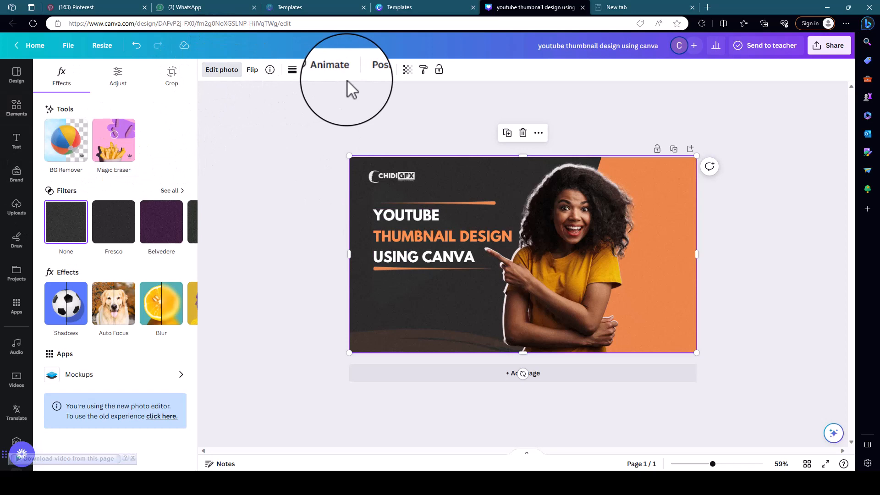
{"action": "left_click", "coordinate": [374, 72]}
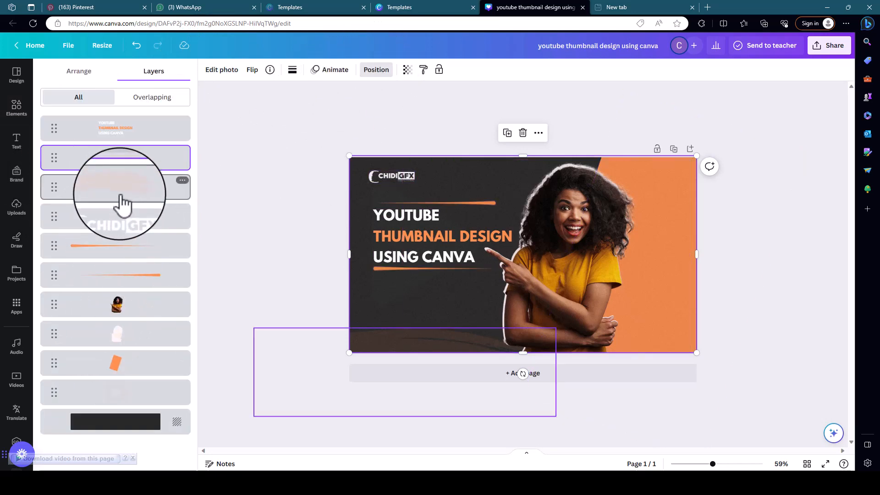
{"action": "left_click", "coordinate": [122, 135]}
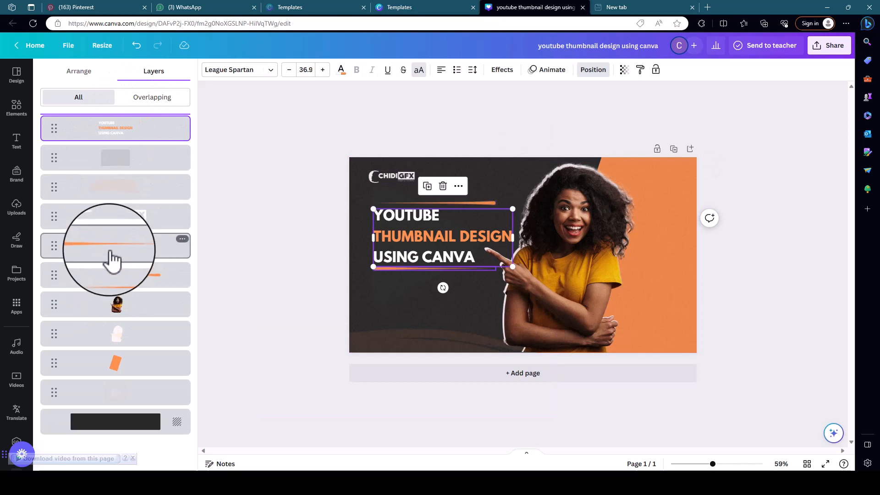
{"action": "left_click", "coordinate": [110, 254], "text": "shift"}
{"action": "left_click", "coordinate": [115, 274], "text": "shift"}
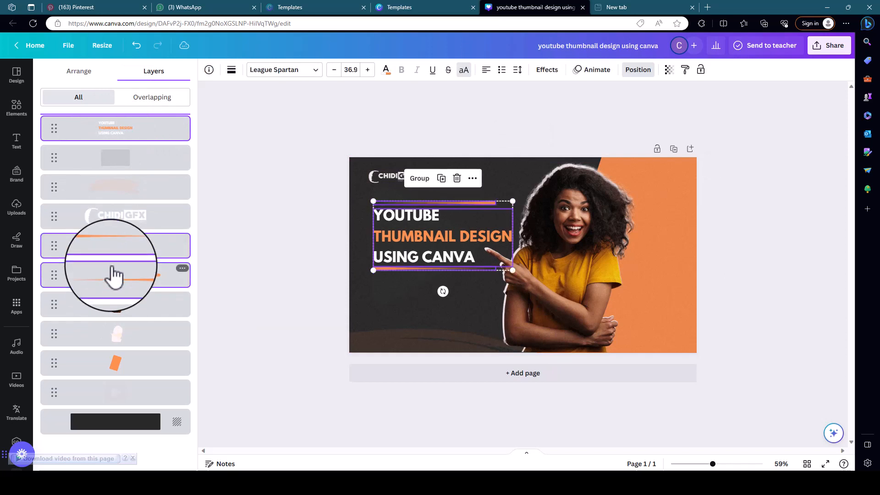
{"action": "left_click", "coordinate": [419, 178]}
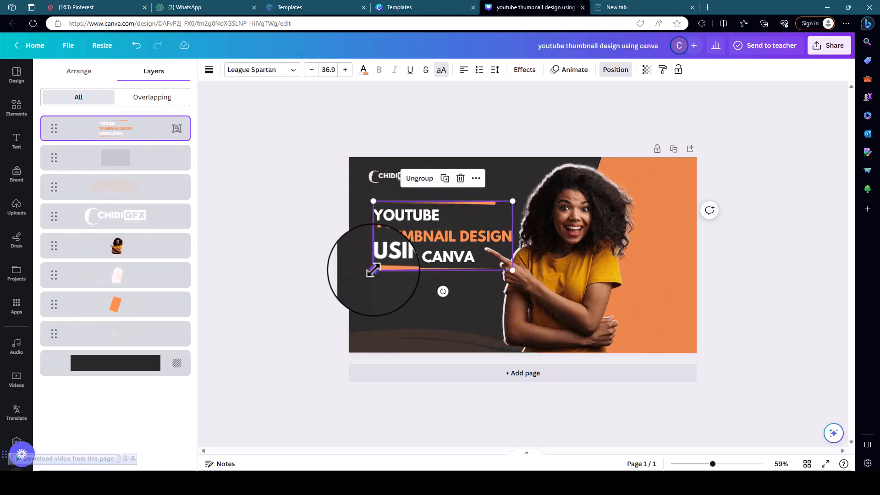
Move the grouped heading slightly down and left to line it up with the CHIDIGFX logo, and deselect it.
{"action": "left_click_drag", "start_coordinate": [414, 243], "coordinate": [411, 246]}
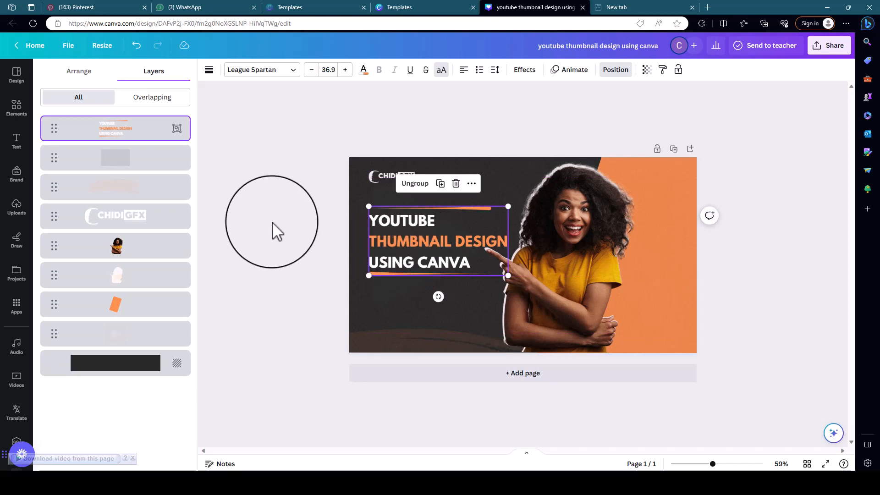
{"action": "left_click", "coordinate": [281, 208]}
{"action": "left_click", "coordinate": [439, 246]}
{"action": "left_click", "coordinate": [395, 179]}
{"action": "left_click", "coordinate": [291, 112]}
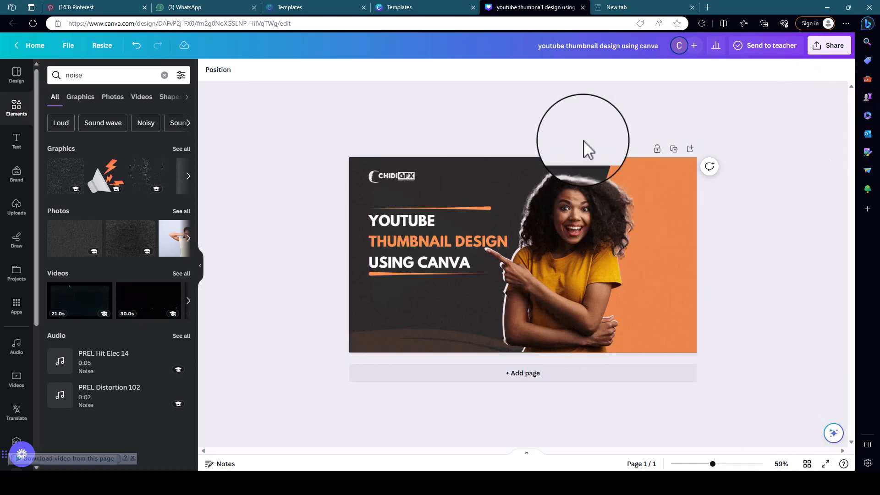
Download the design as a PNG at size 1.125 (1,440 × 810 px).
{"action": "left_click", "coordinate": [832, 46]}
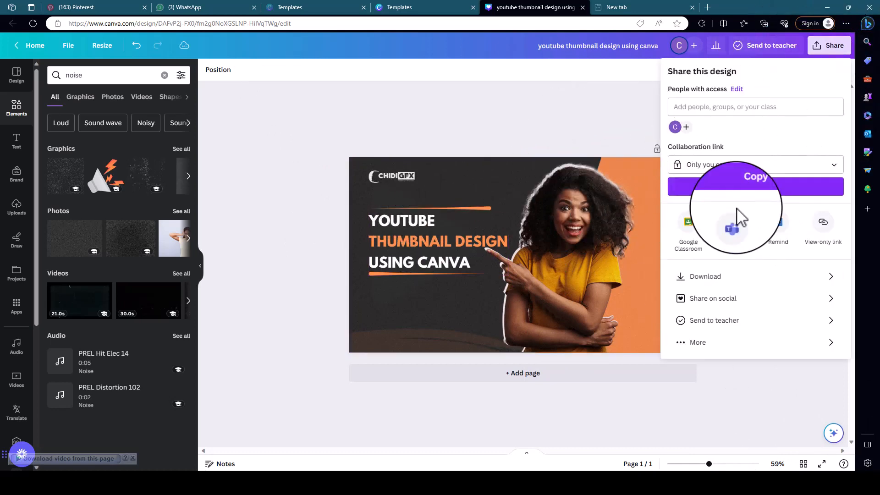
{"action": "left_click", "coordinate": [717, 276]}
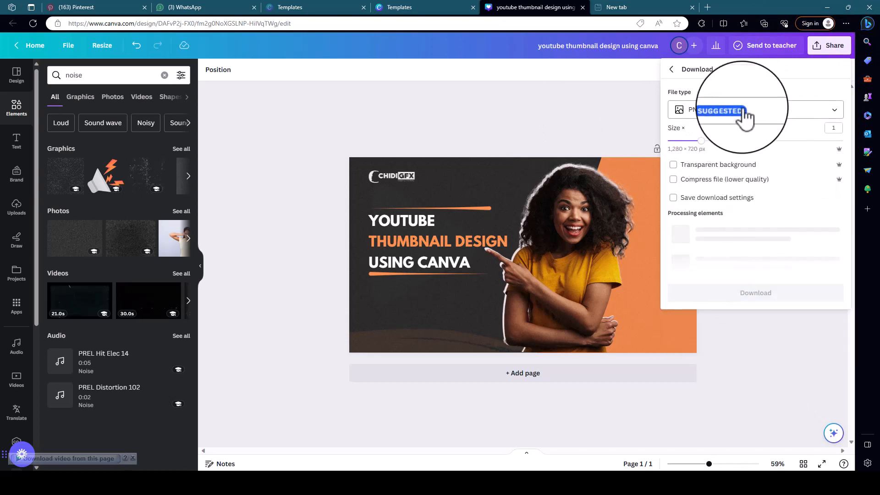
{"action": "left_click_drag", "start_coordinate": [701, 141], "coordinate": [710, 140]}
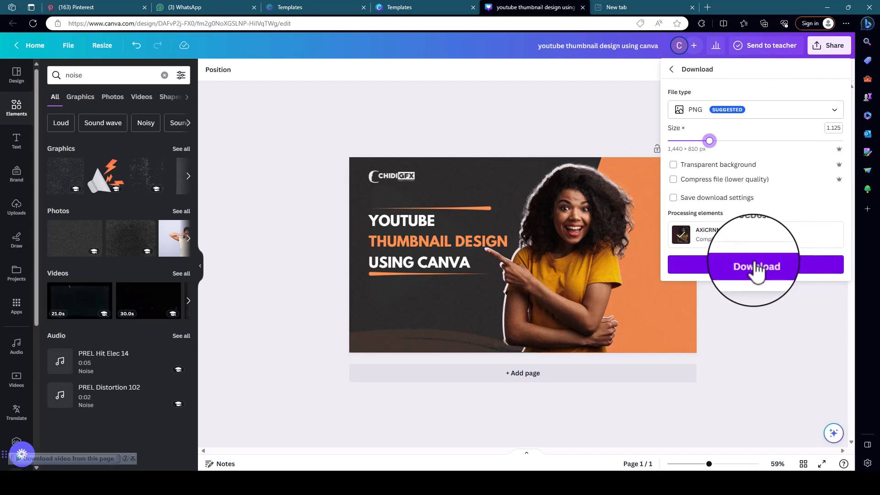
{"action": "left_click", "coordinate": [734, 265]}
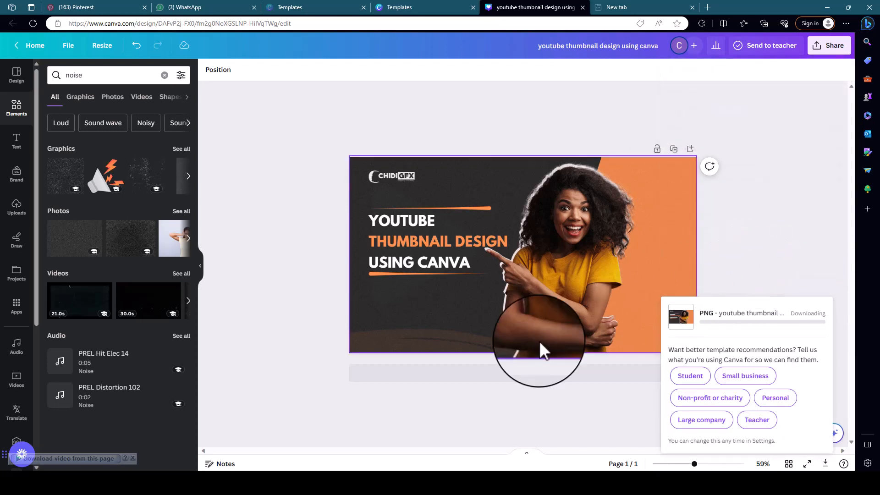